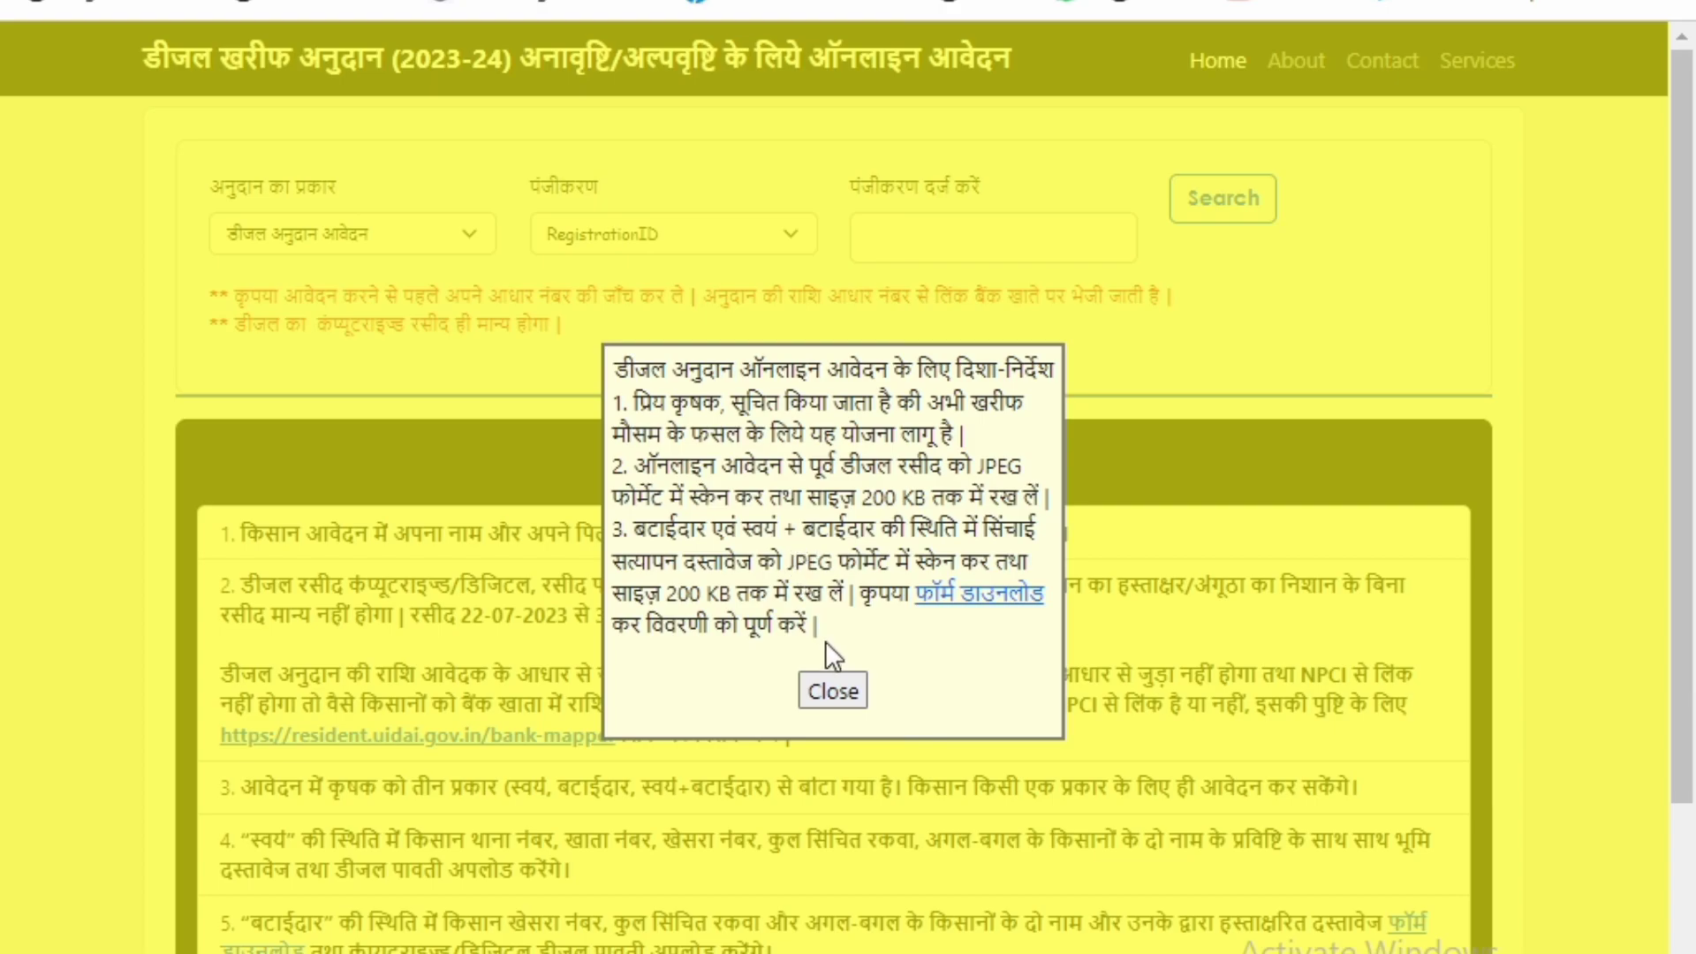
Dismiss the guidelines notice and load the applicant's details by pasted registration number
click(833, 691)
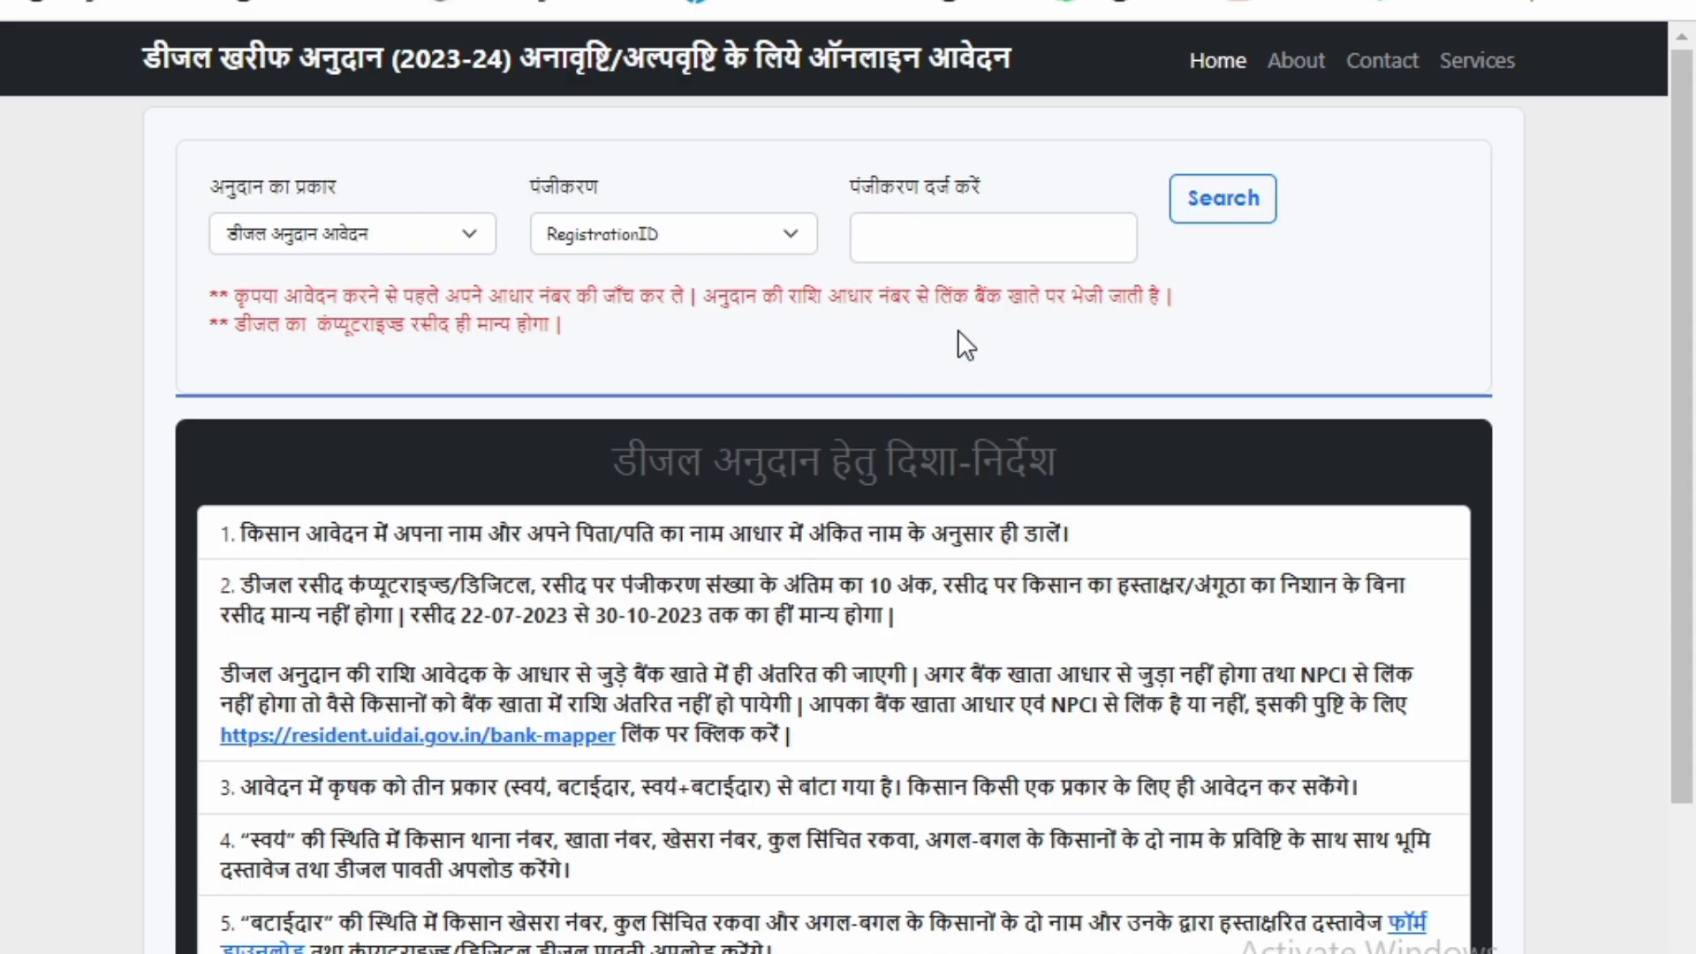
click(952, 246)
key(ctrl+v)
click(1204, 207)
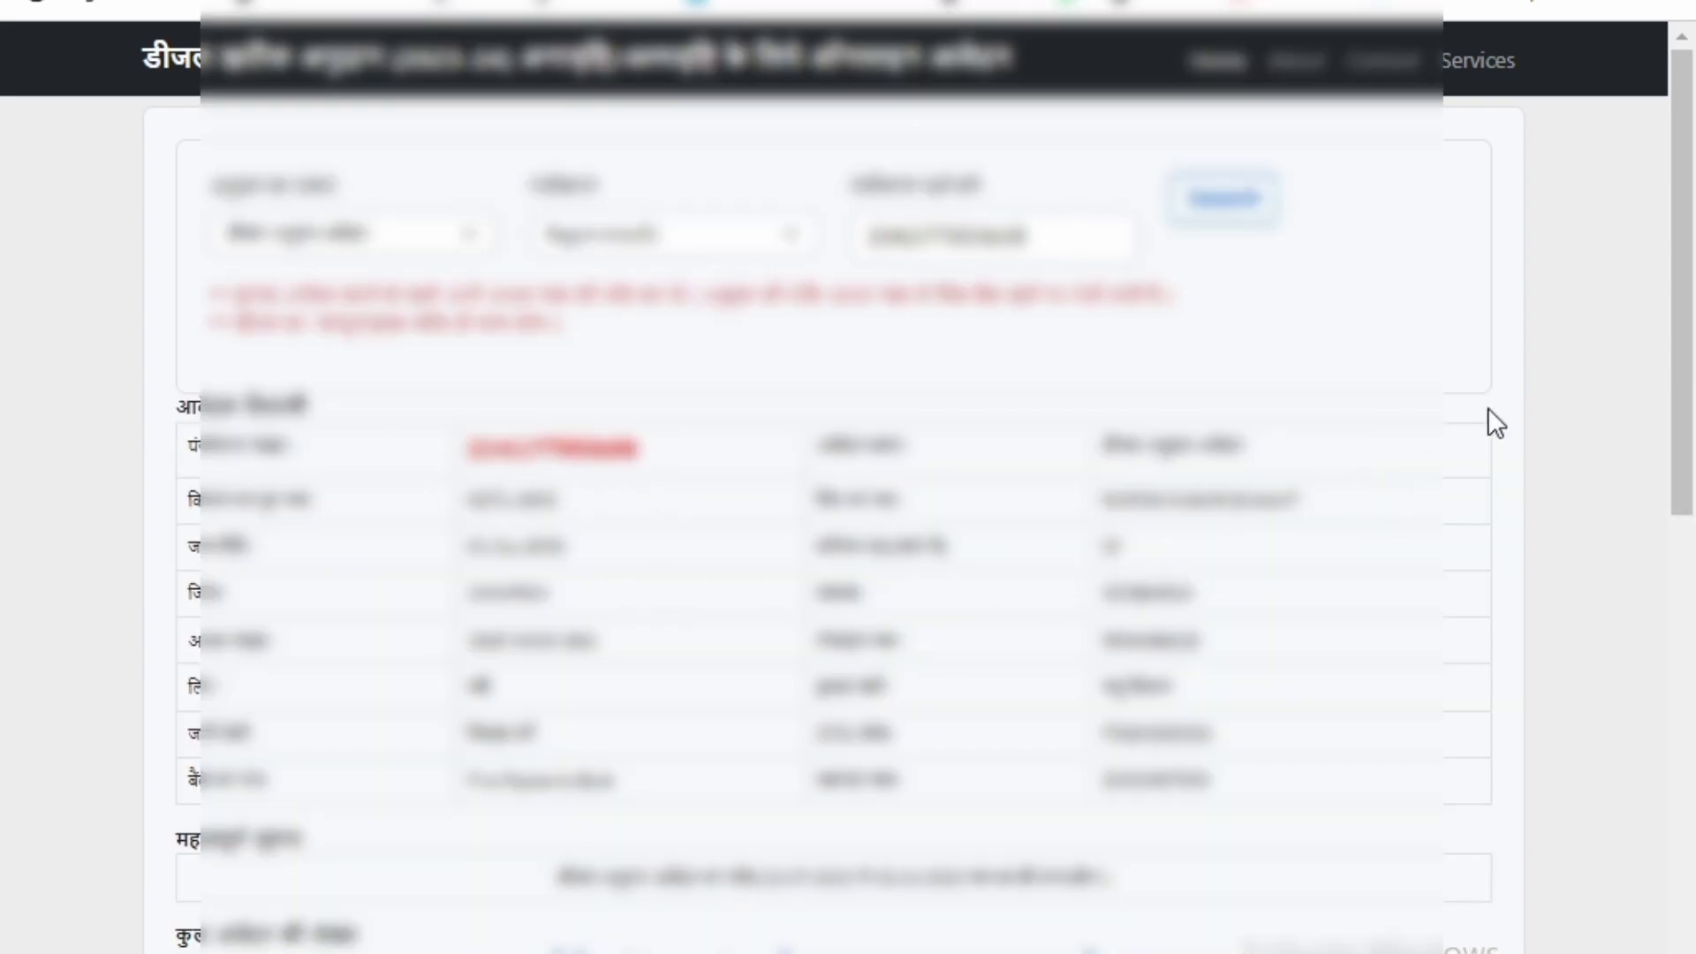
drag(1681, 355, 1692, 784)
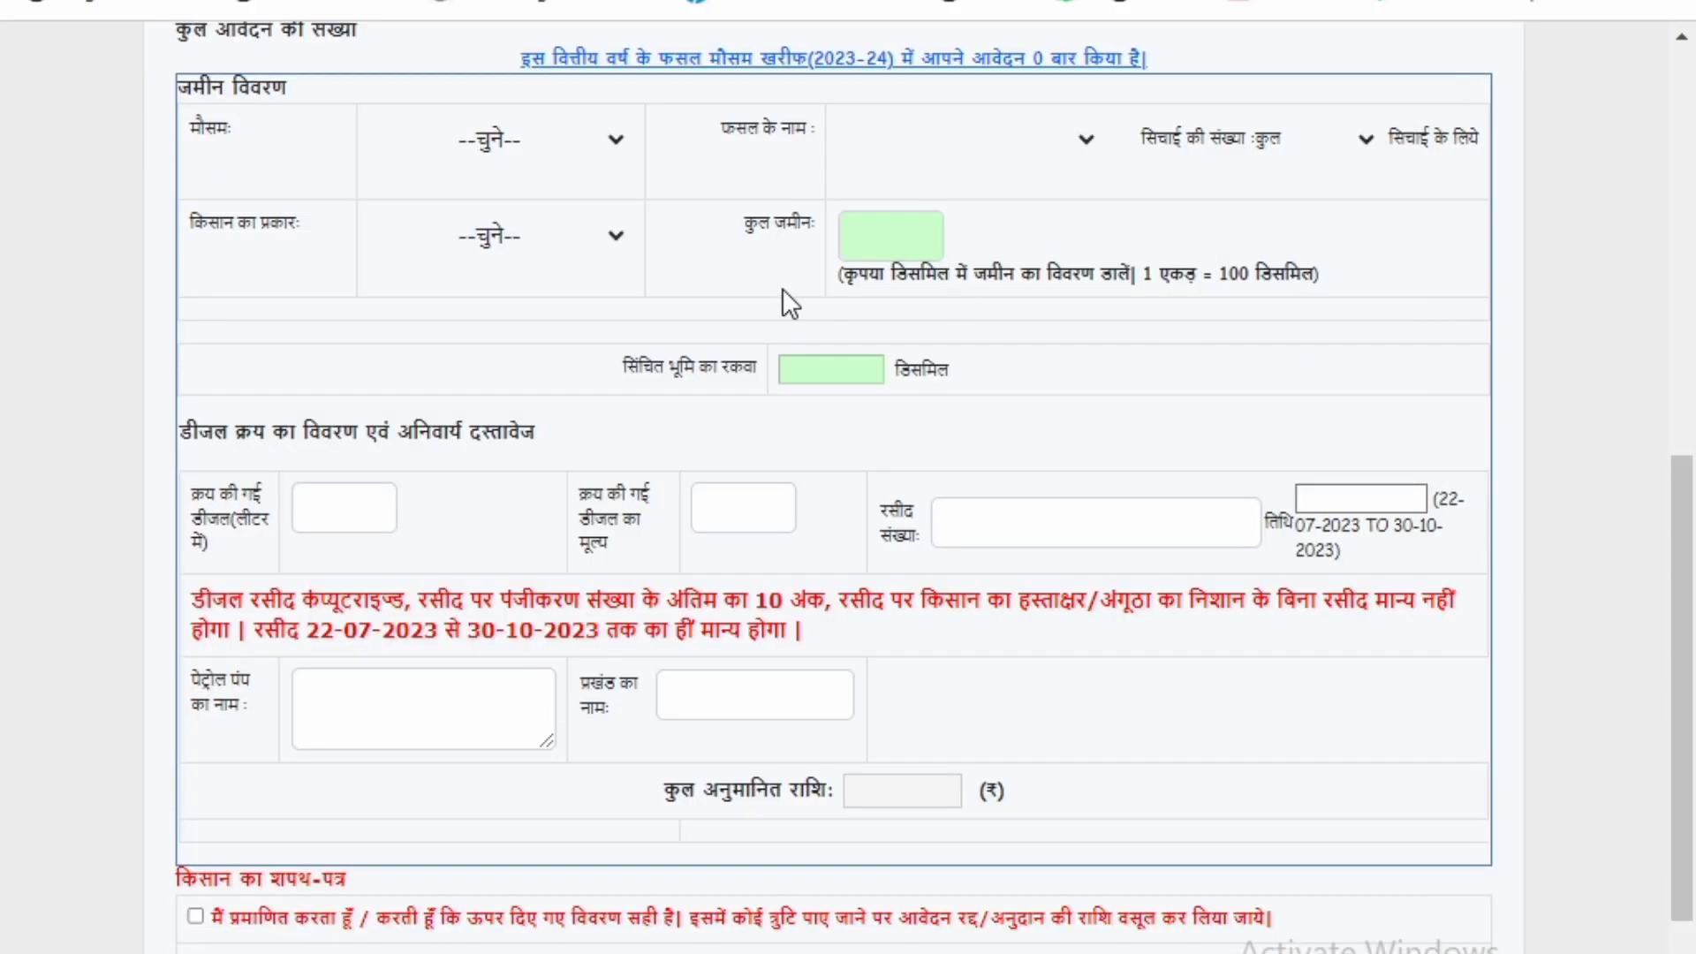
Set land details to season खरीफ, crop धान and irrigation count 1
click(512, 139)
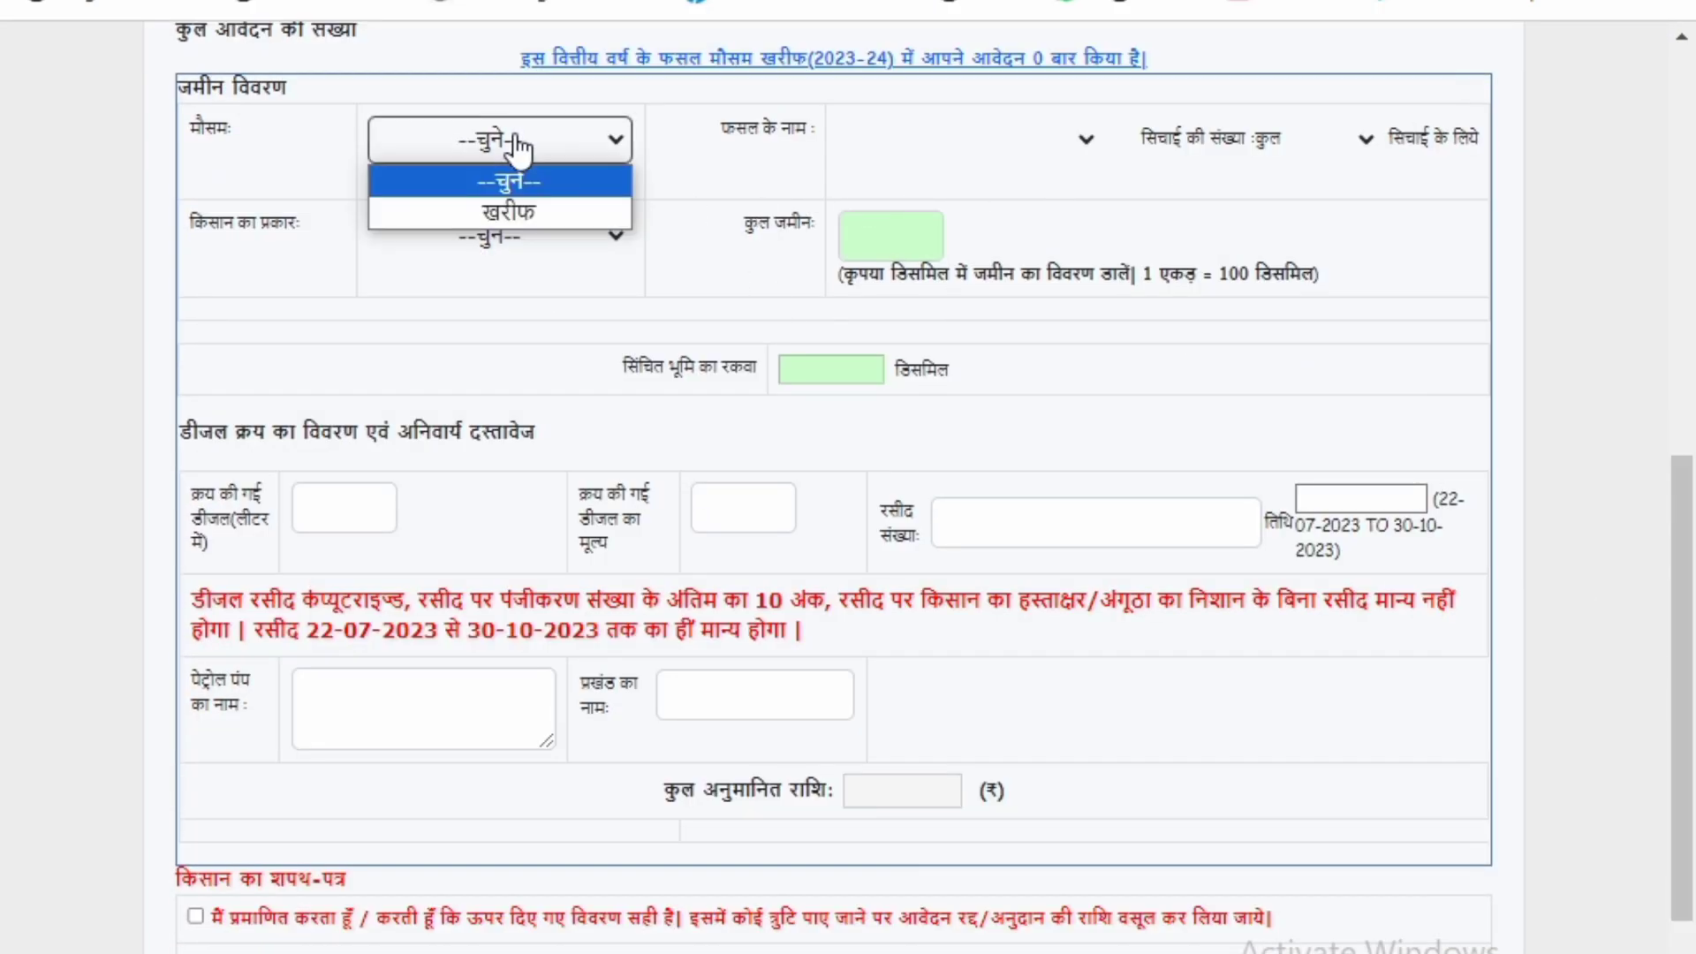
click(535, 209)
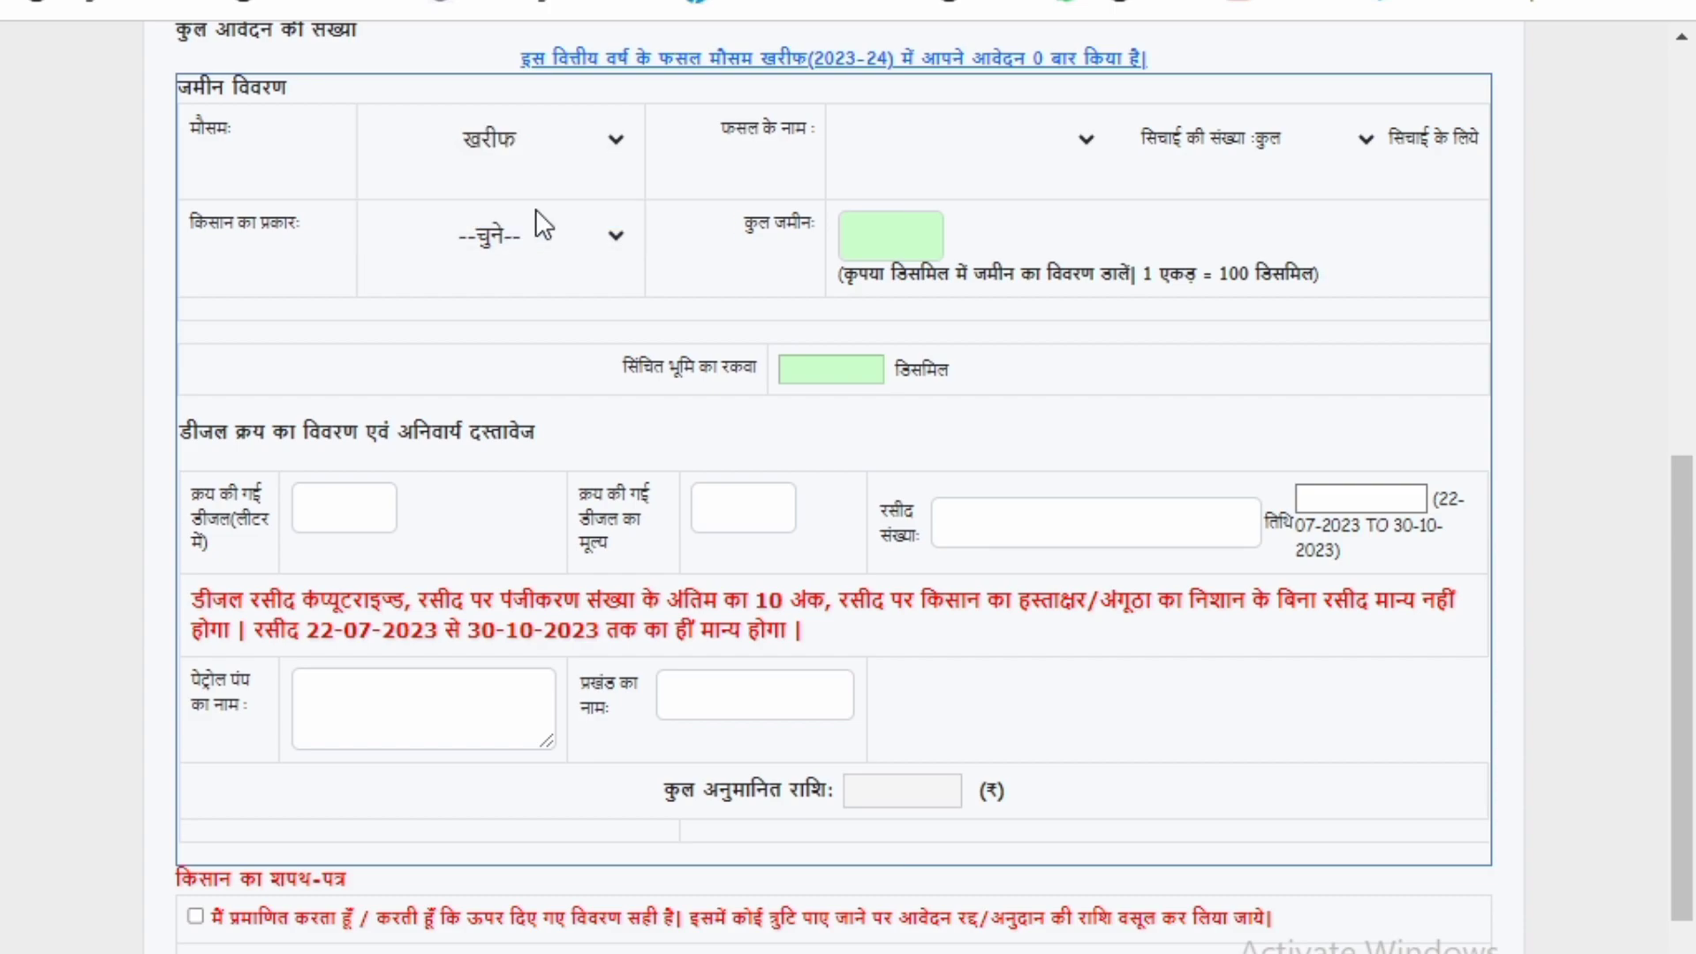
click(1085, 144)
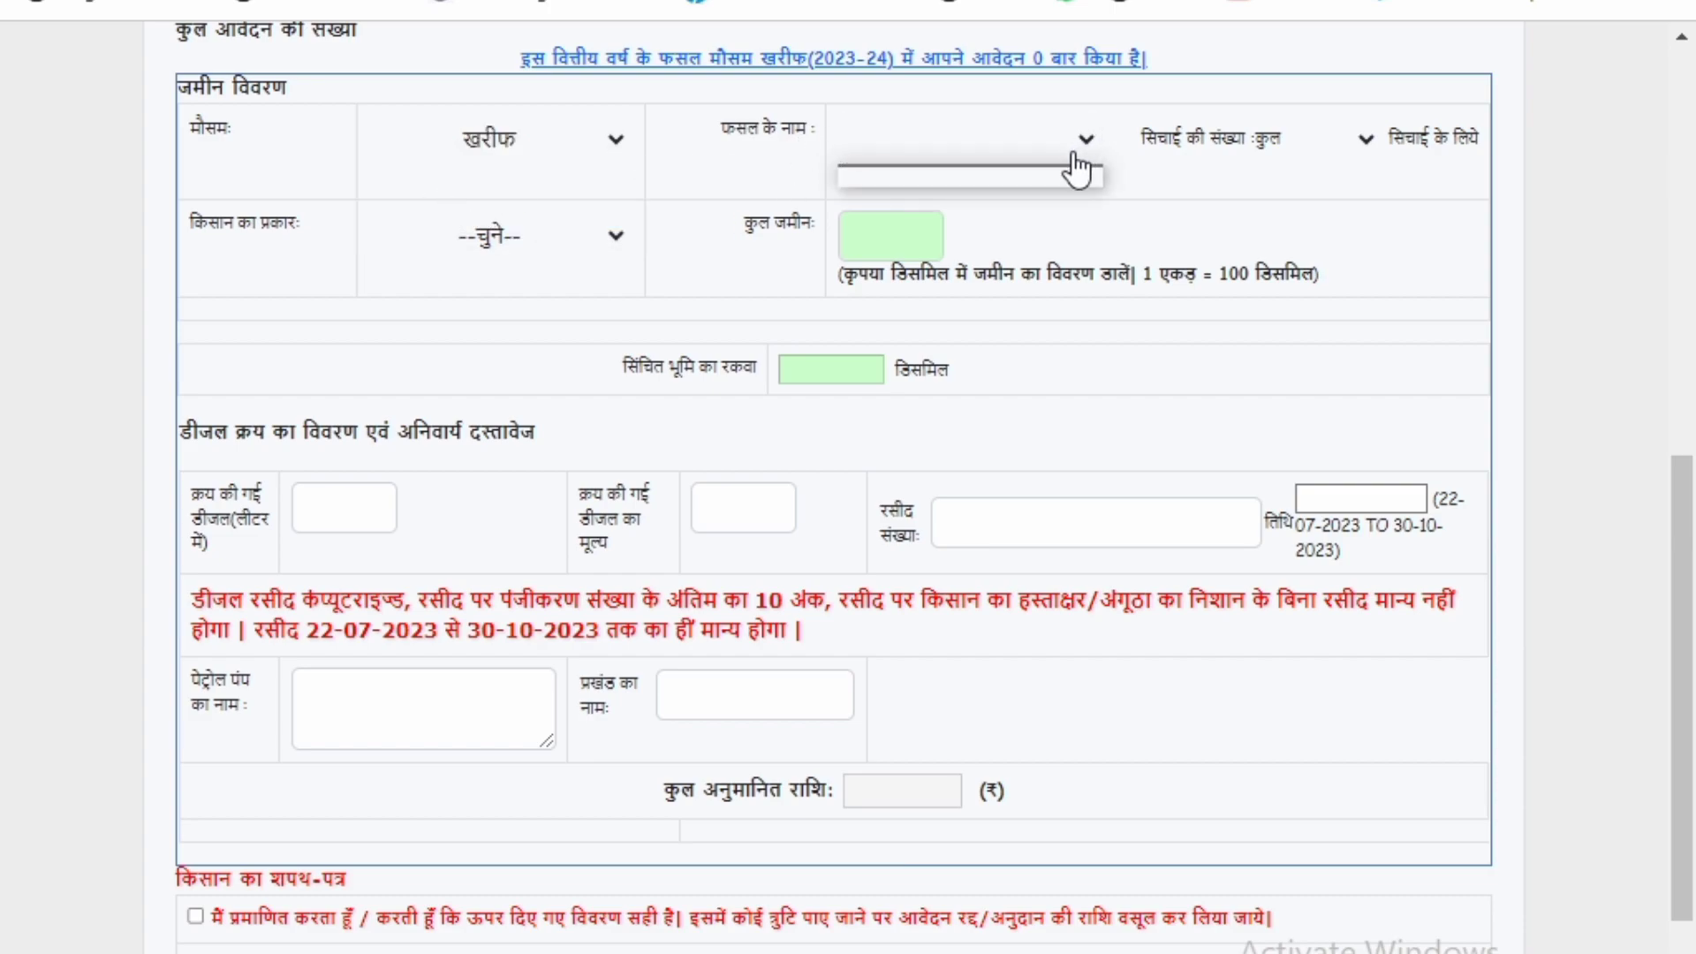
click(1082, 144)
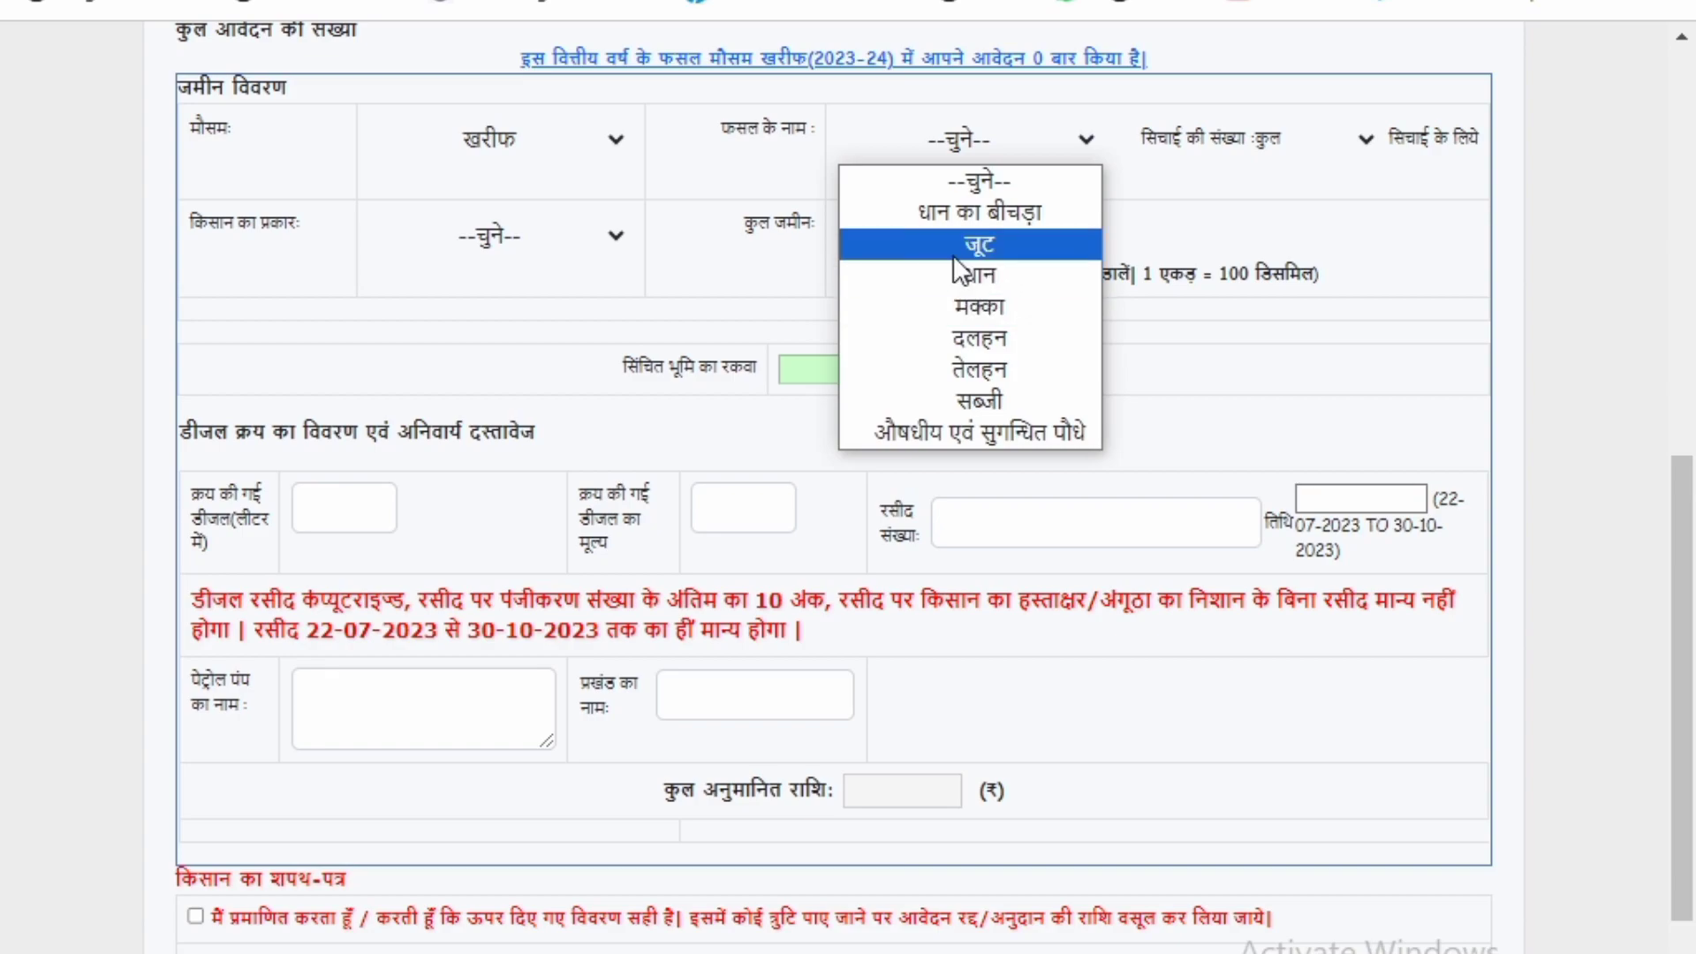
click(1009, 274)
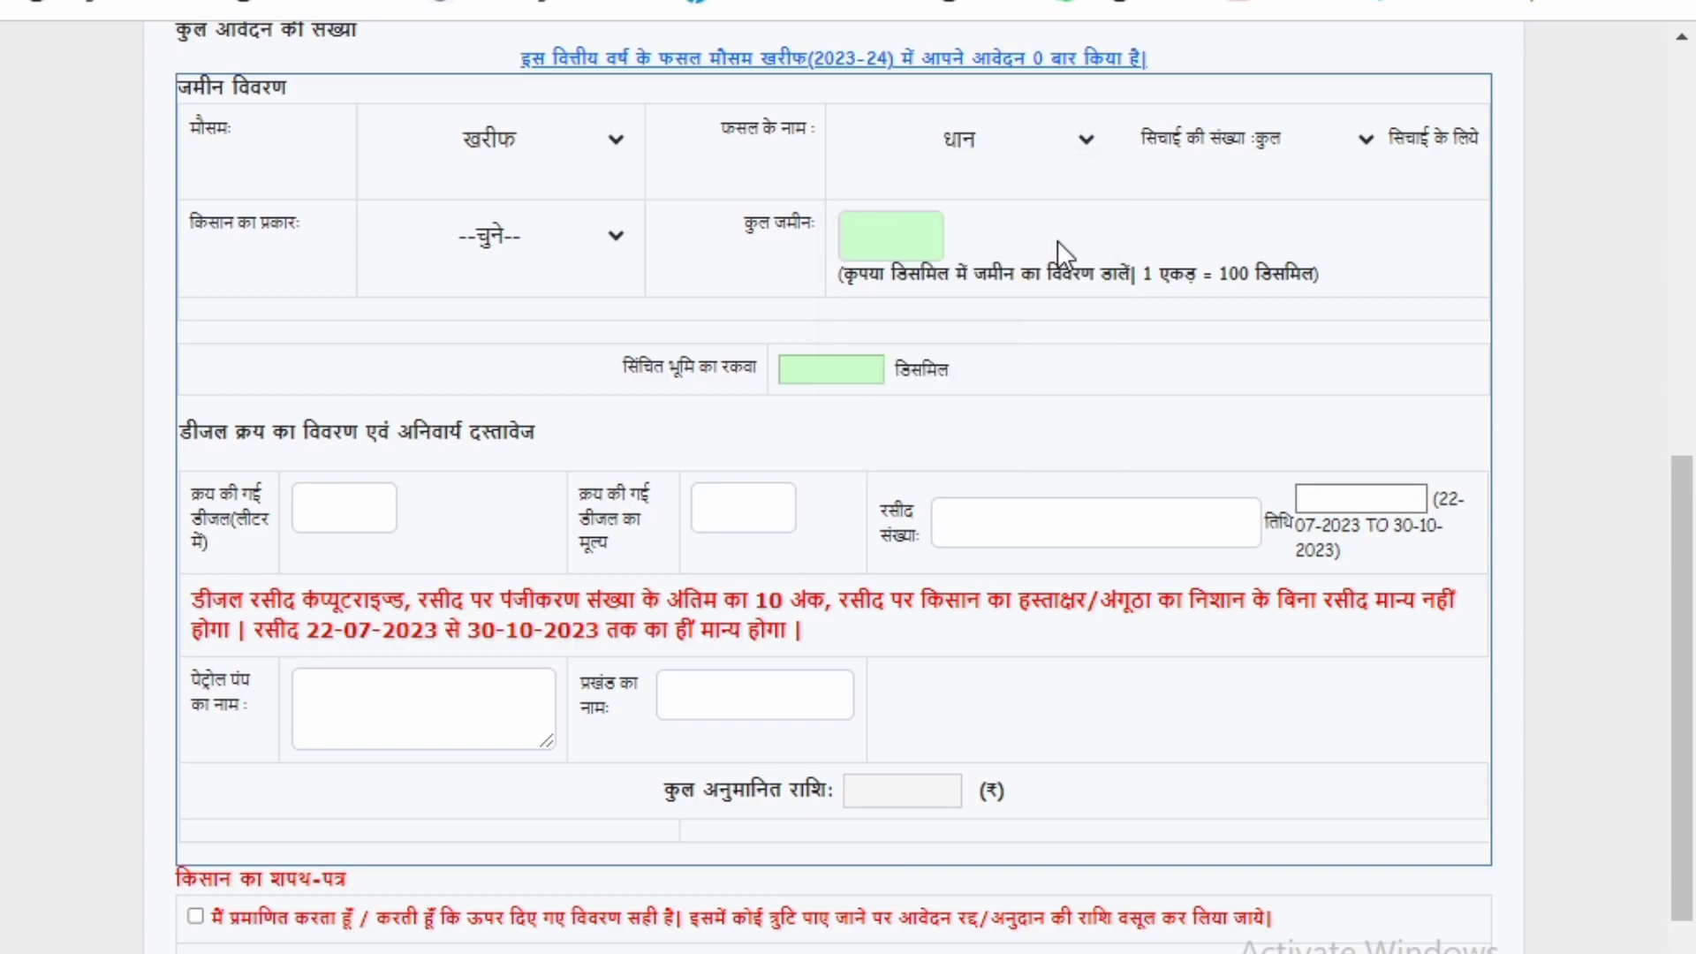
click(1361, 146)
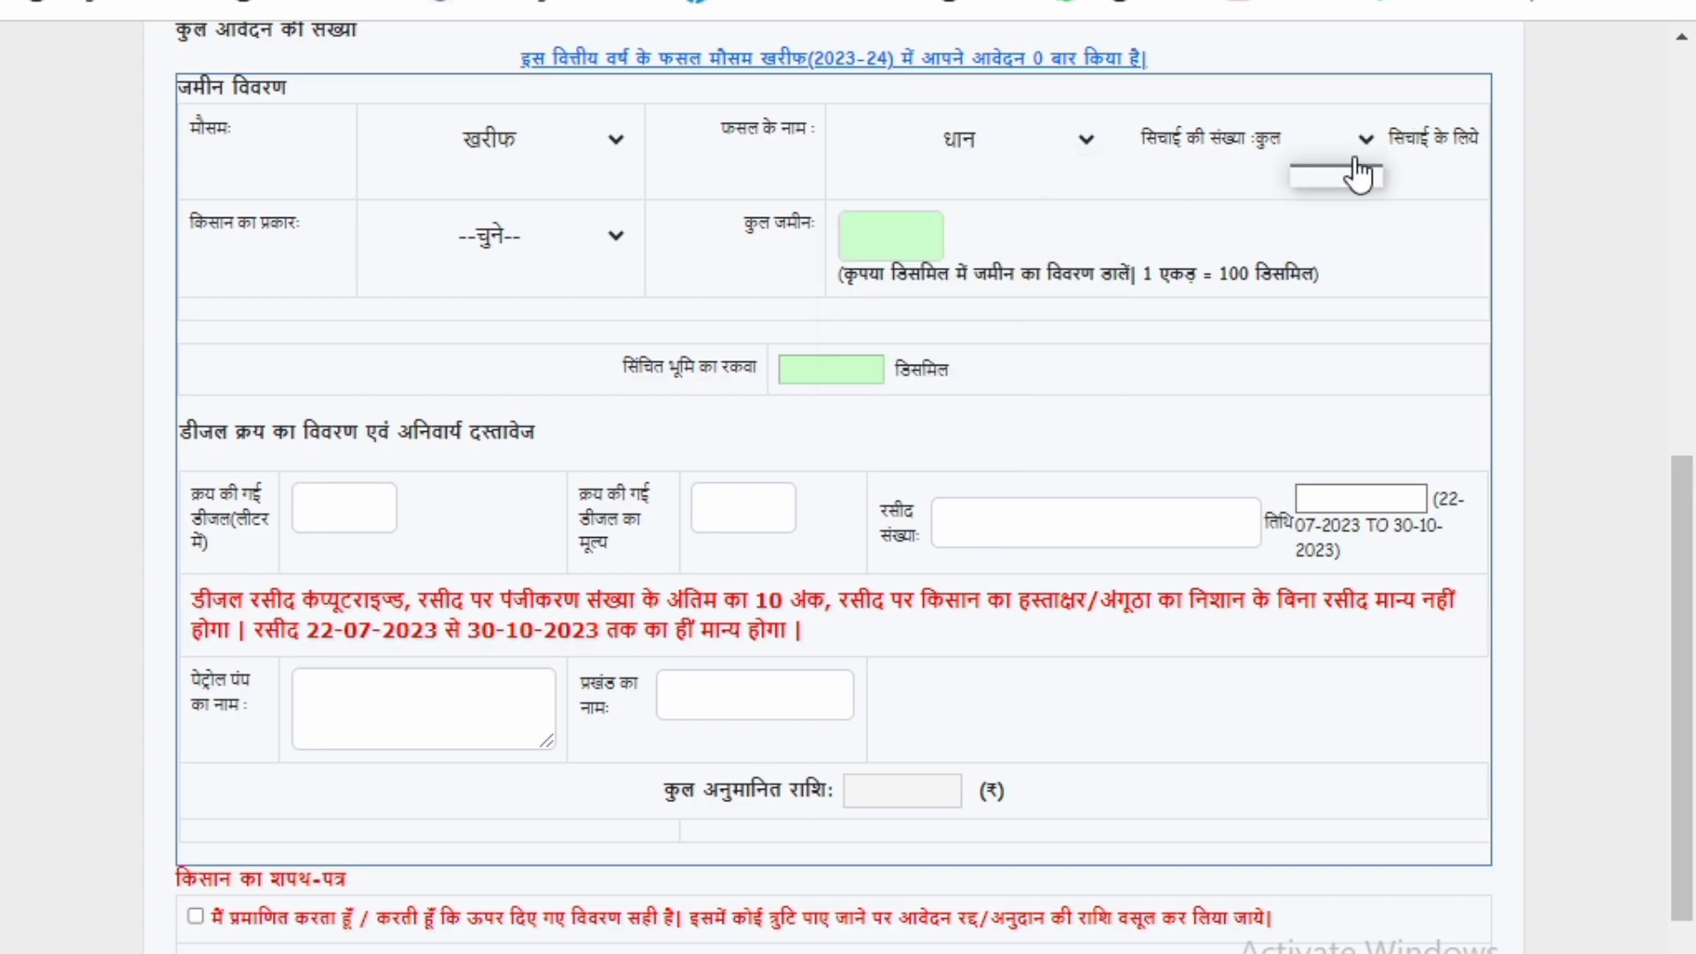
click(1345, 212)
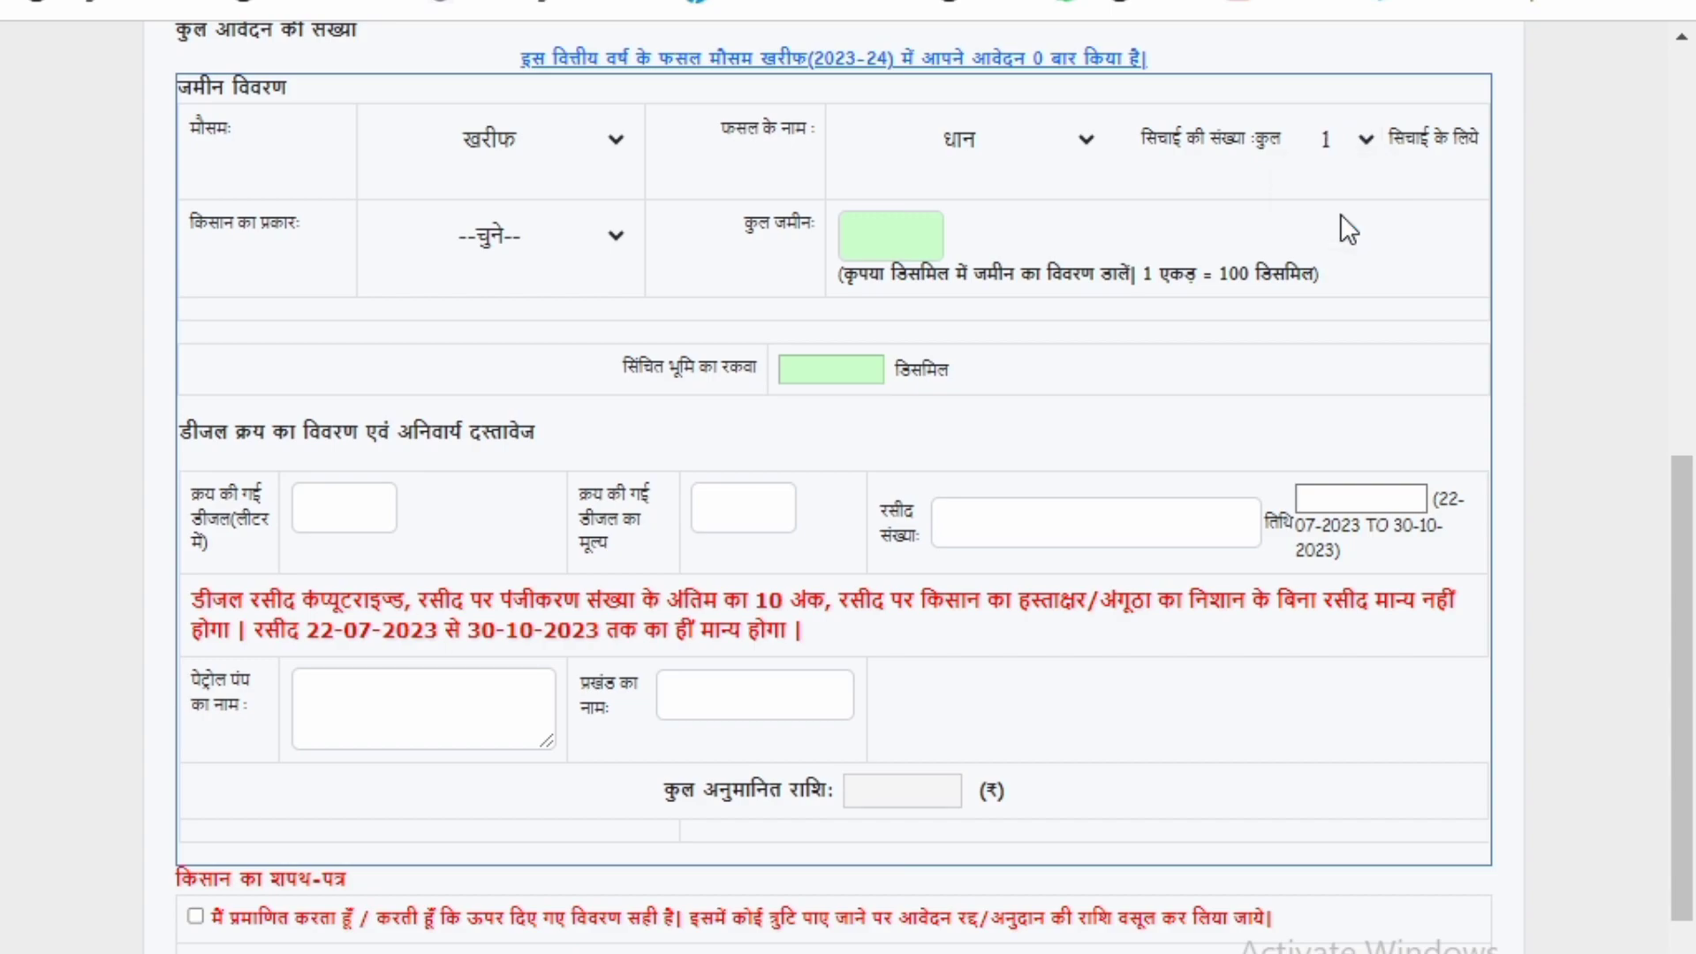
click(606, 239)
click(534, 297)
click(530, 252)
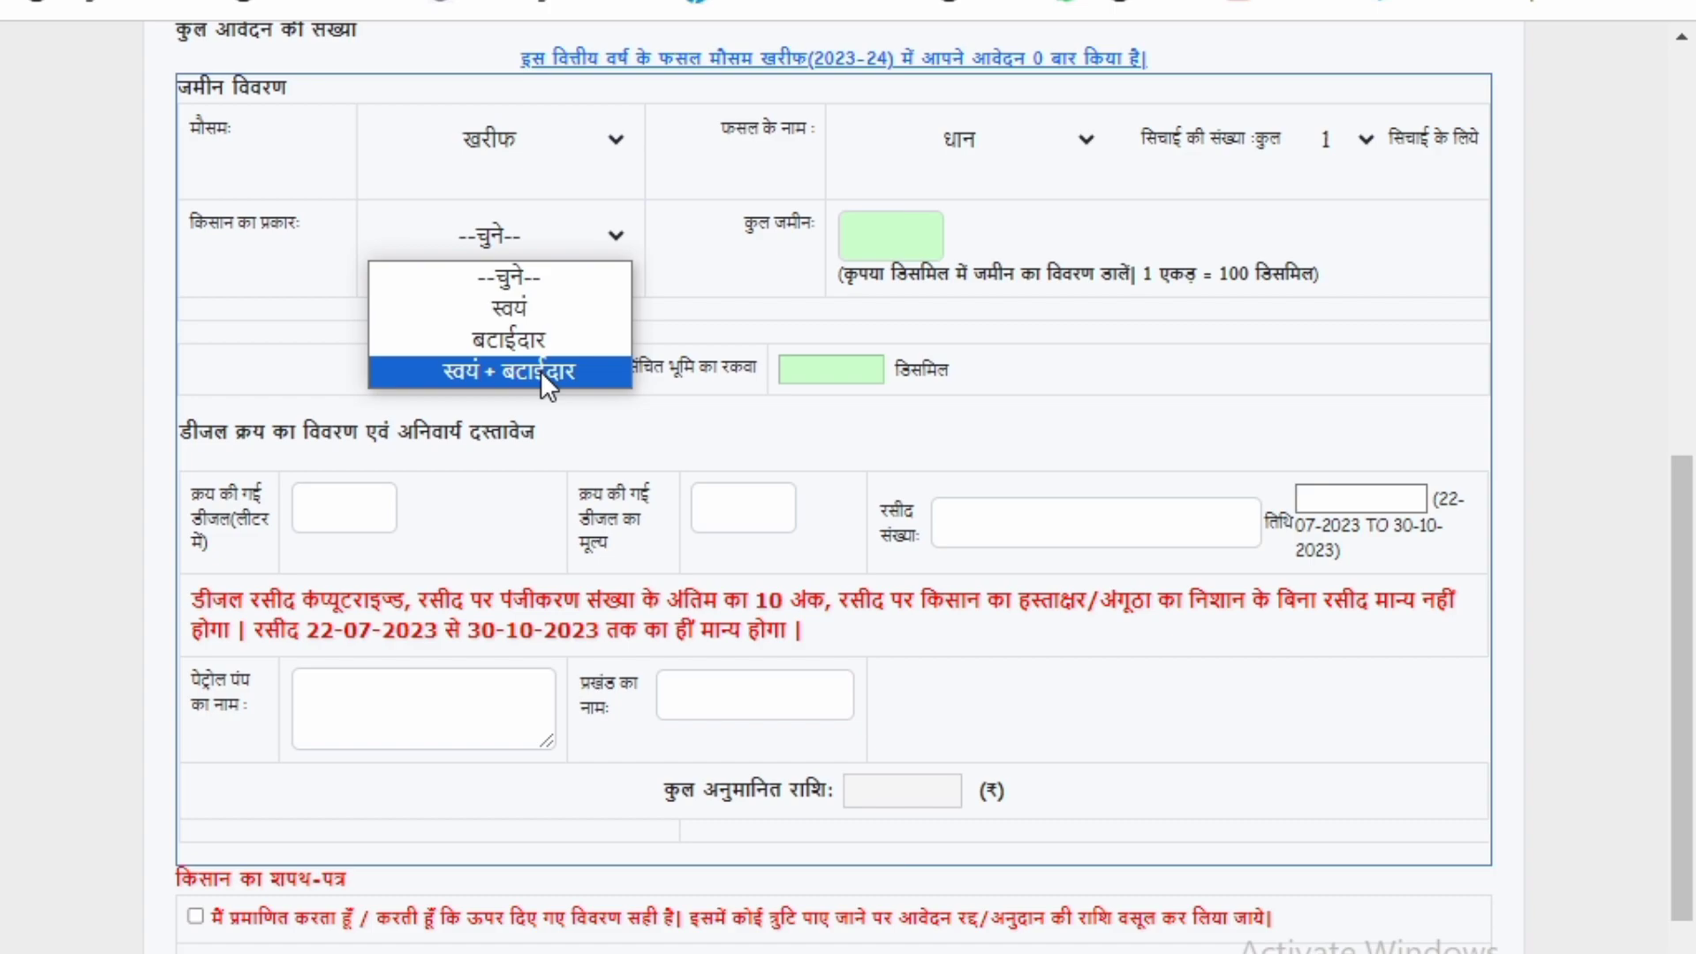
Set the farmer type to स्वयं and the total land area to 500
click(540, 371)
click(521, 235)
click(512, 309)
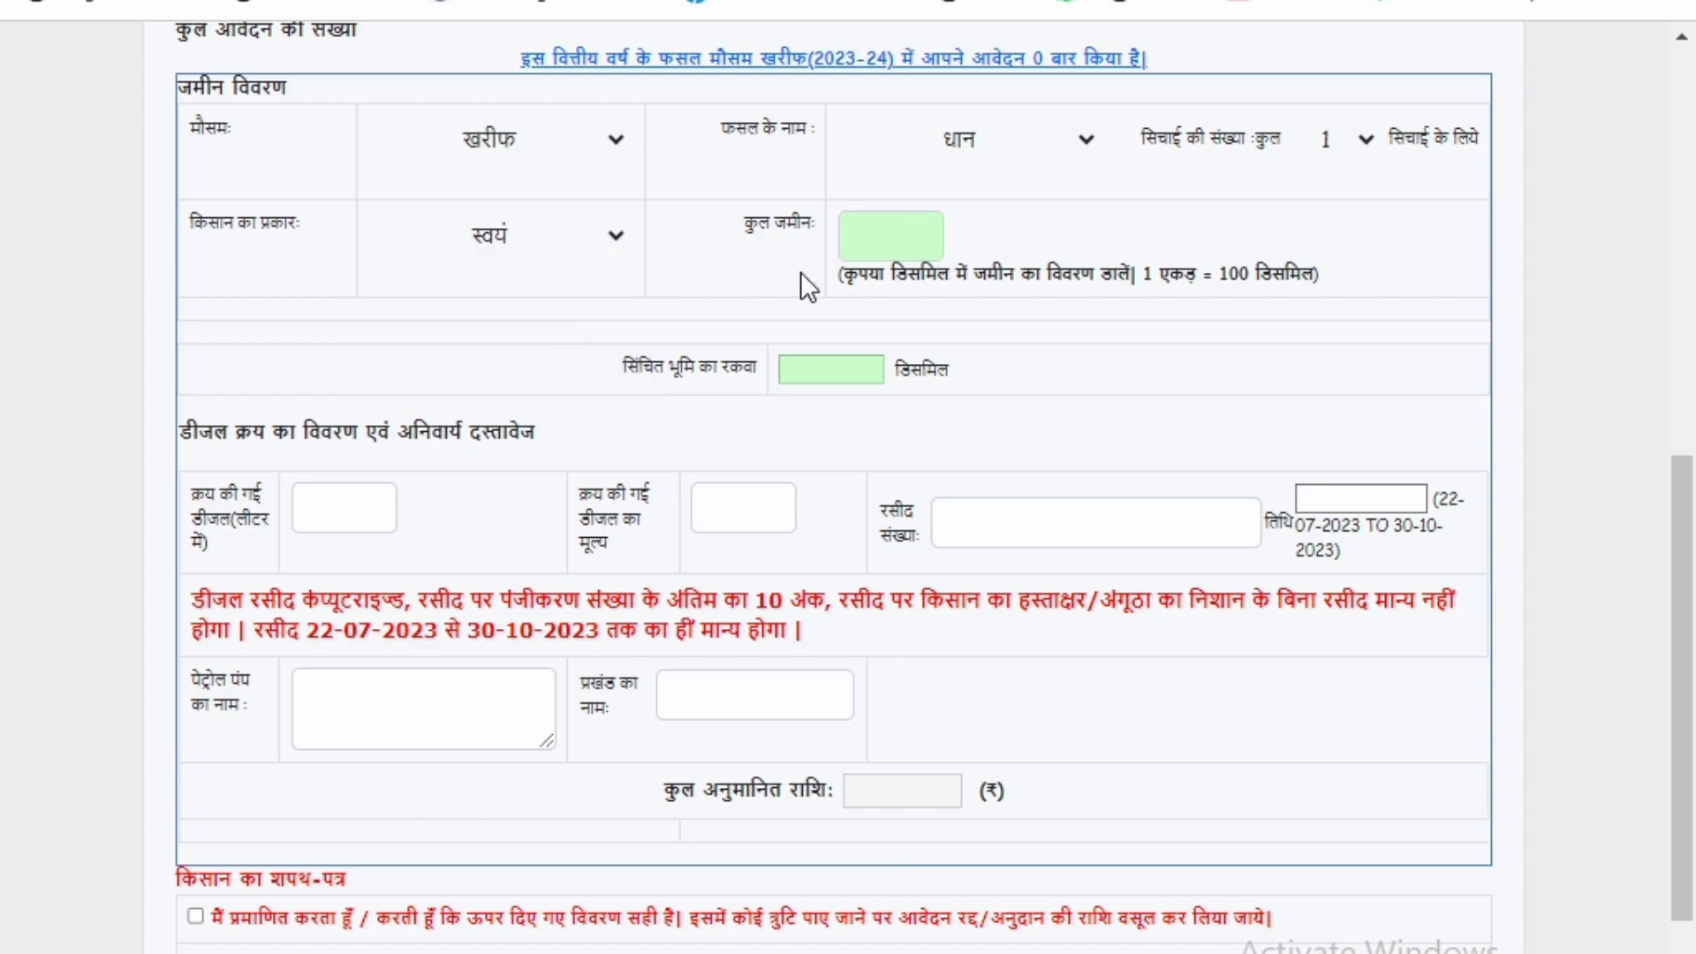
click(903, 225)
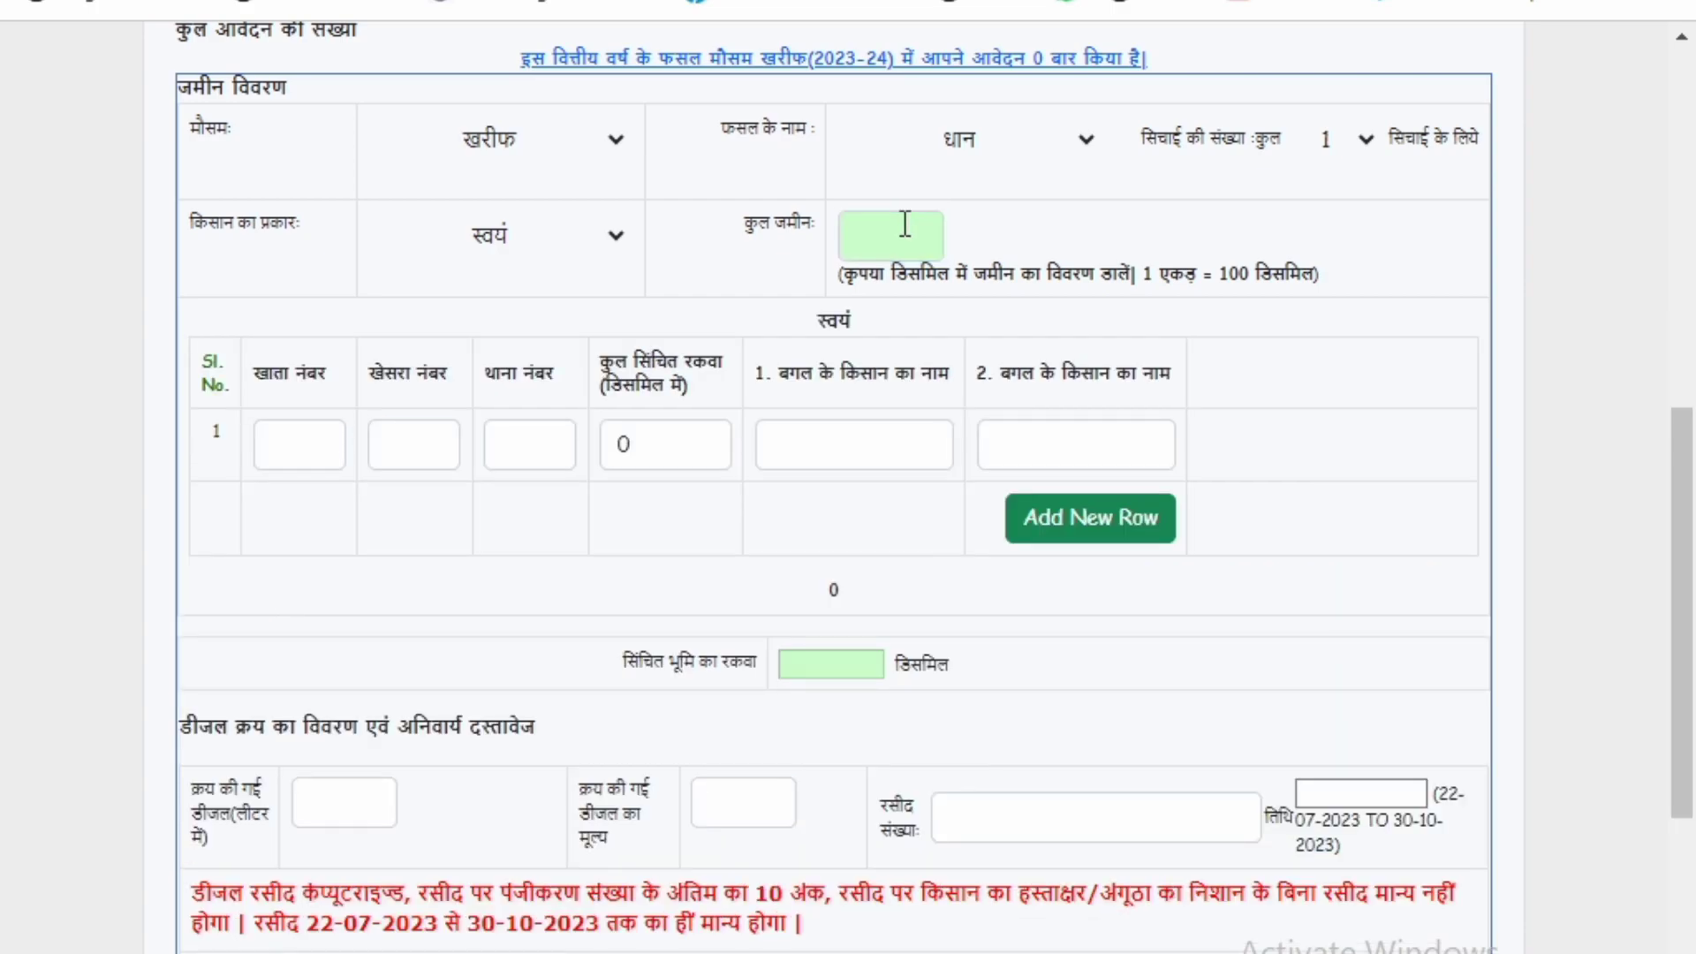
click(905, 224)
text(90)
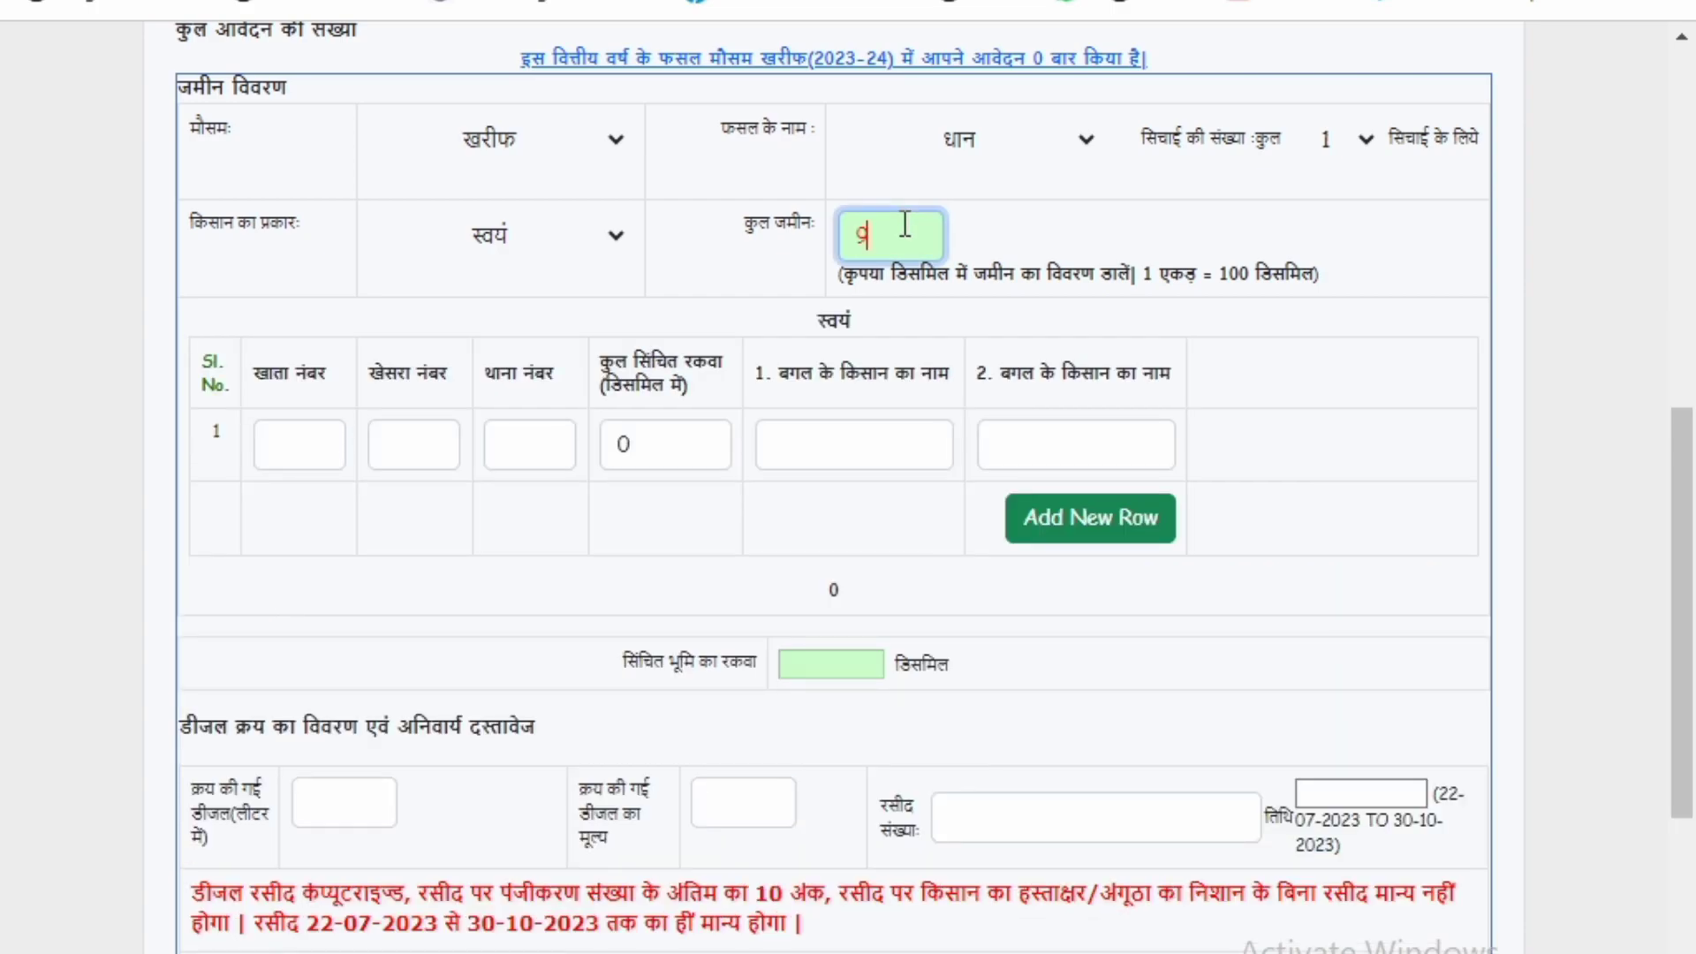
key(BackSpace)
key(BackSpace)
text(500)
click(1046, 219)
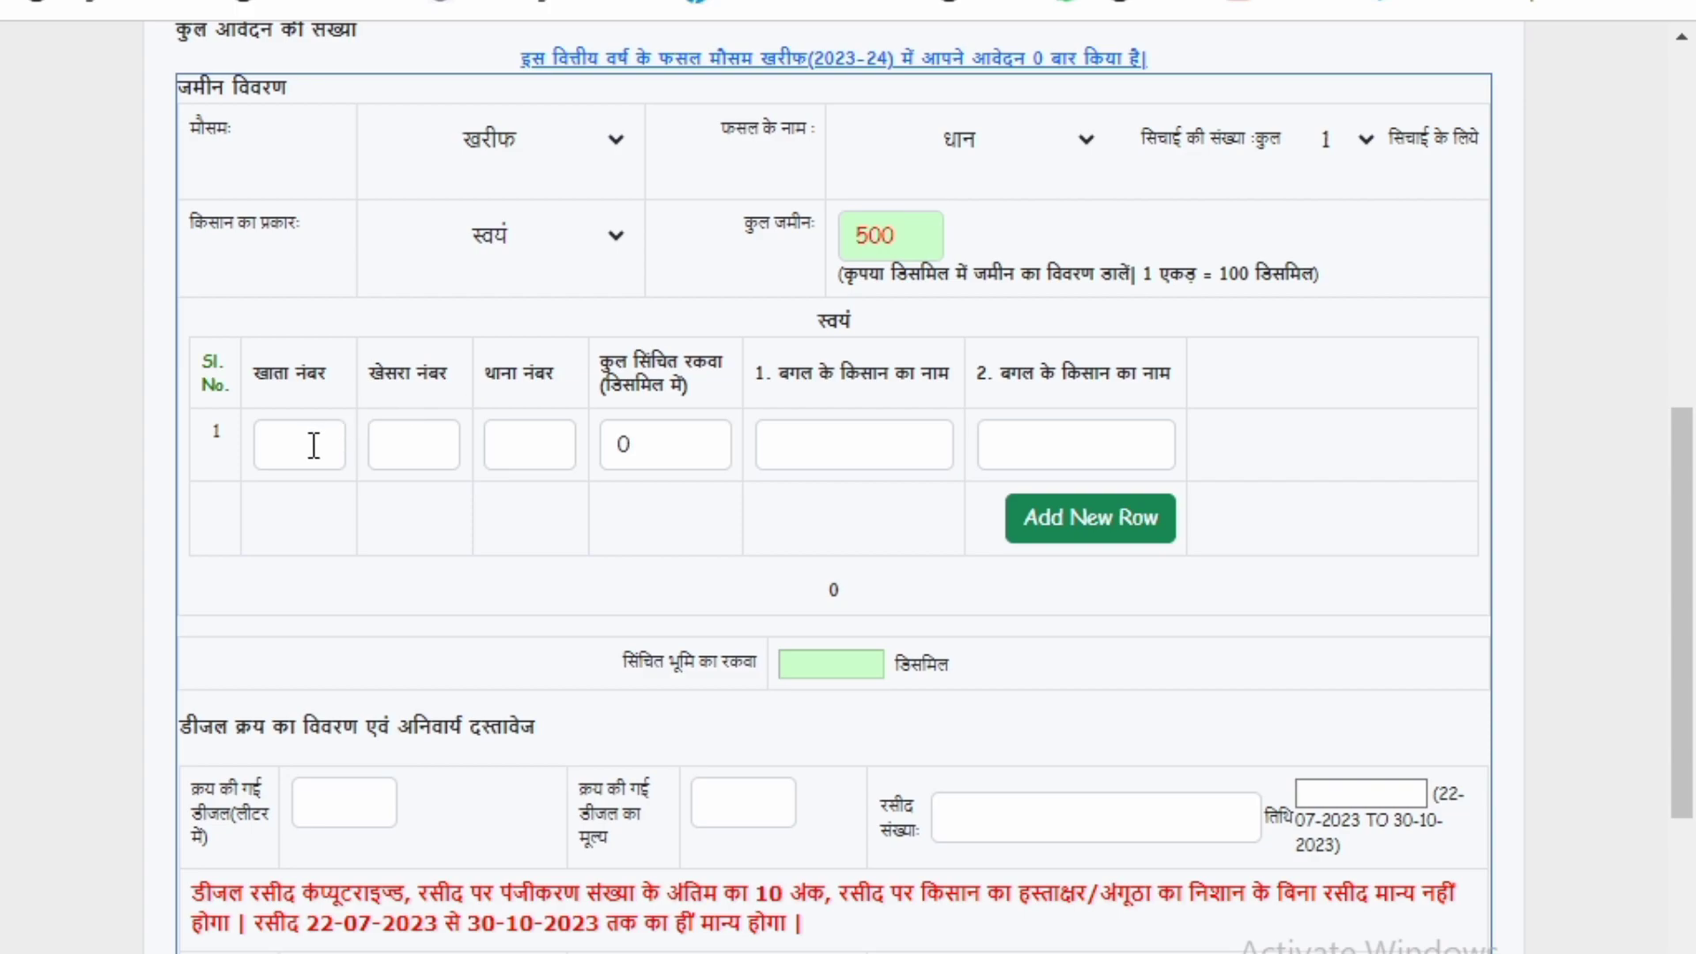
Fill land row 1 with khata 30, khesra 20, thana 18 and irrigated area 56
click(270, 444)
text(02)
key(Tab)
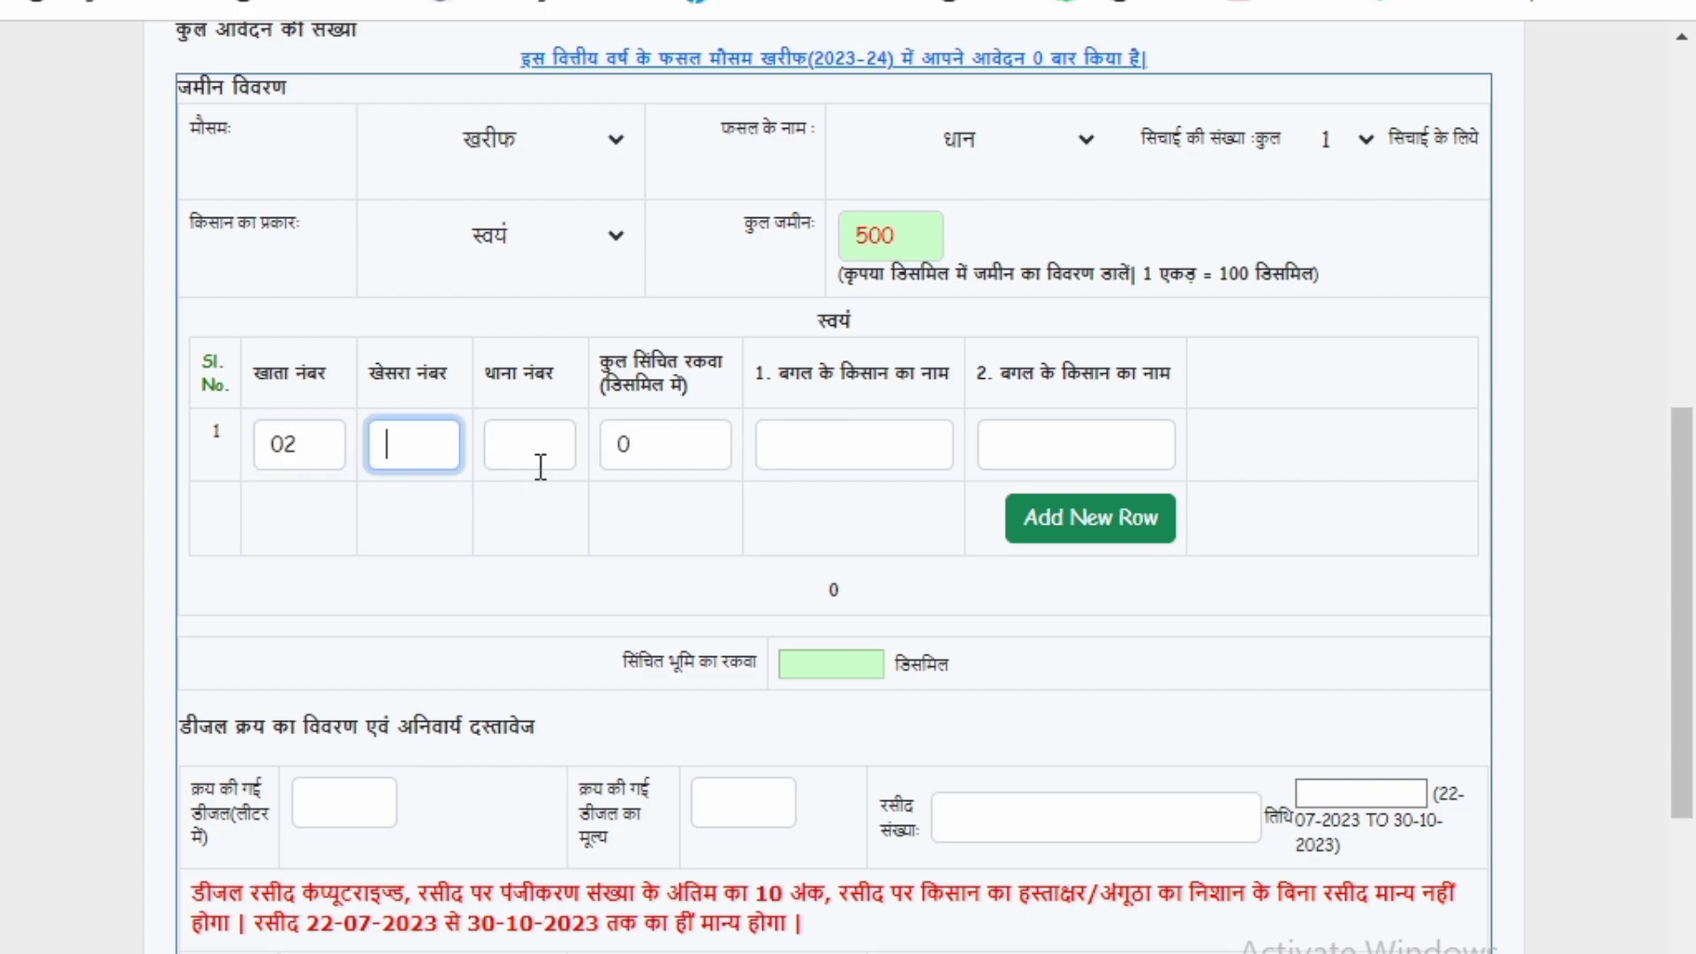
double_click(318, 443)
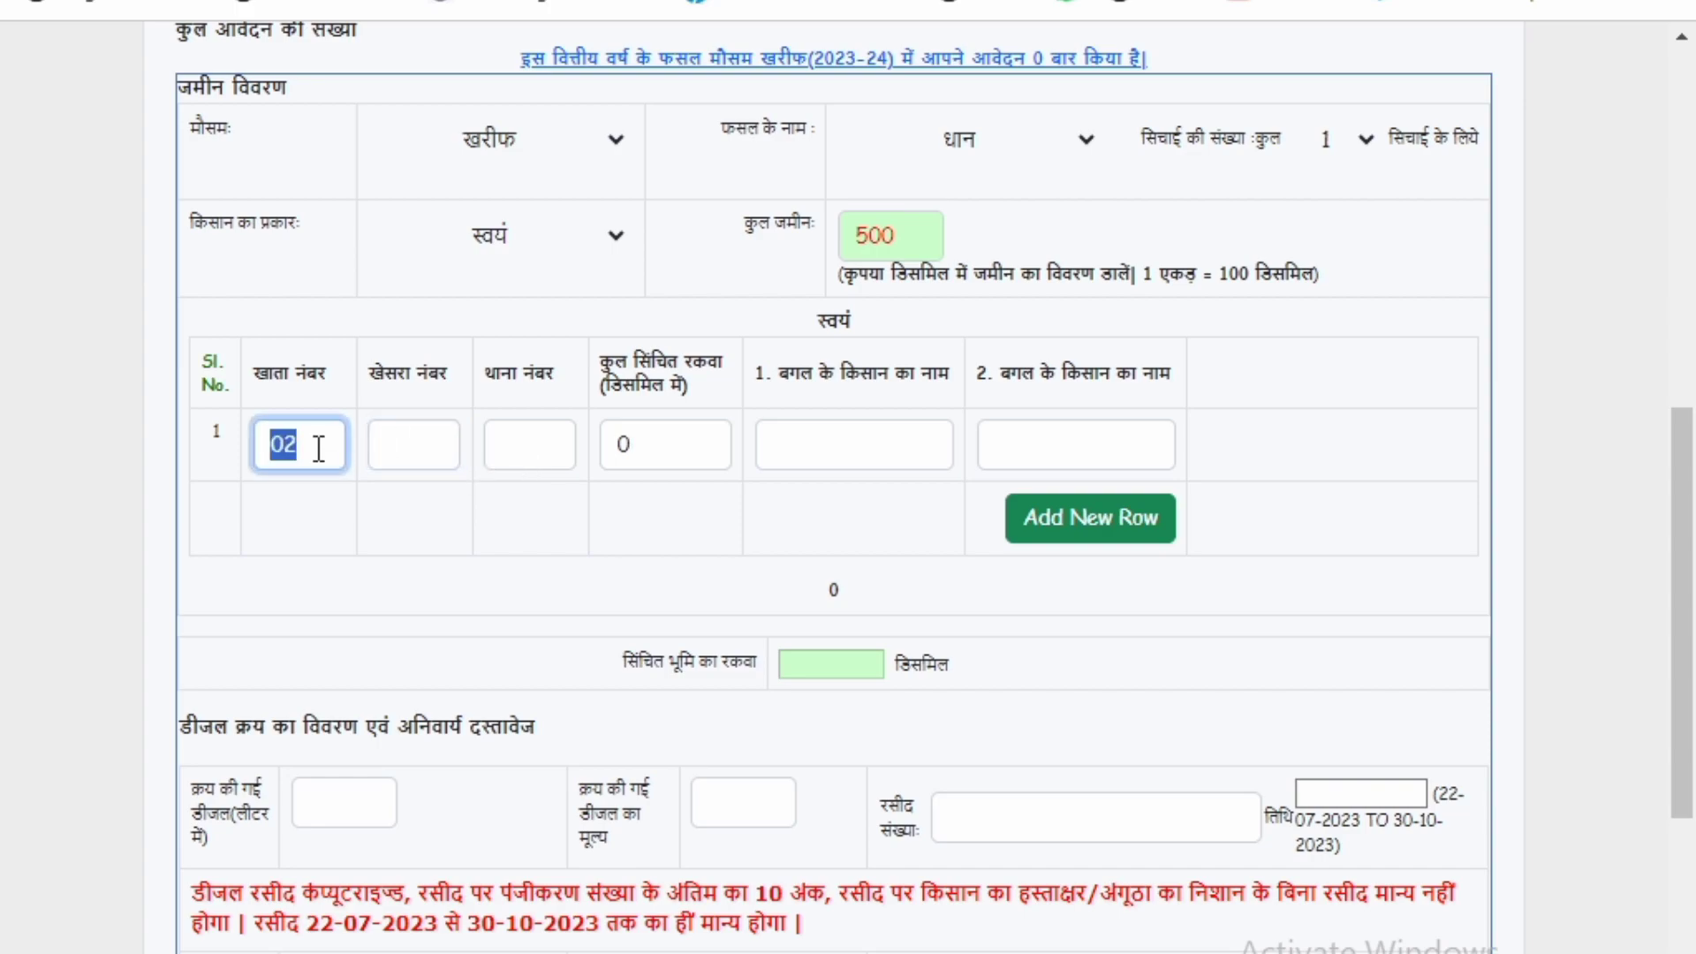
text(30)
click(402, 452)
text(20)
key(Tab)
text(18)
key(Tab)
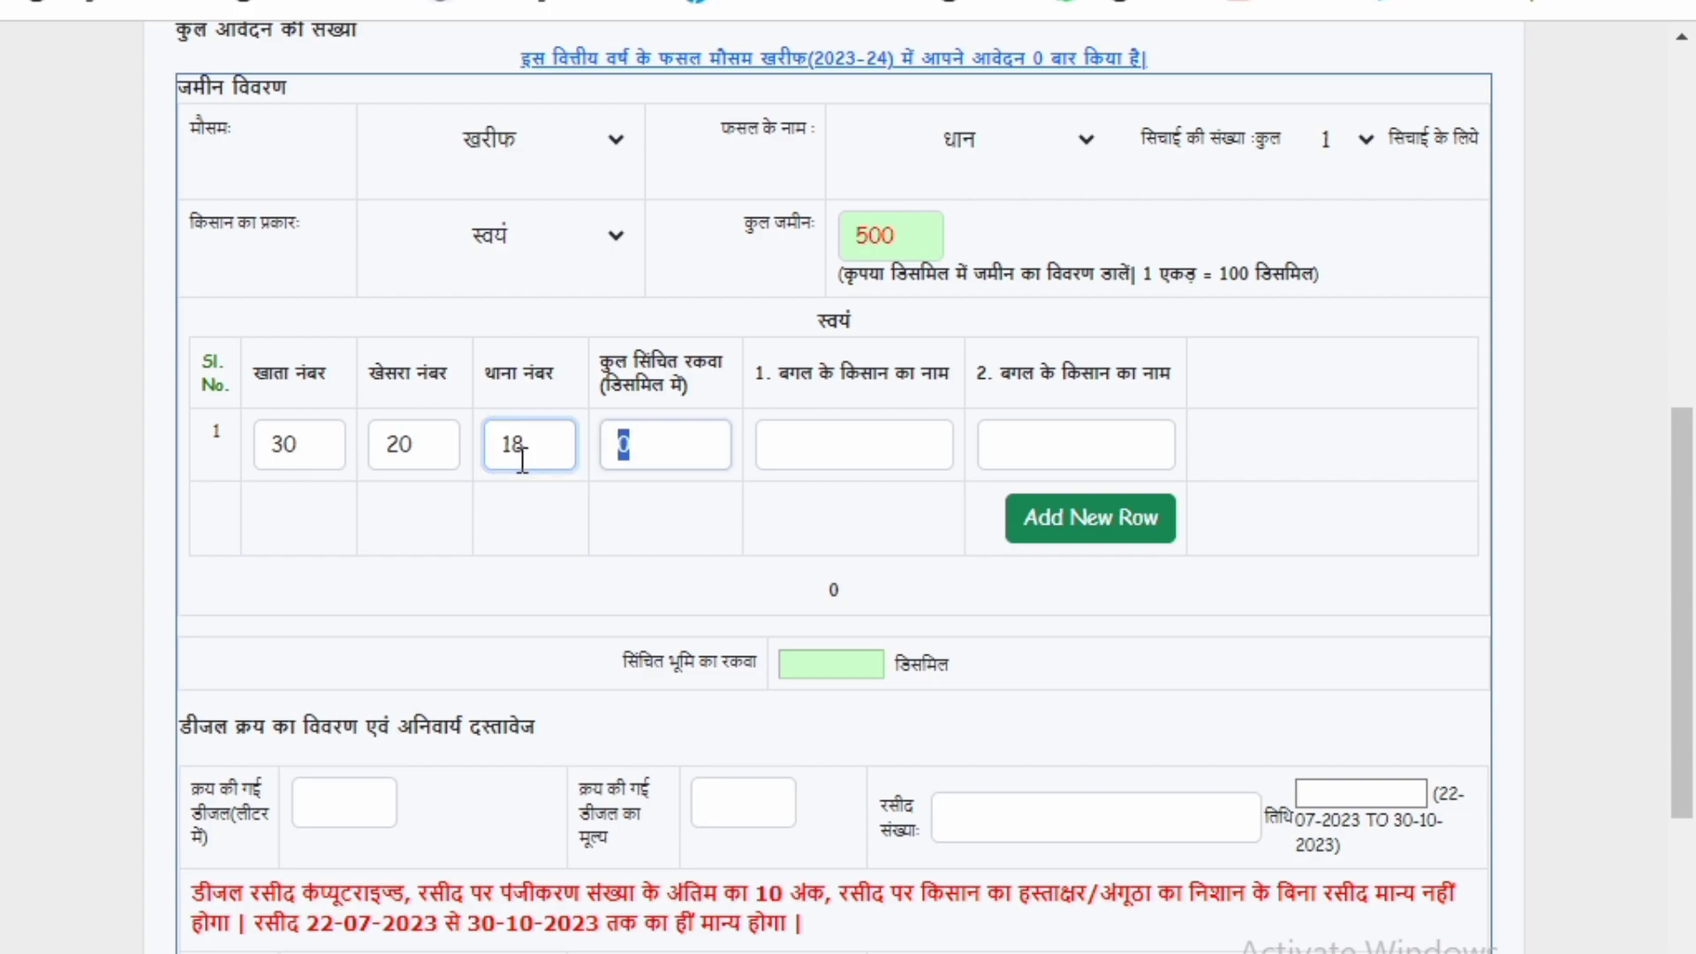
text(56)
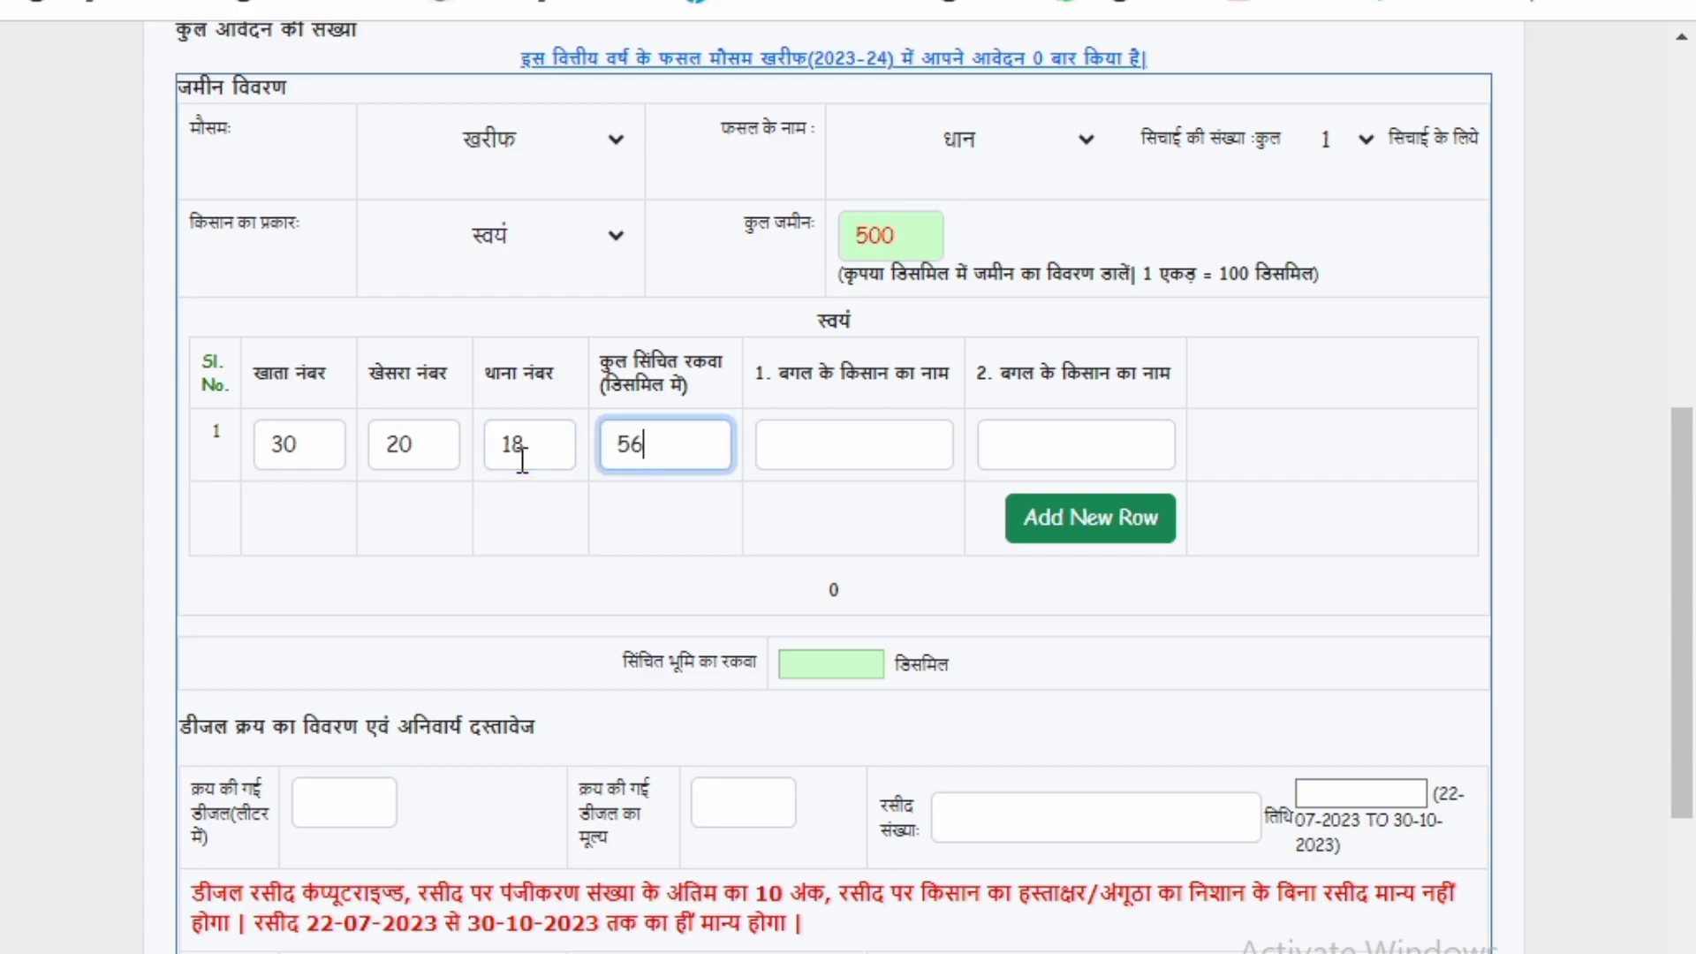
Enter the neighbouring farmers' names RAM and SHAYMA in row 1
click(881, 453)
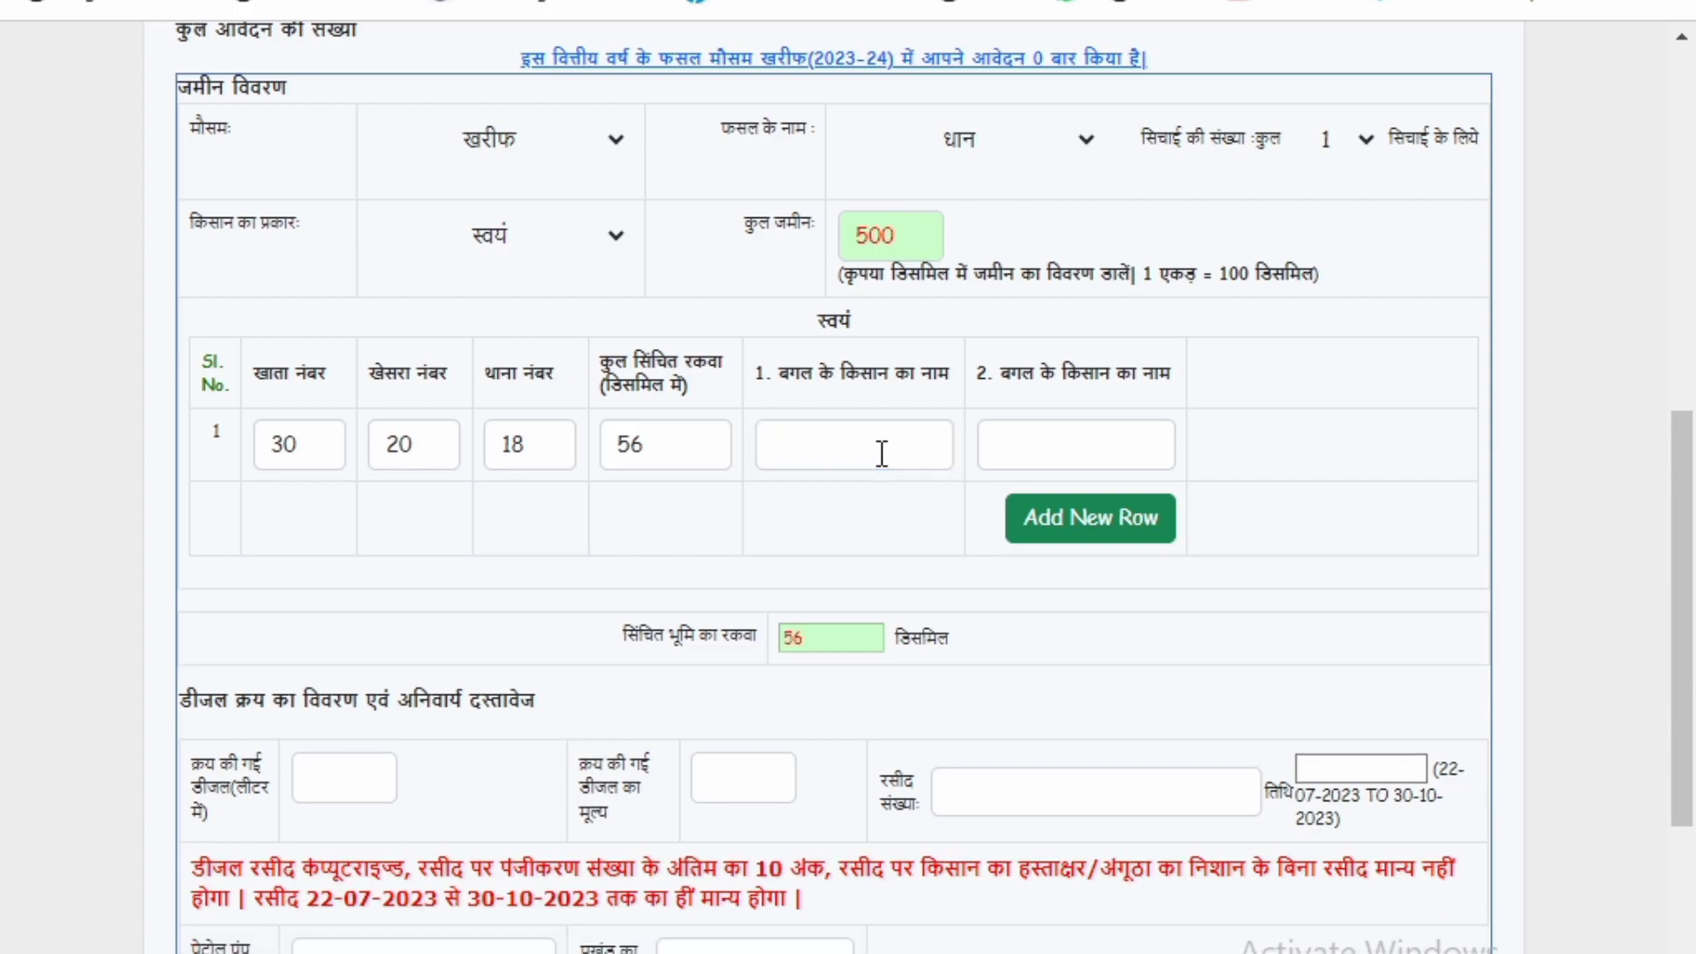
click(882, 453)
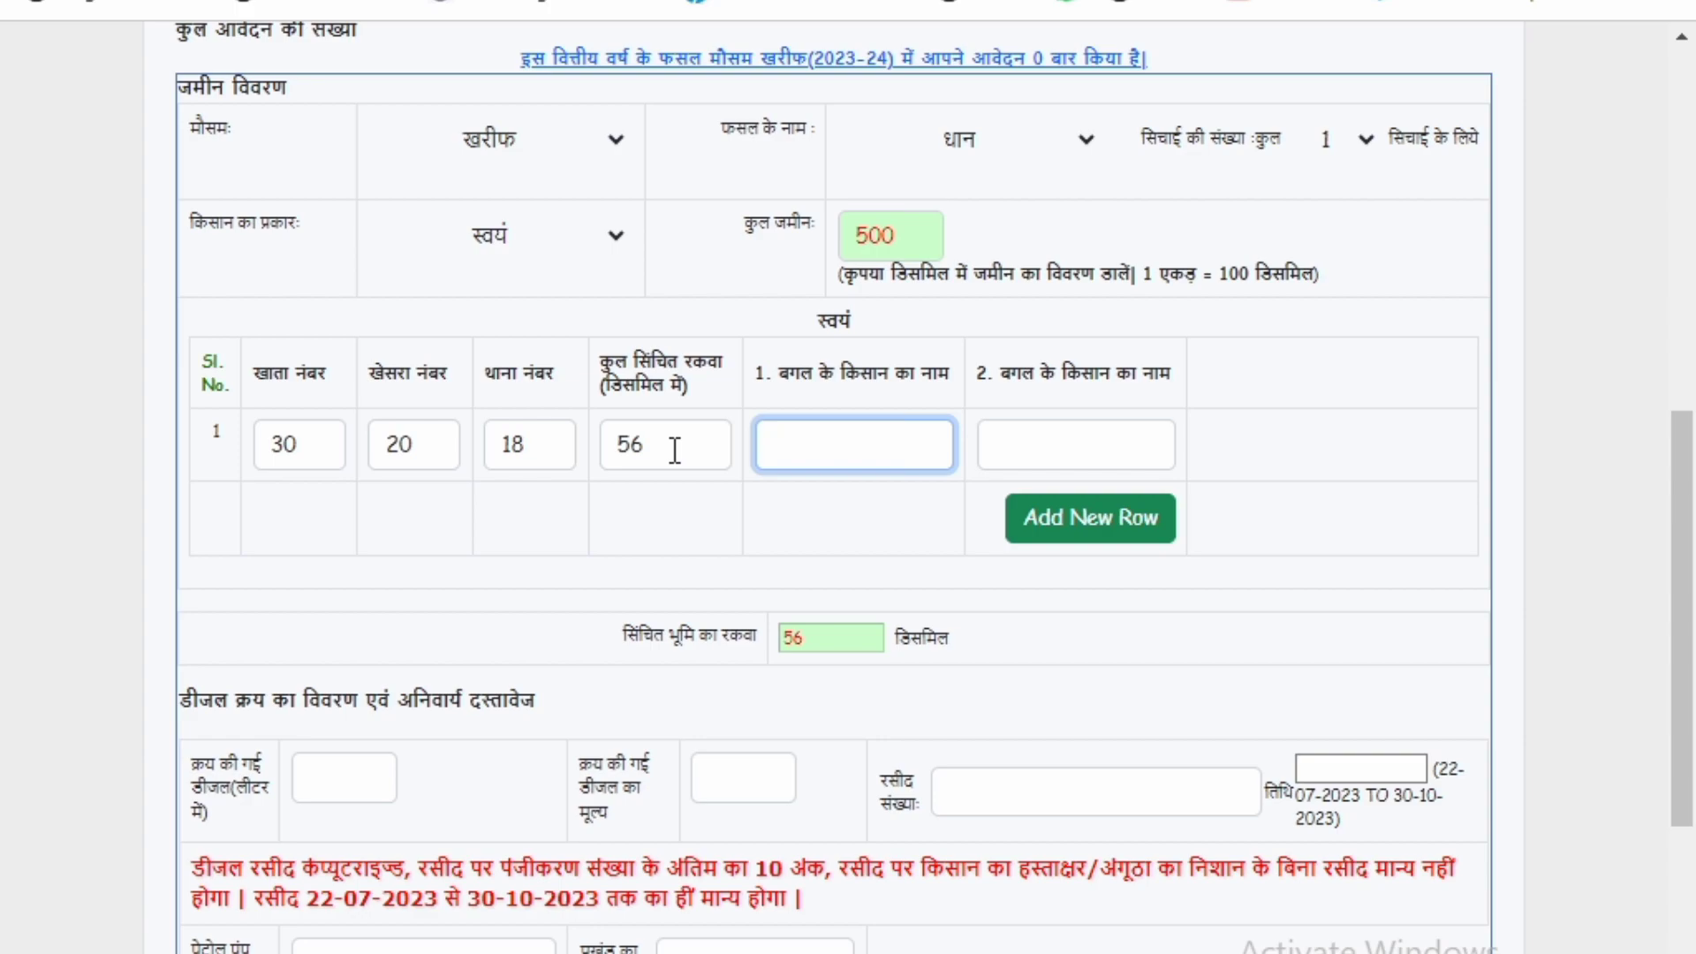
click(671, 447)
click(836, 437)
text(RAM)
key(Tab)
text(SHAYMA)
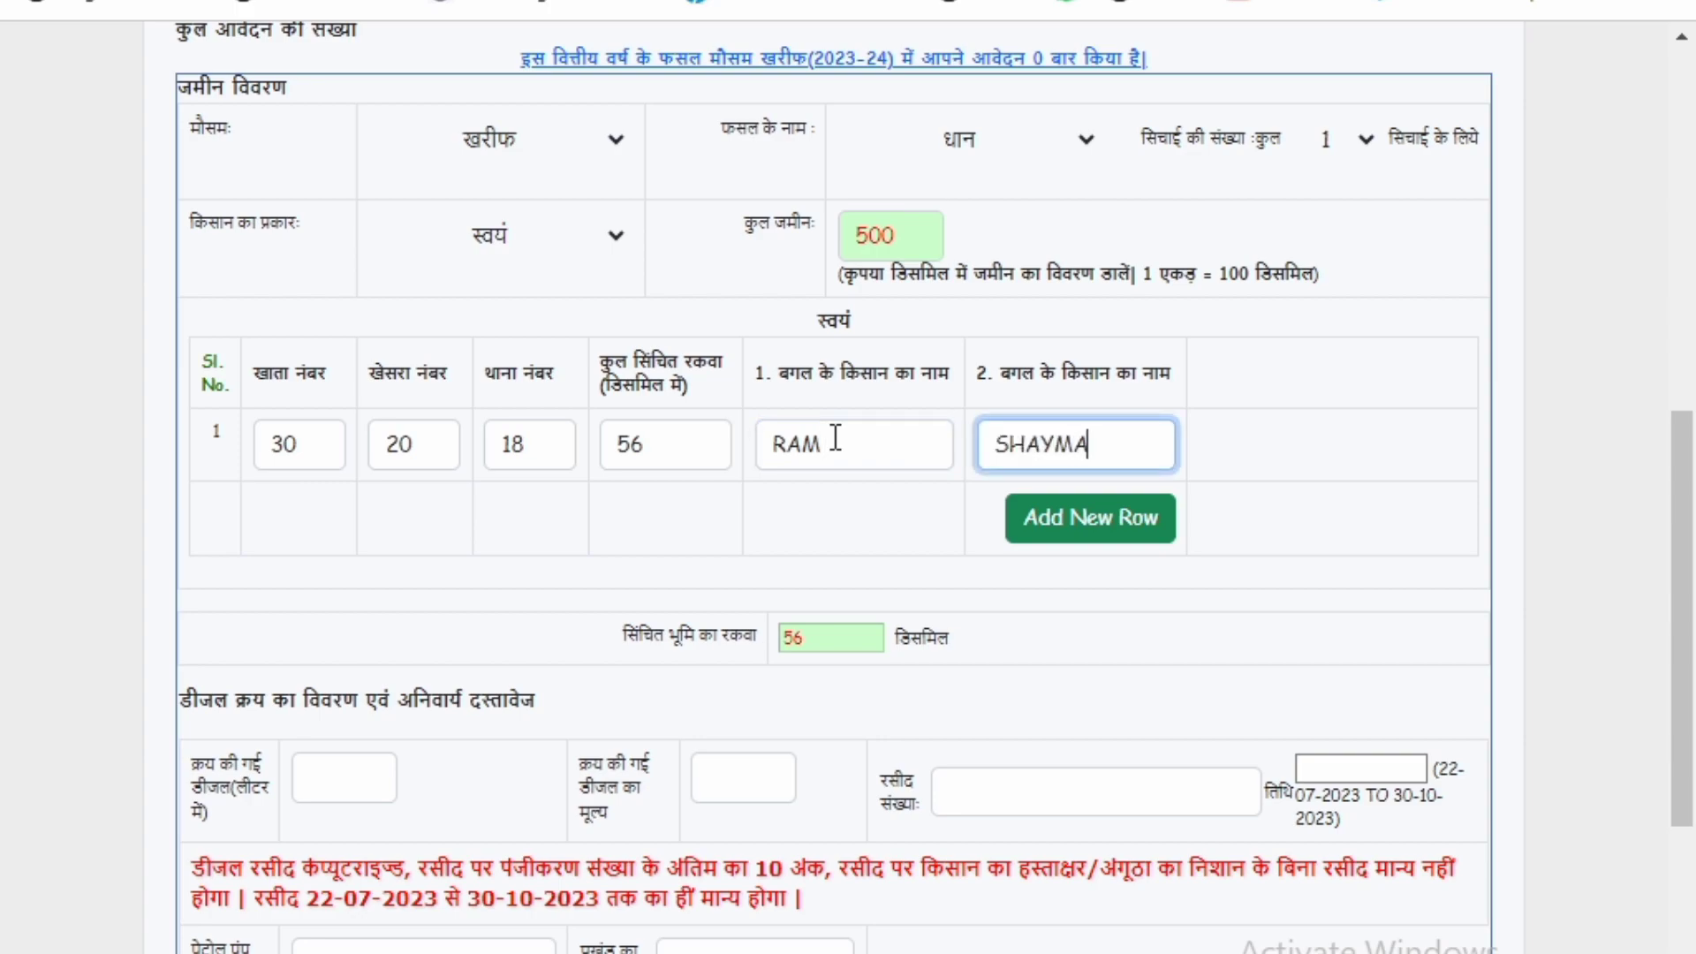
click(954, 520)
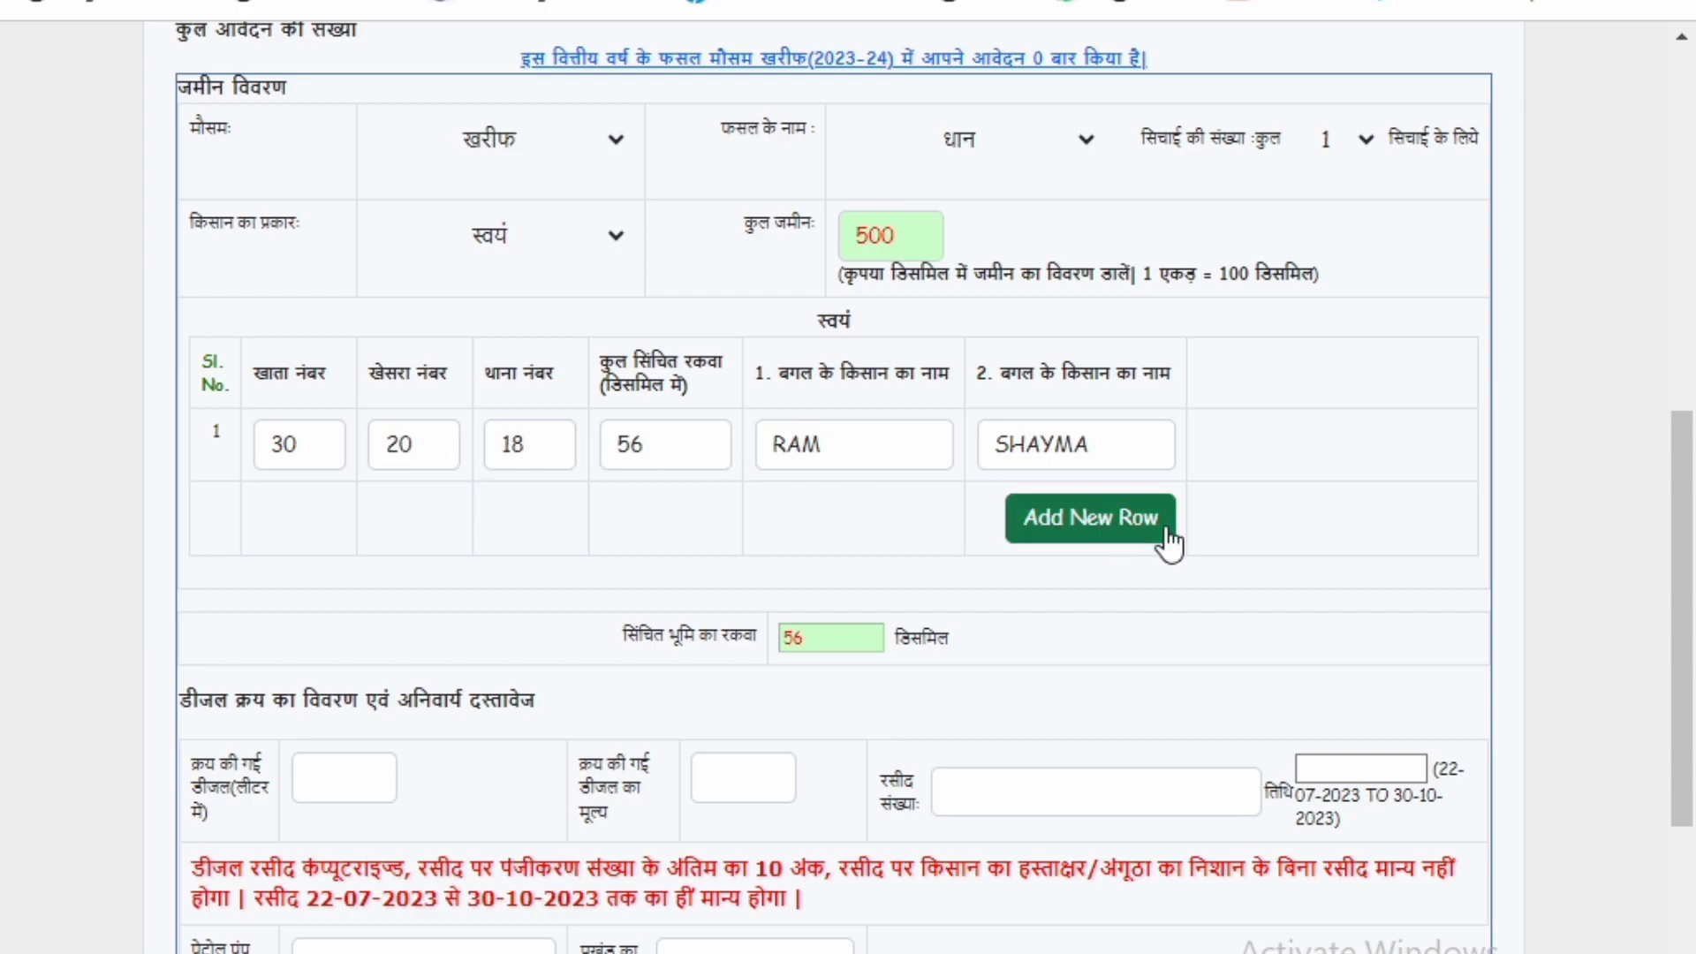
Add a second land record row and scroll down to the diesel section
click(1077, 526)
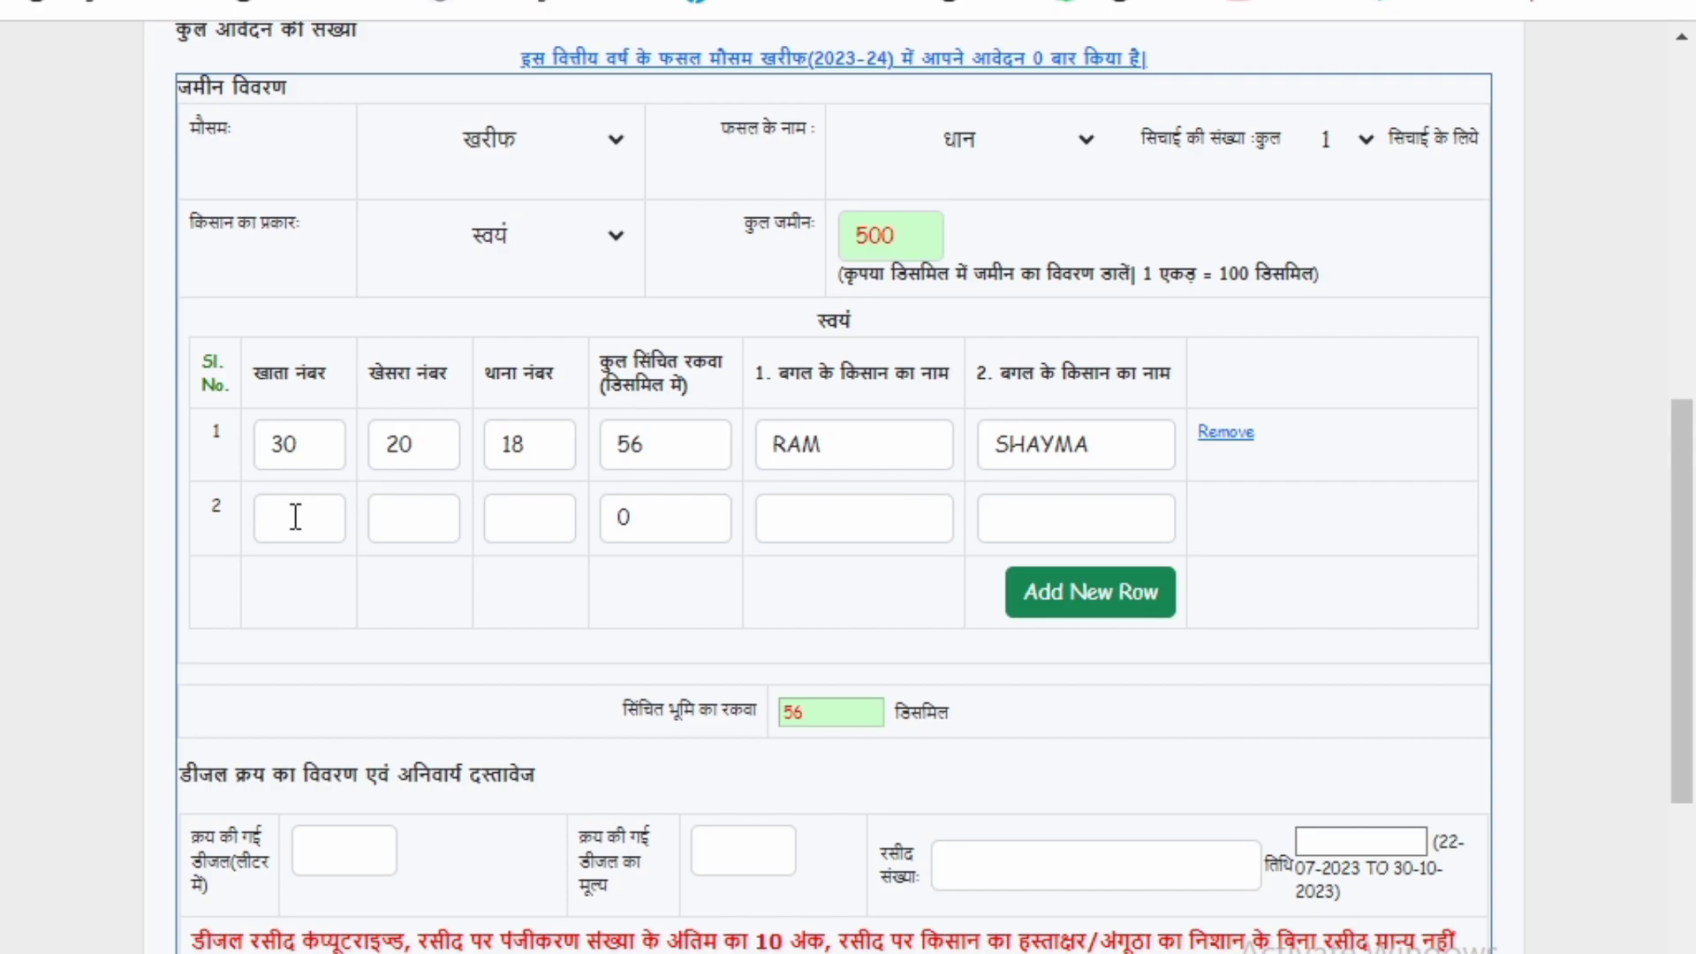
scroll(1025, 509, down, 3)
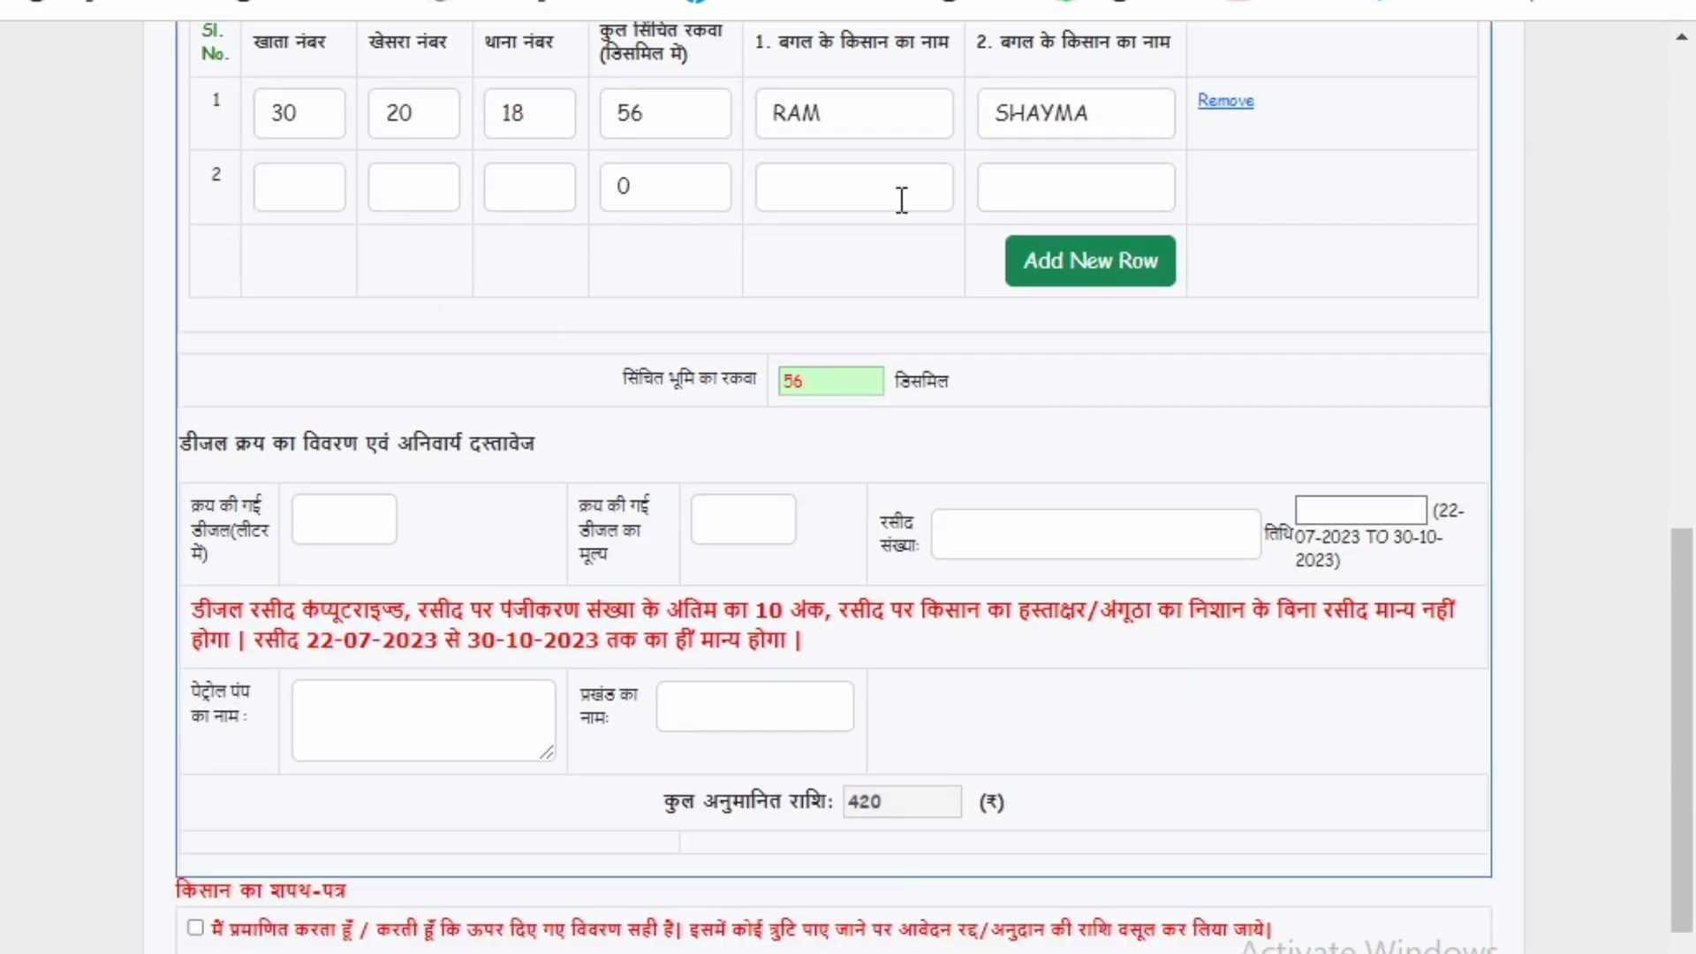
scroll(932, 344, down, 2)
scroll(467, 318, down, 1)
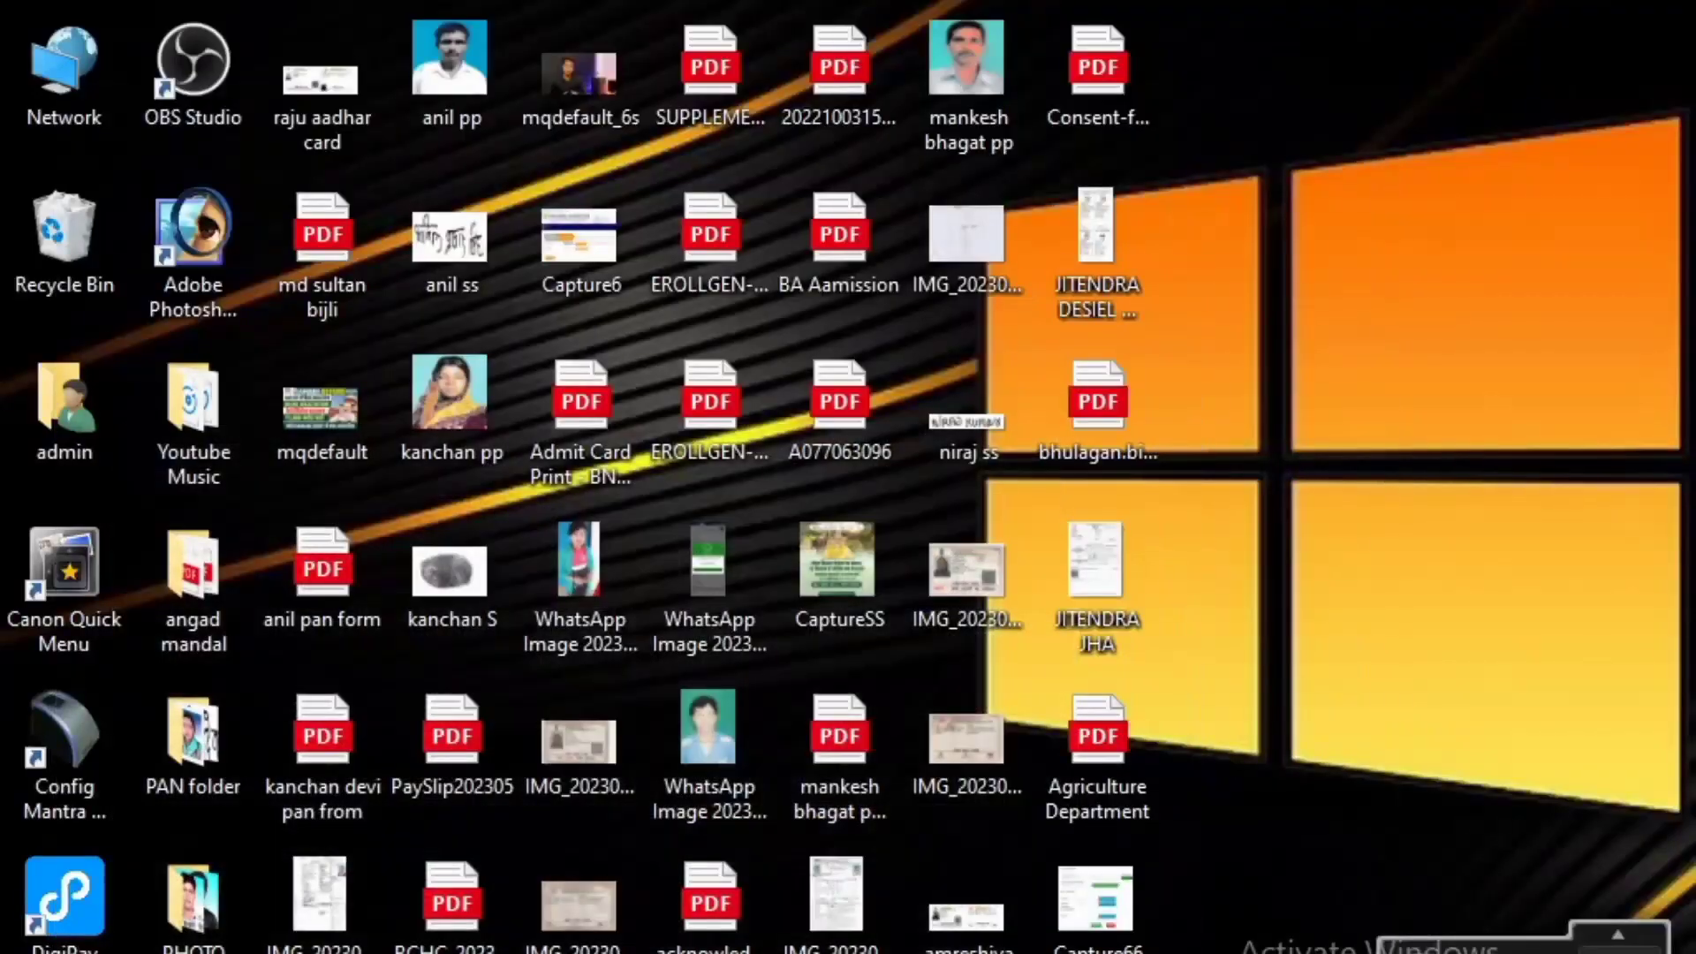
double_click(1096, 243)
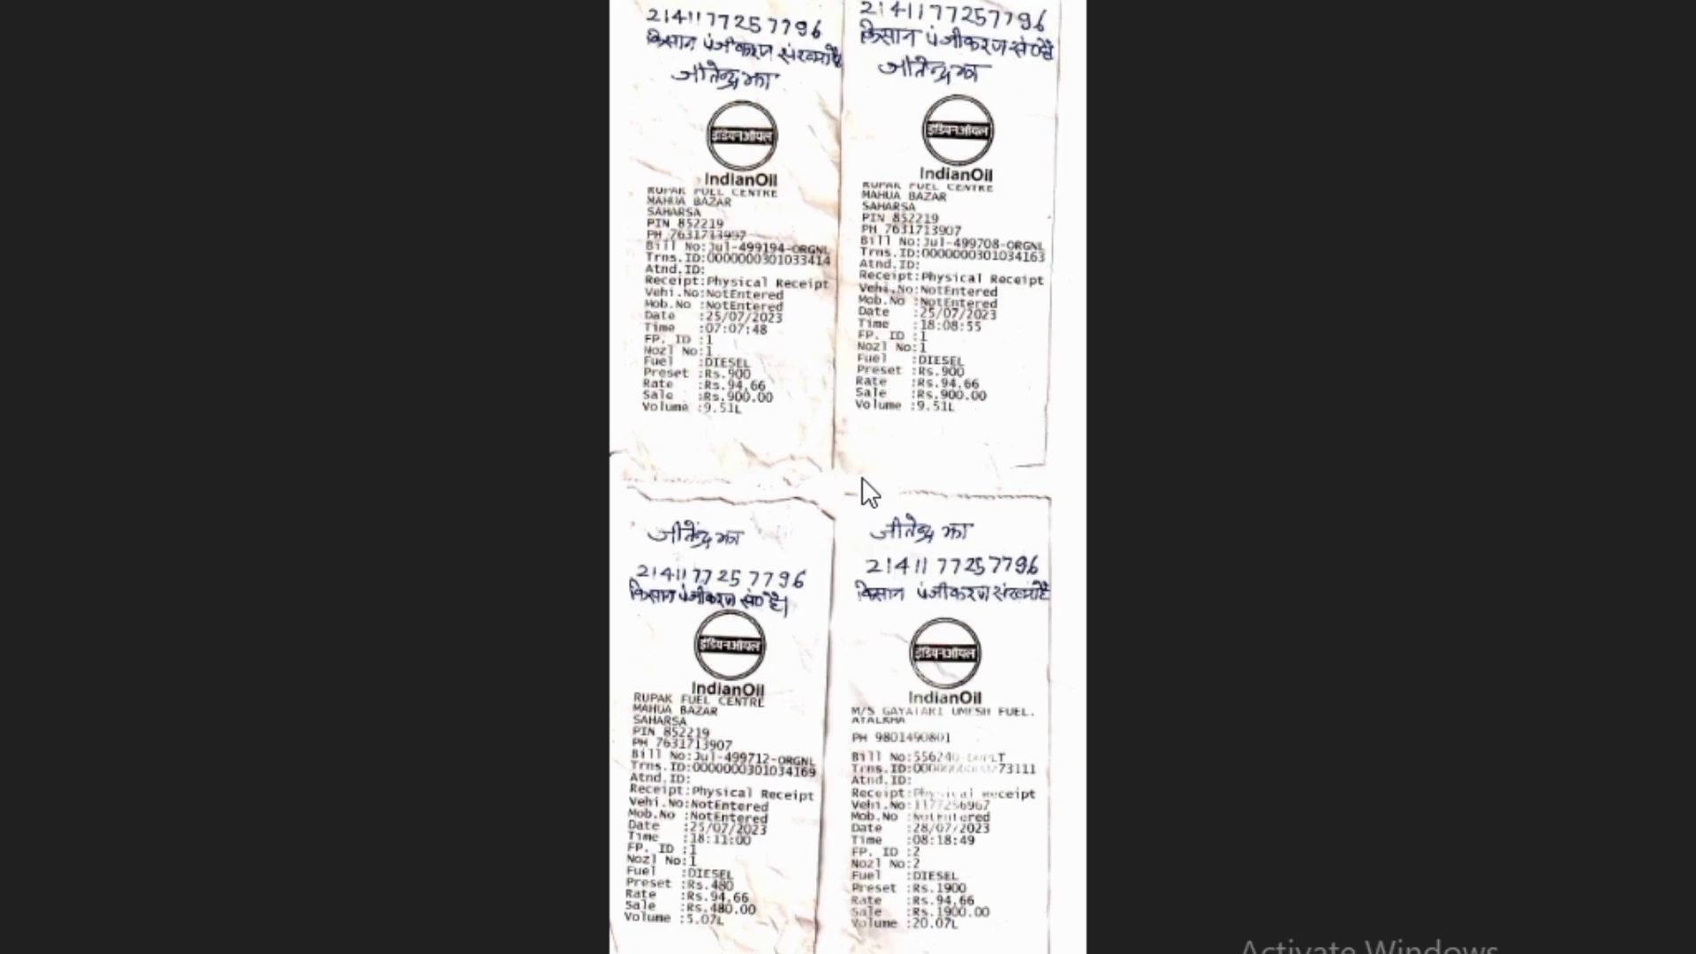
scroll(864, 491, up, 2)
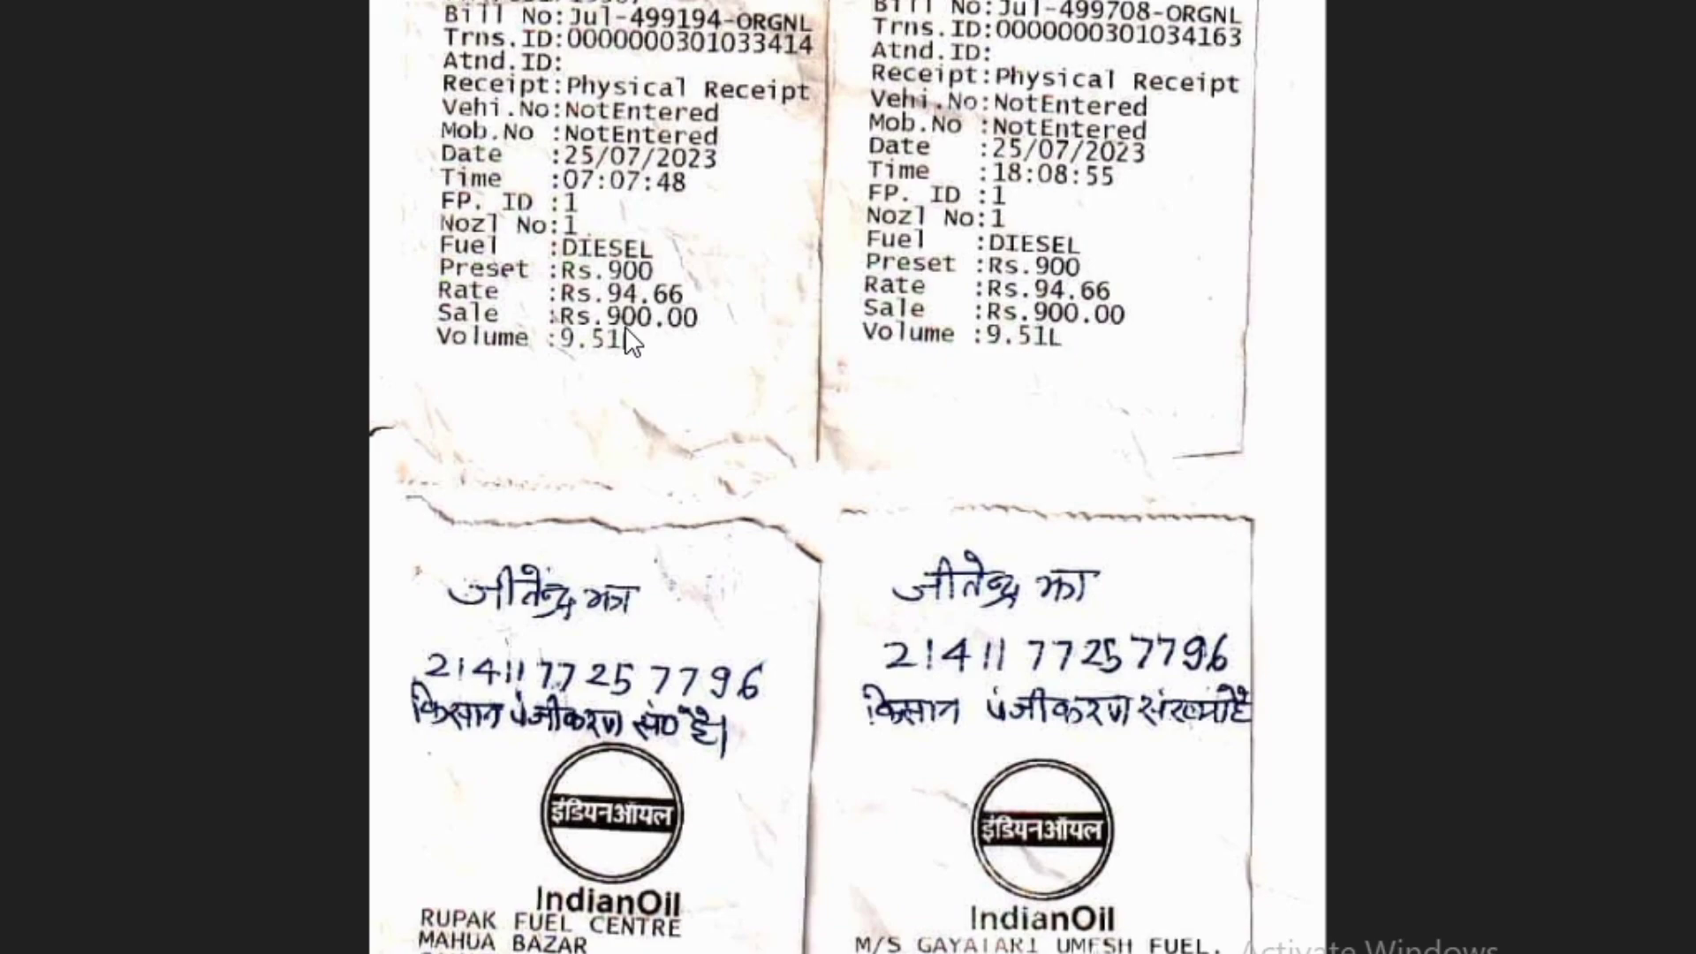
scroll(624, 326, down, 5)
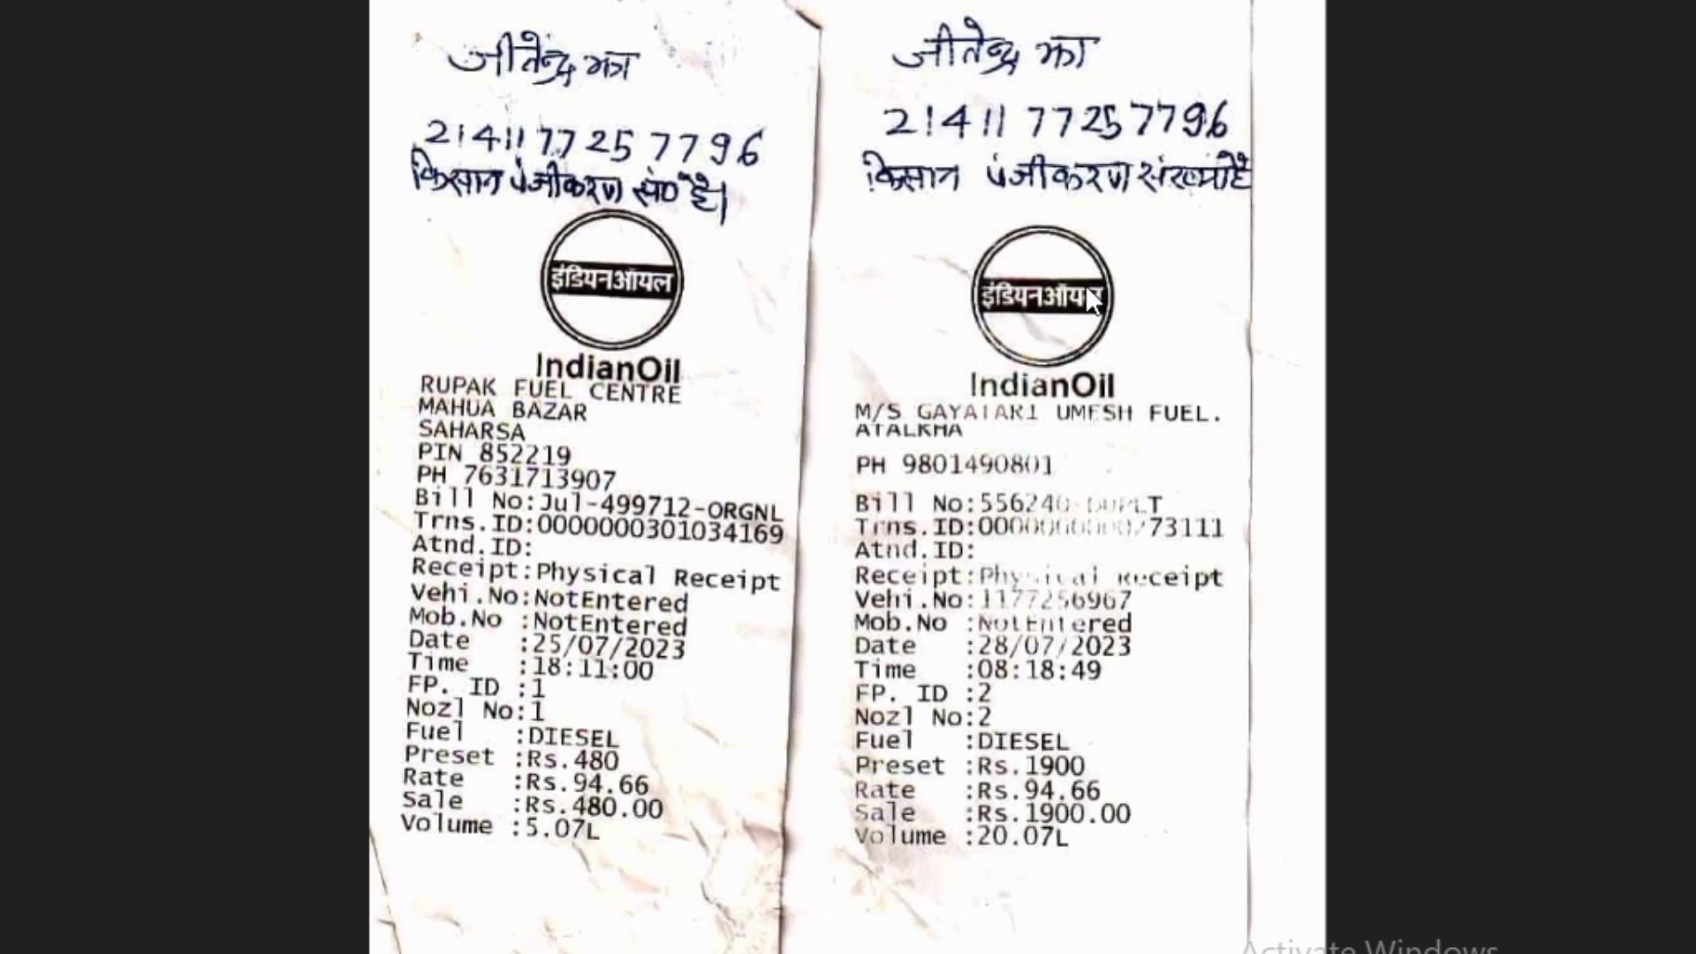
scroll(1097, 357, down, 2)
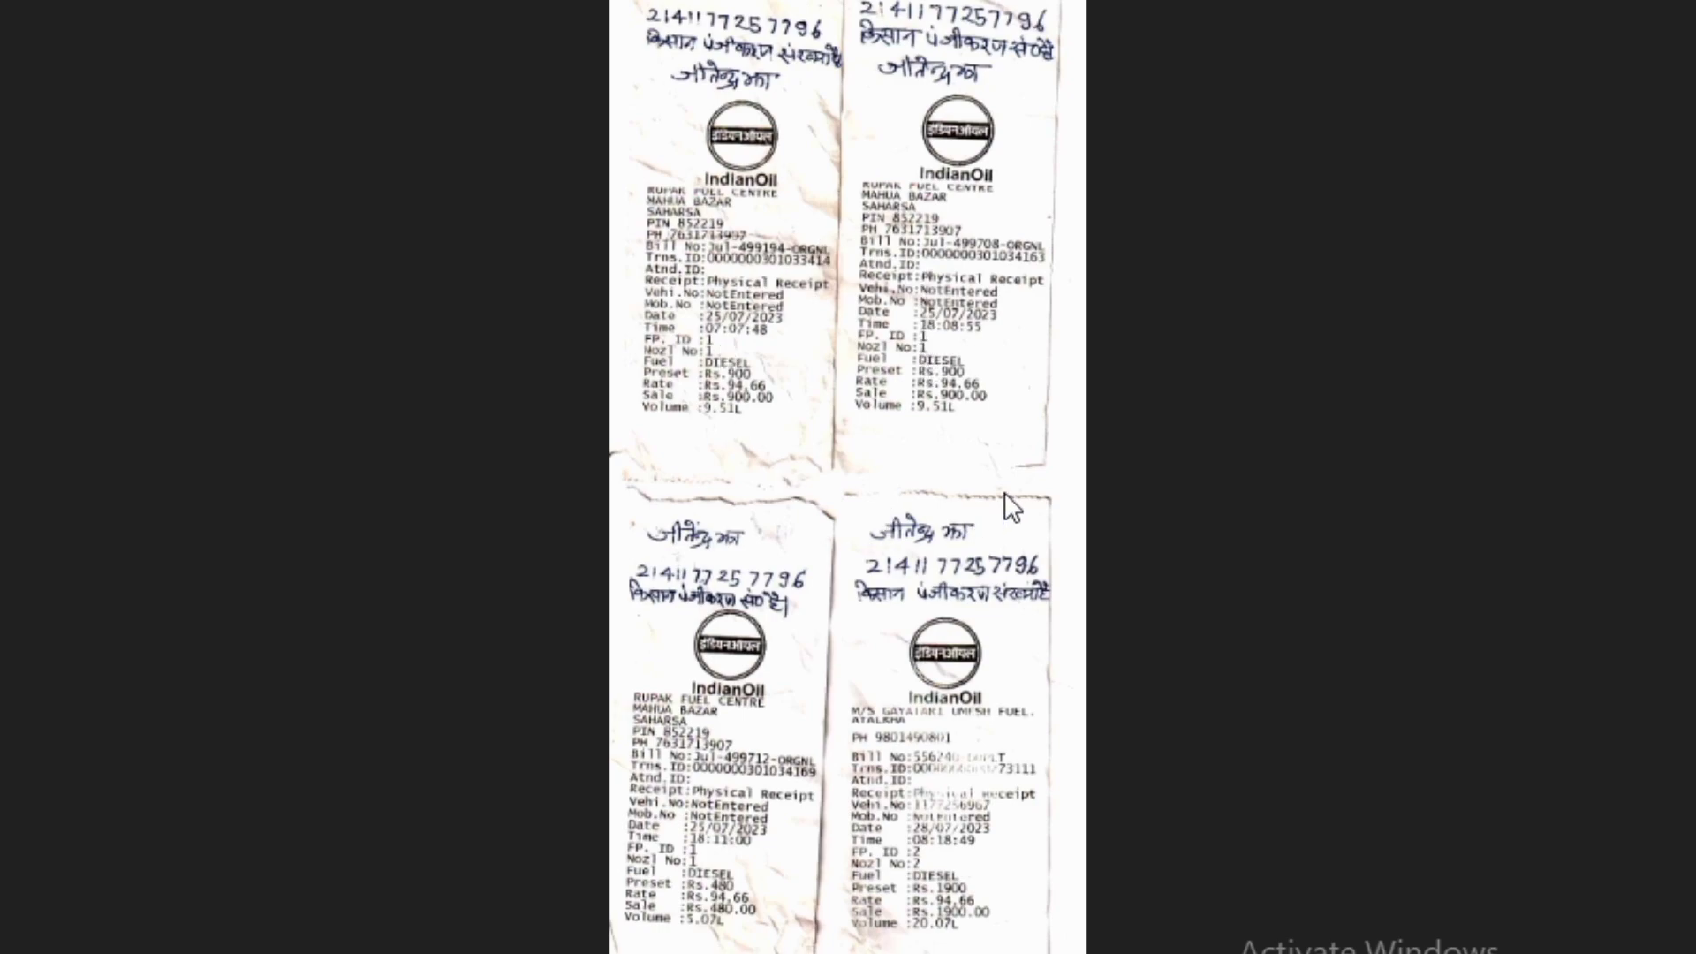
key(alt+F4)
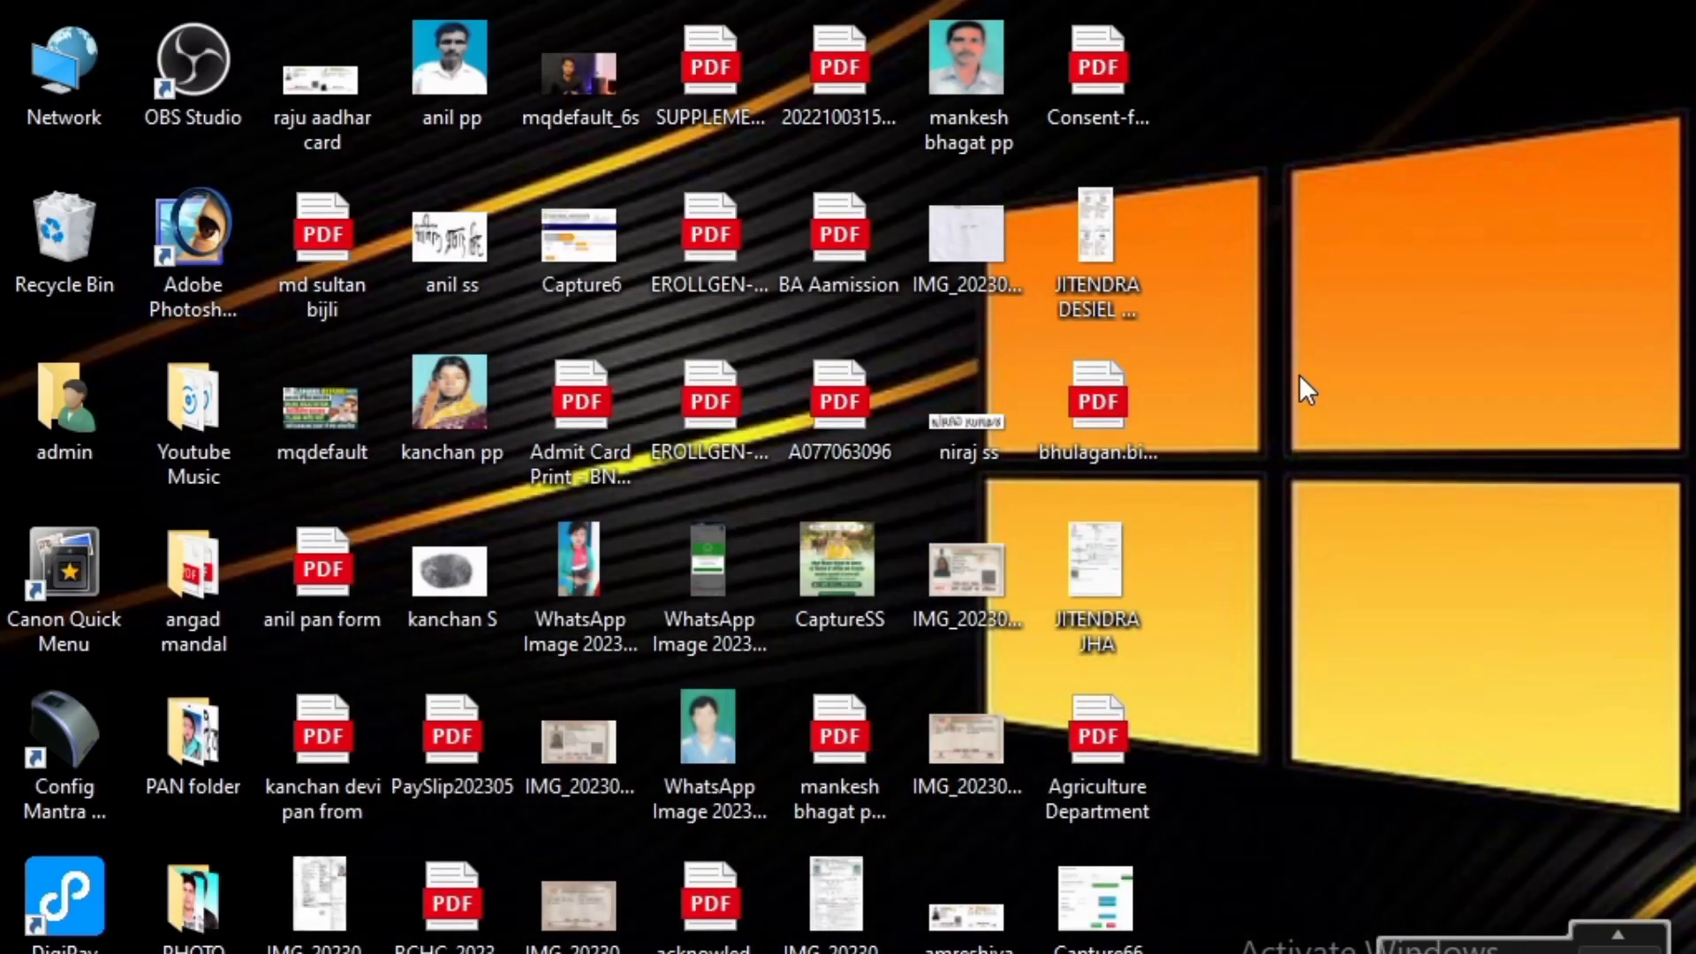
Check the receipt image file's Properties, then close them
right_click(1132, 247)
key(r)
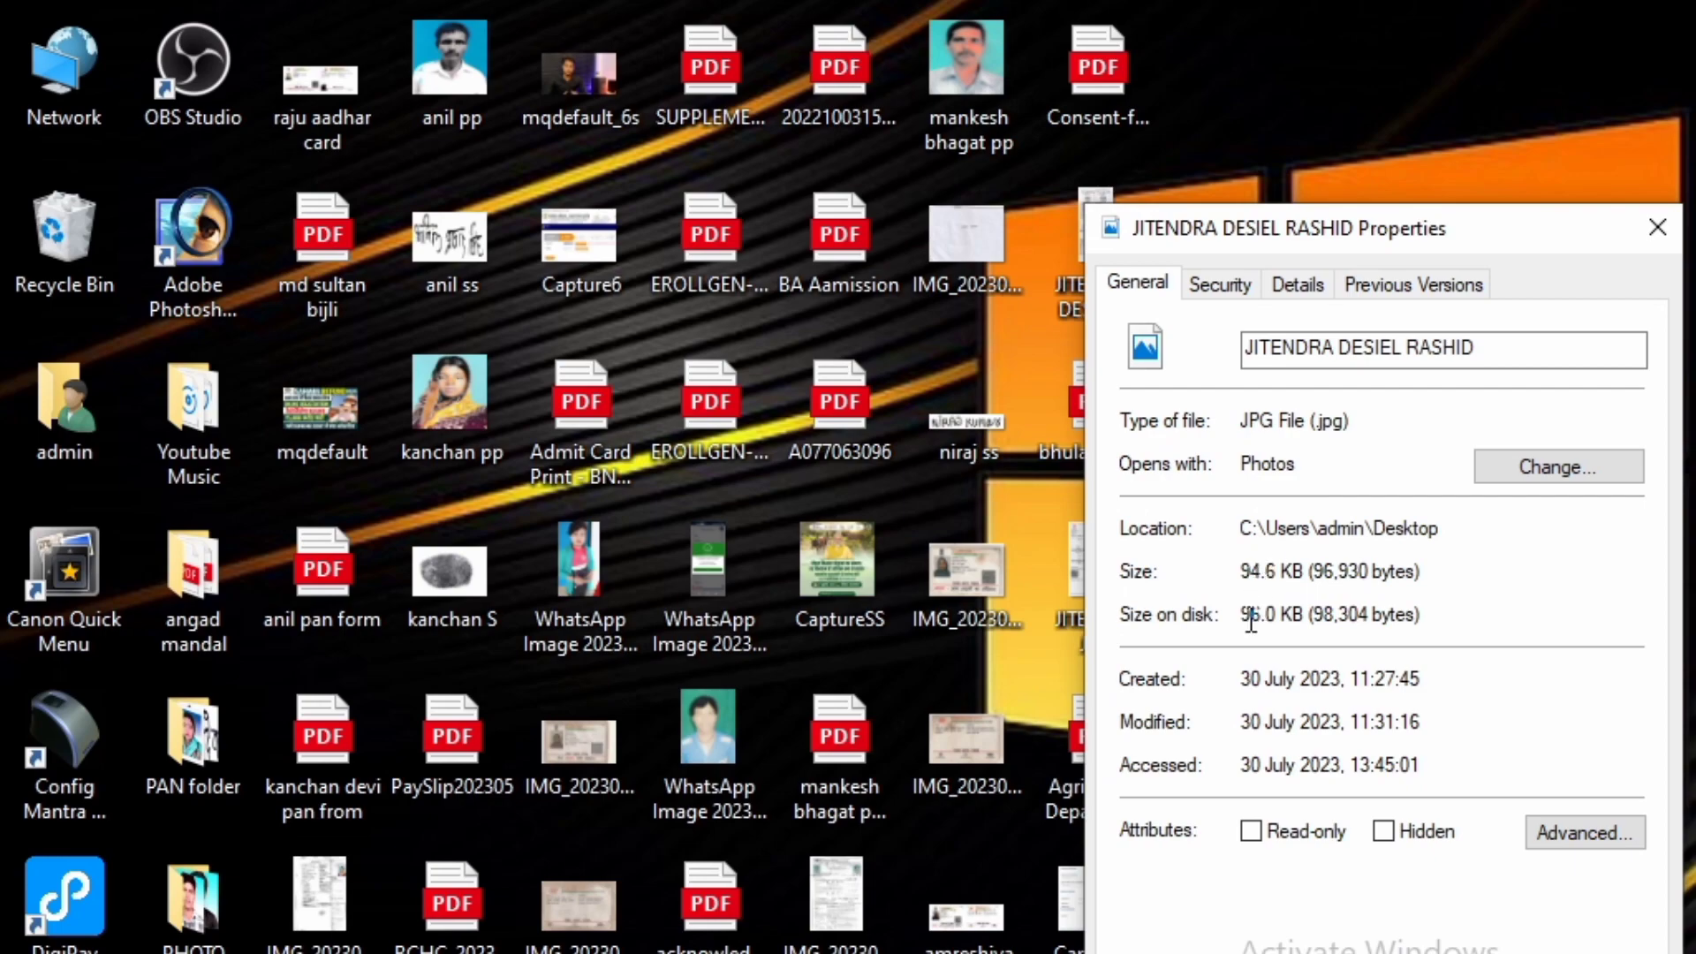
key(Escape)
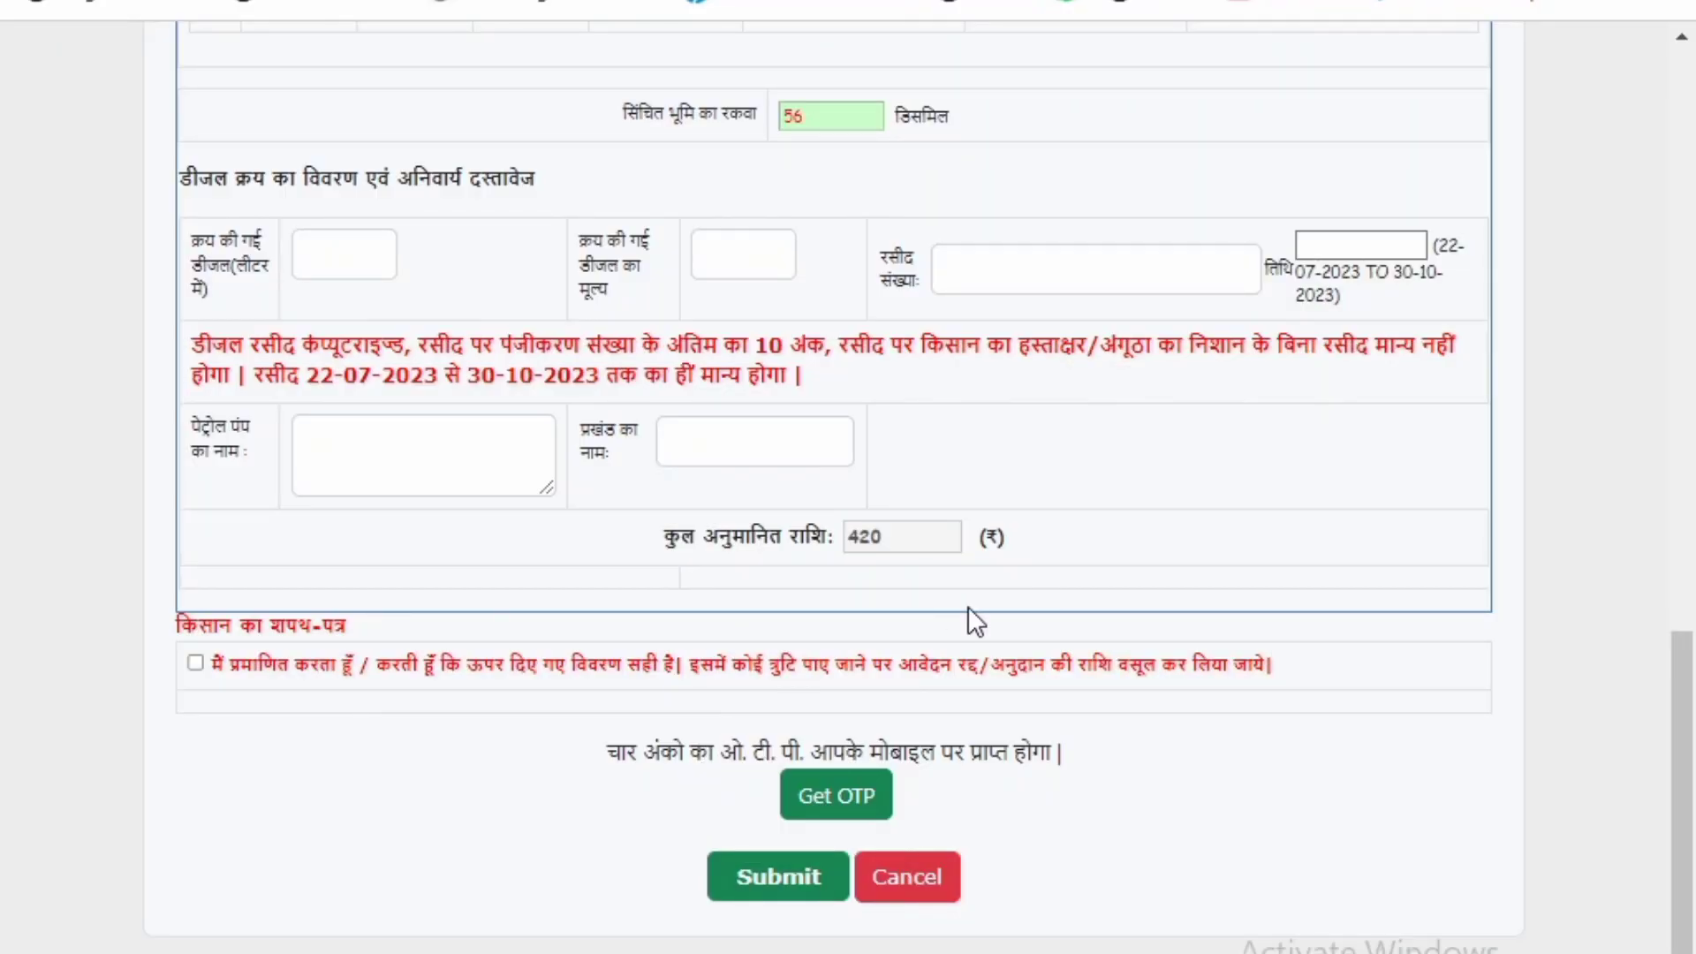
scroll(968, 608, up, 2)
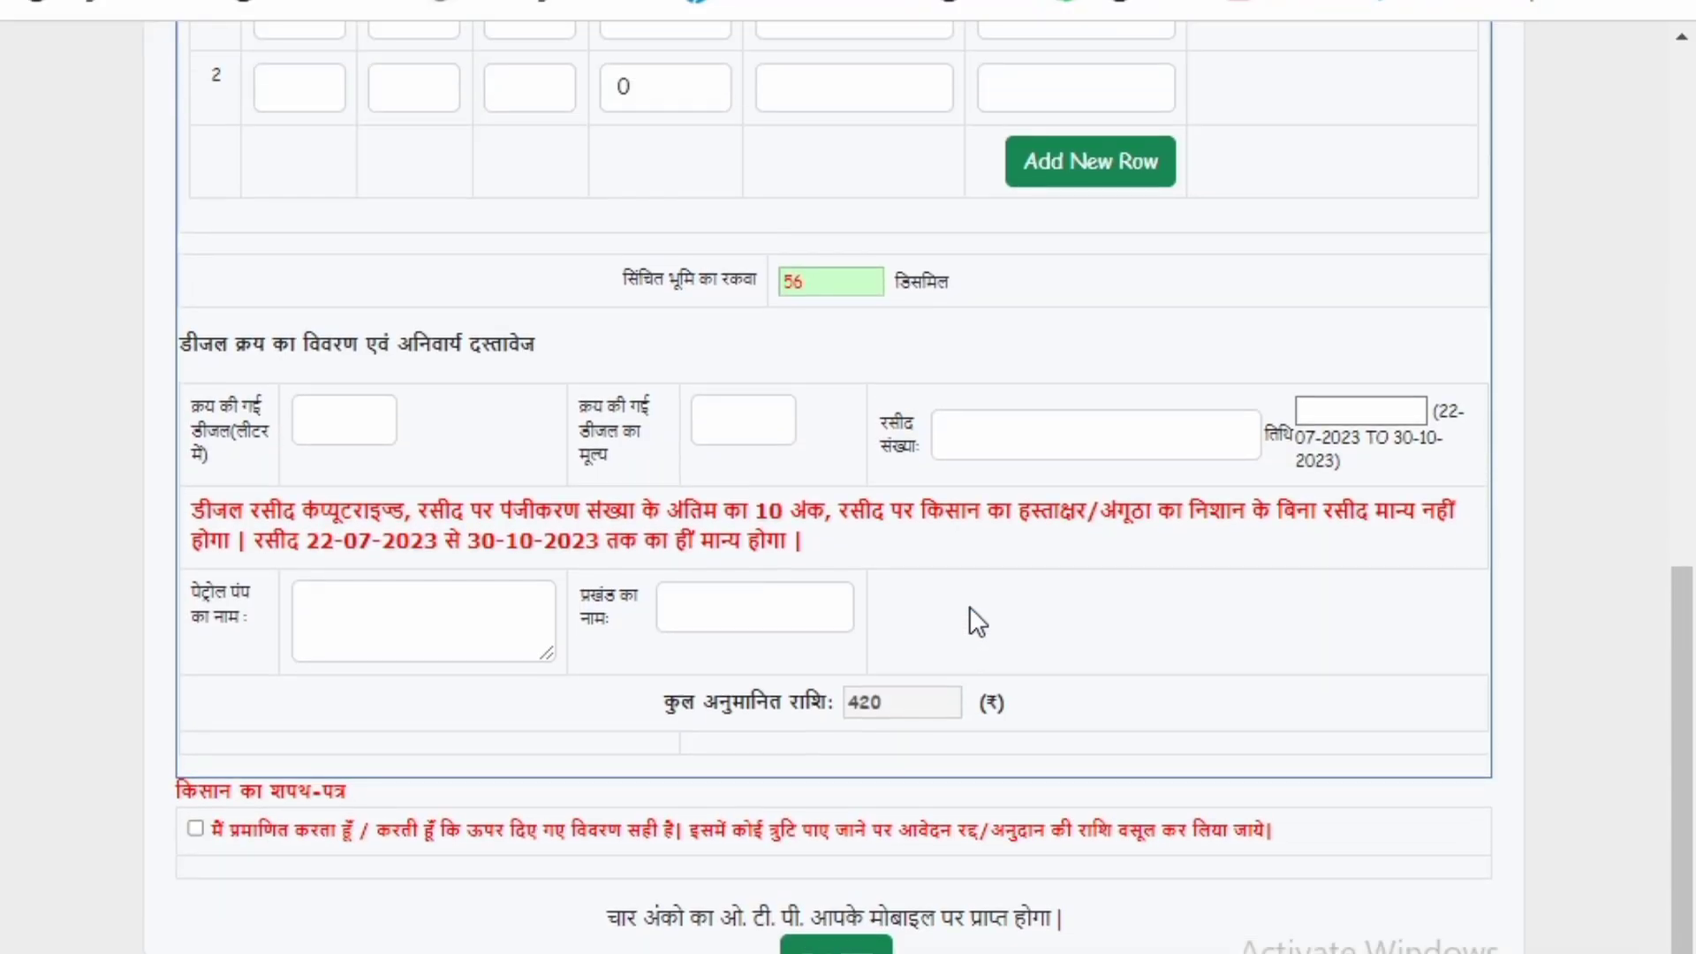
click(341, 420)
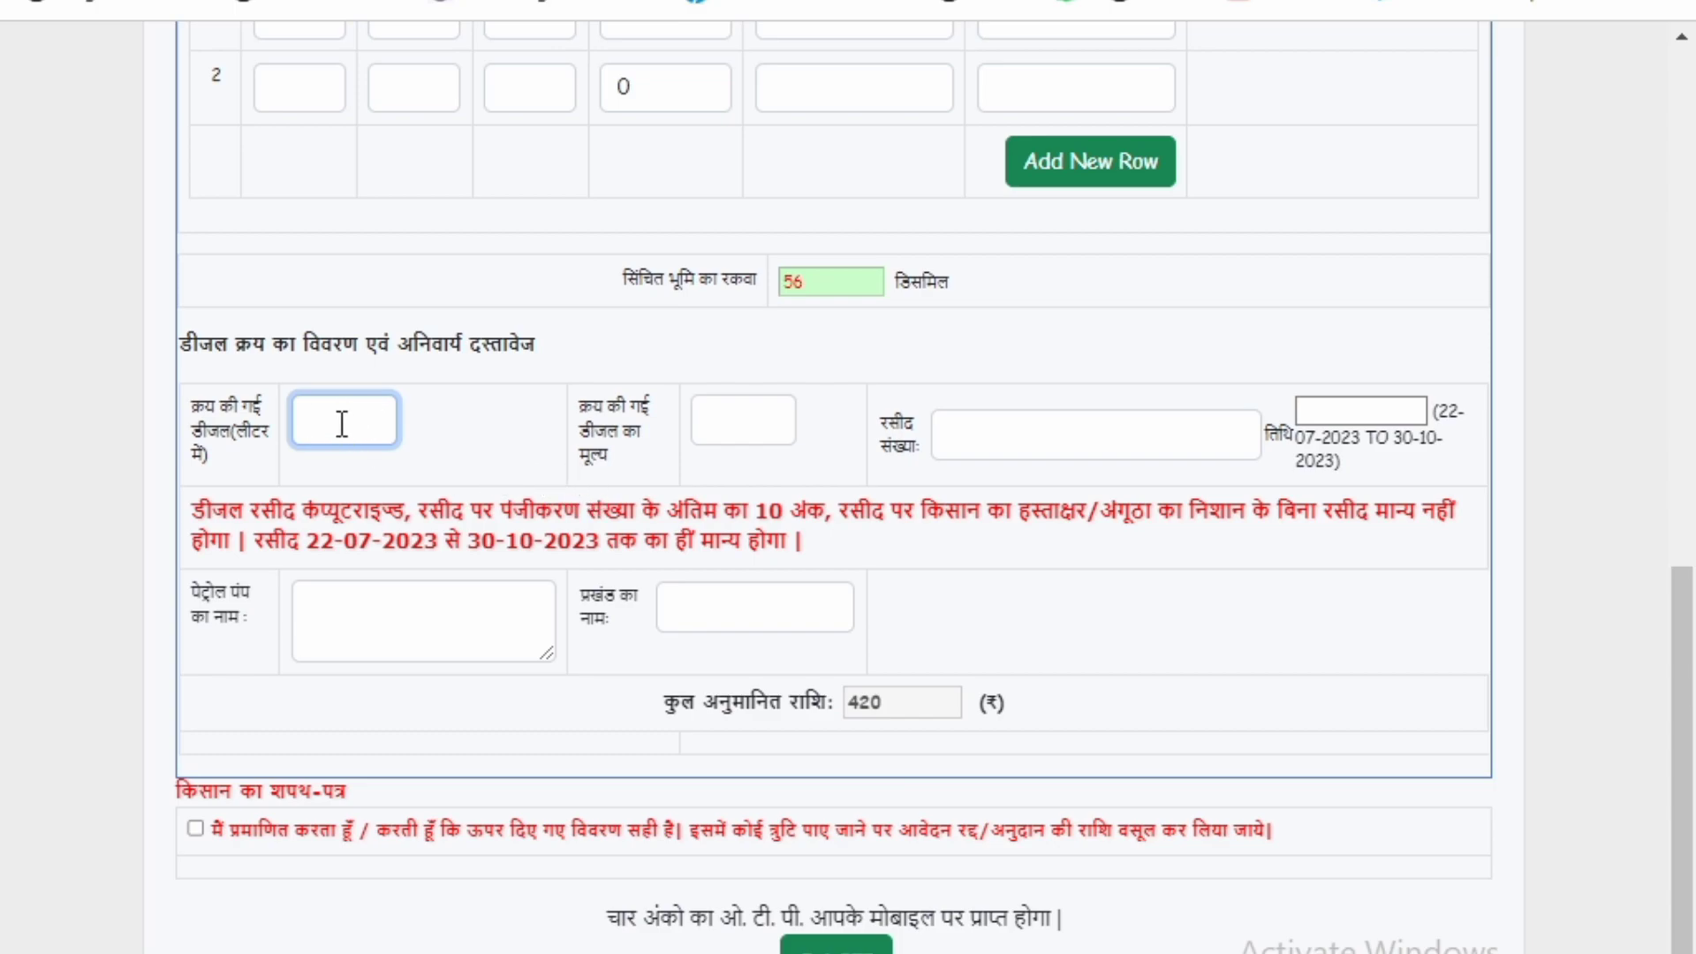
click(739, 420)
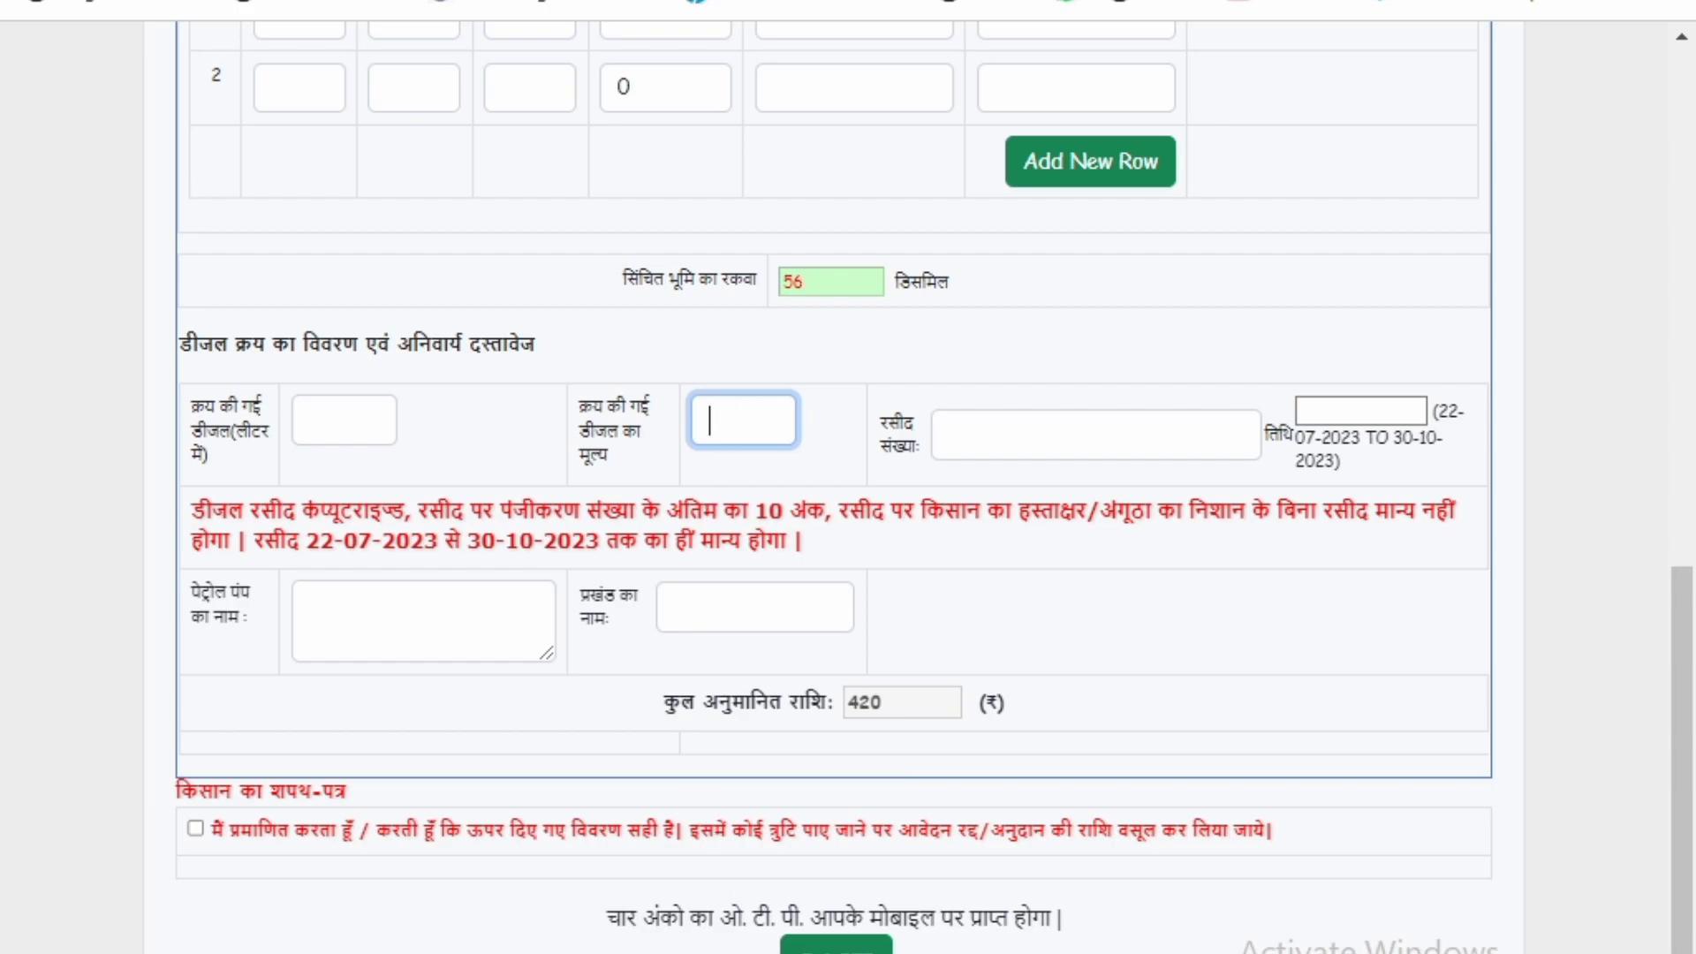
key(alt+Tab)
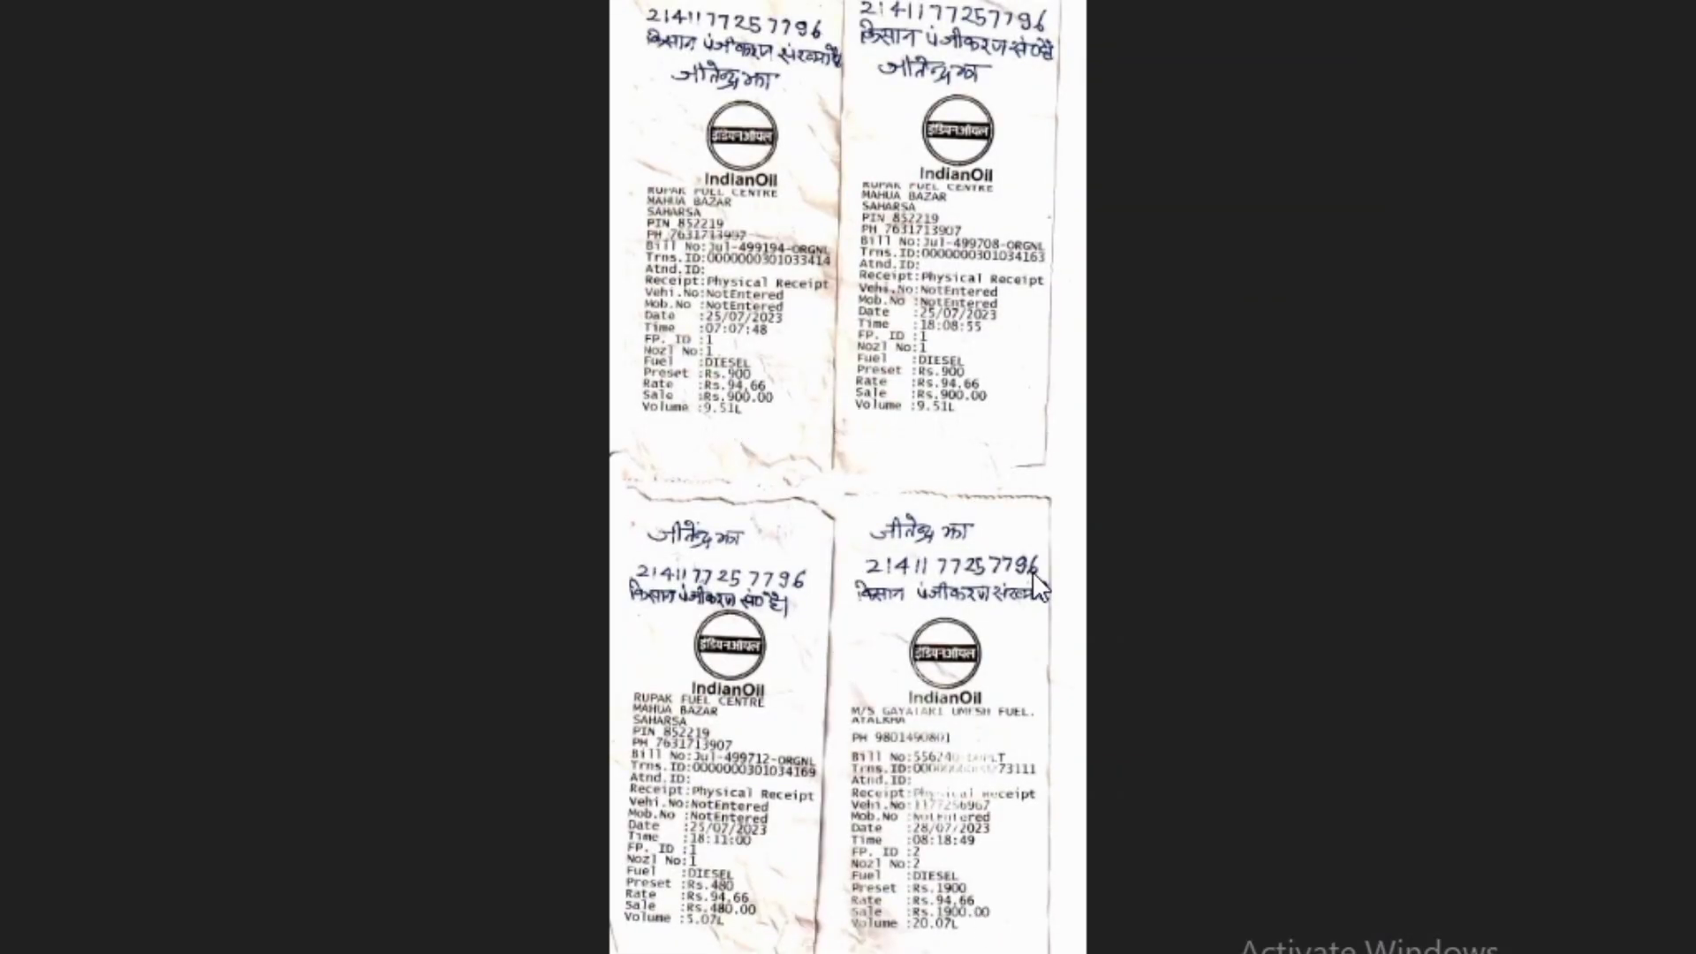
key(alt+Tab)
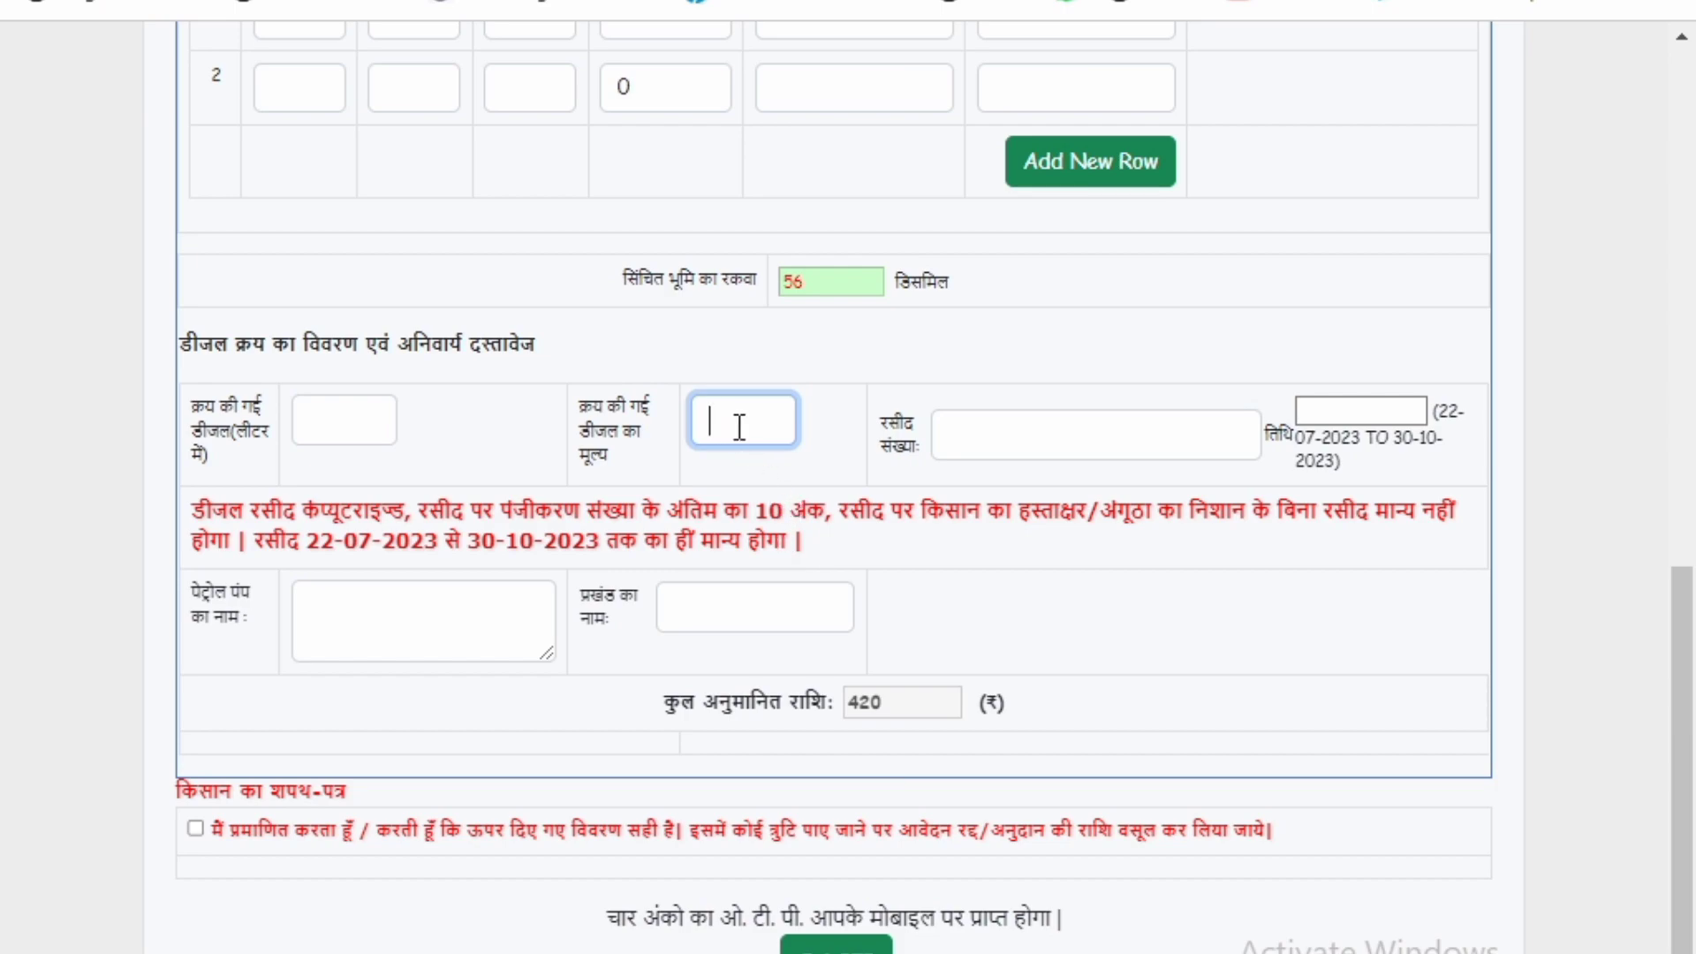
click(1031, 442)
key(alt+Tab)
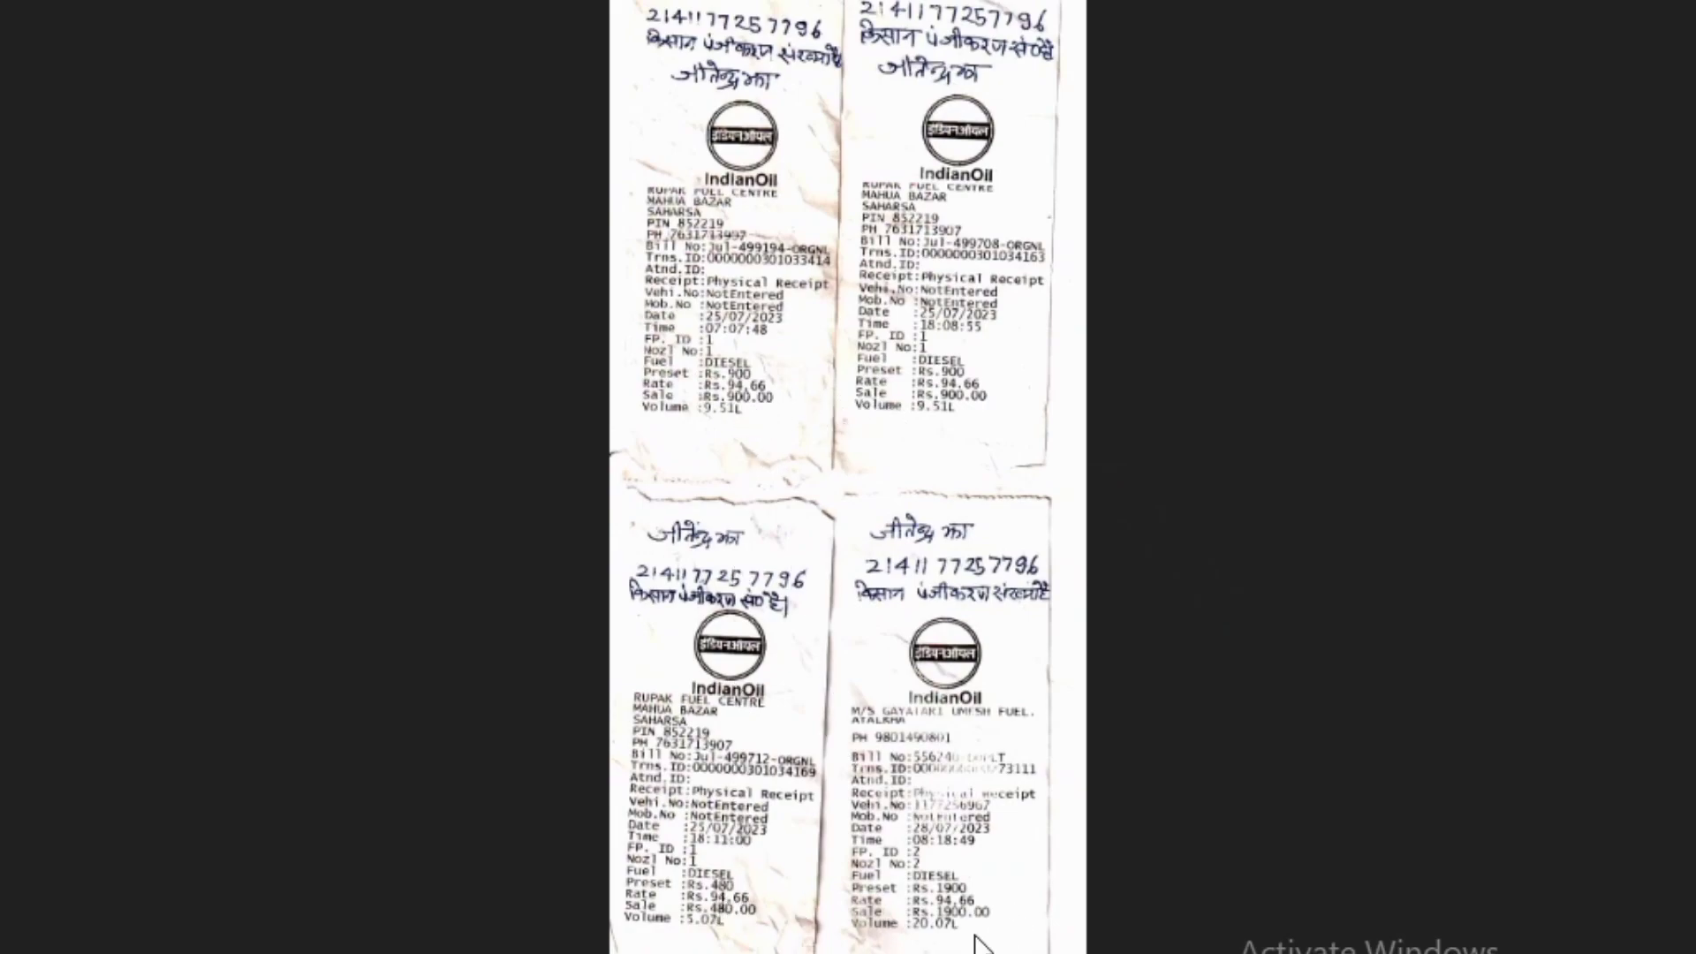
scroll(958, 910, up, 2)
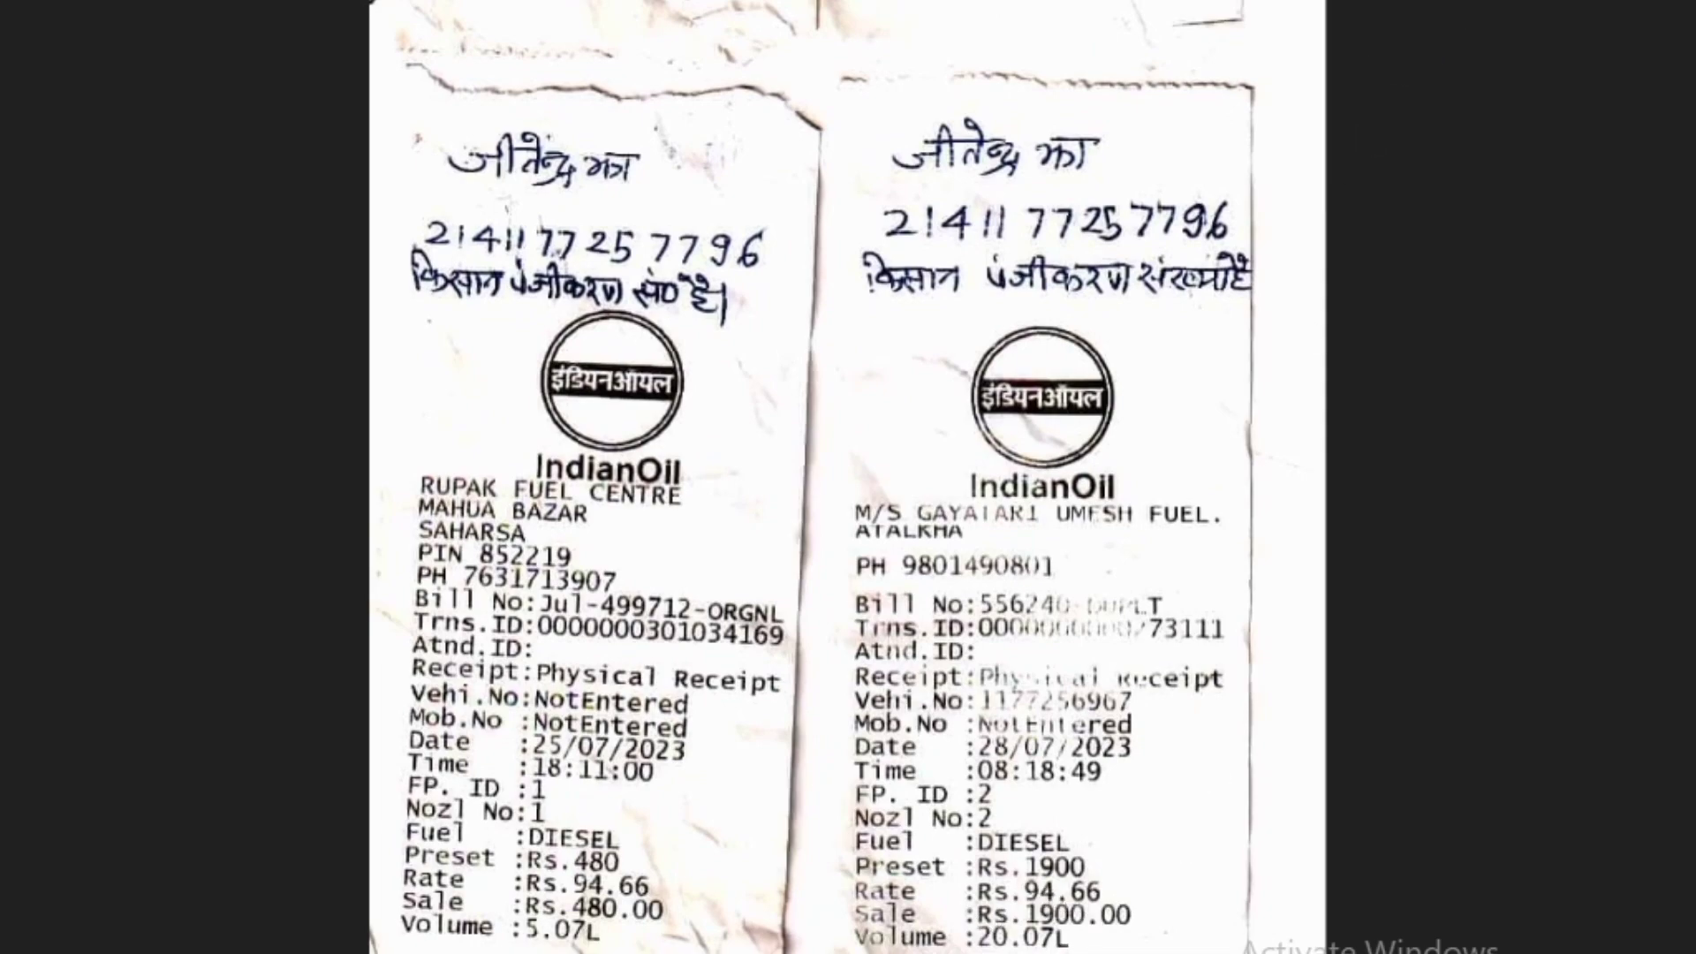
key(alt+F4)
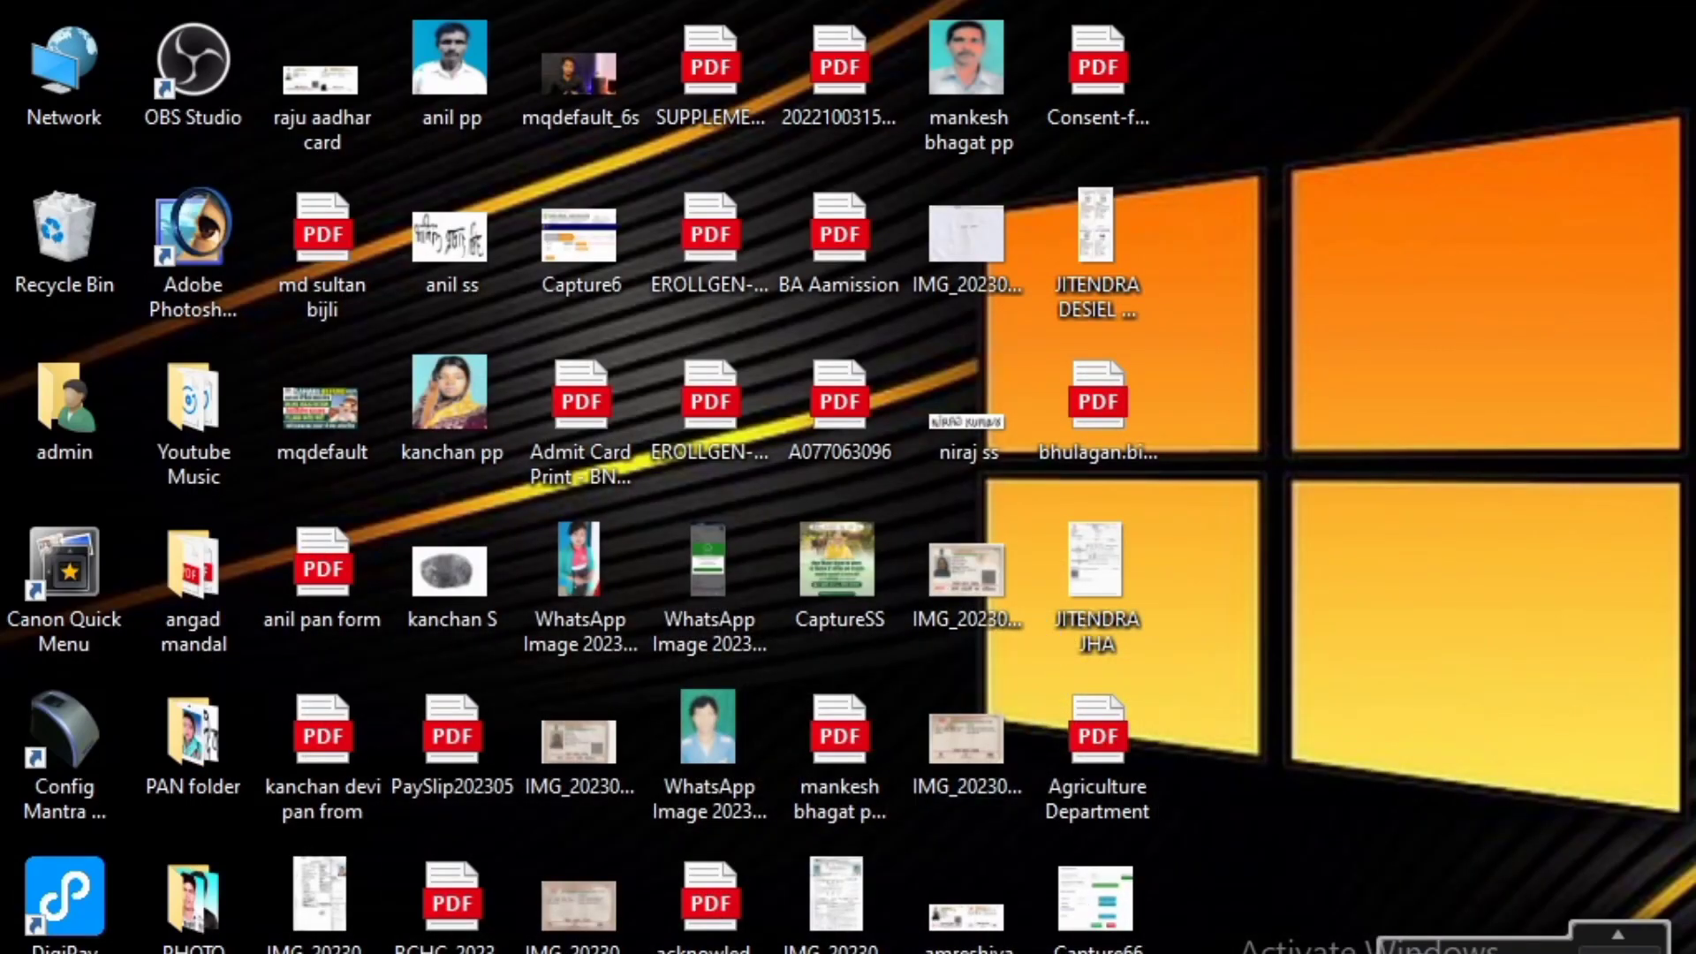
key(alt+Tab)
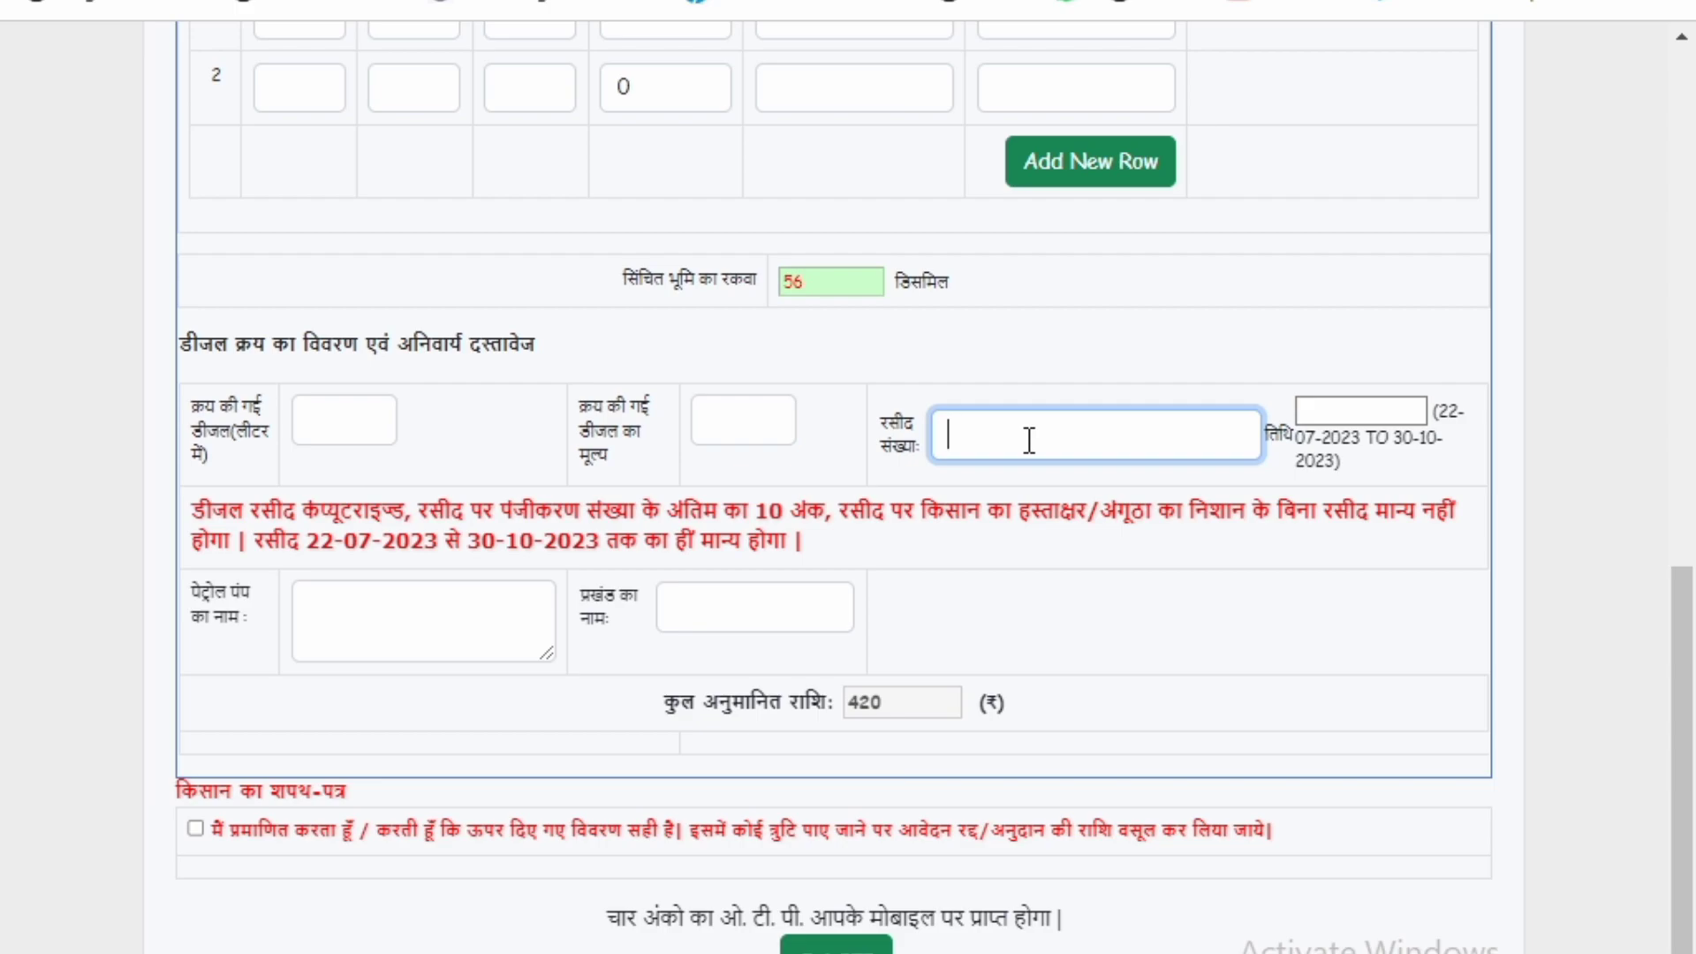
Set the diesel purchase date to 27-Jun-2023 alongside the receipt details
click(1384, 410)
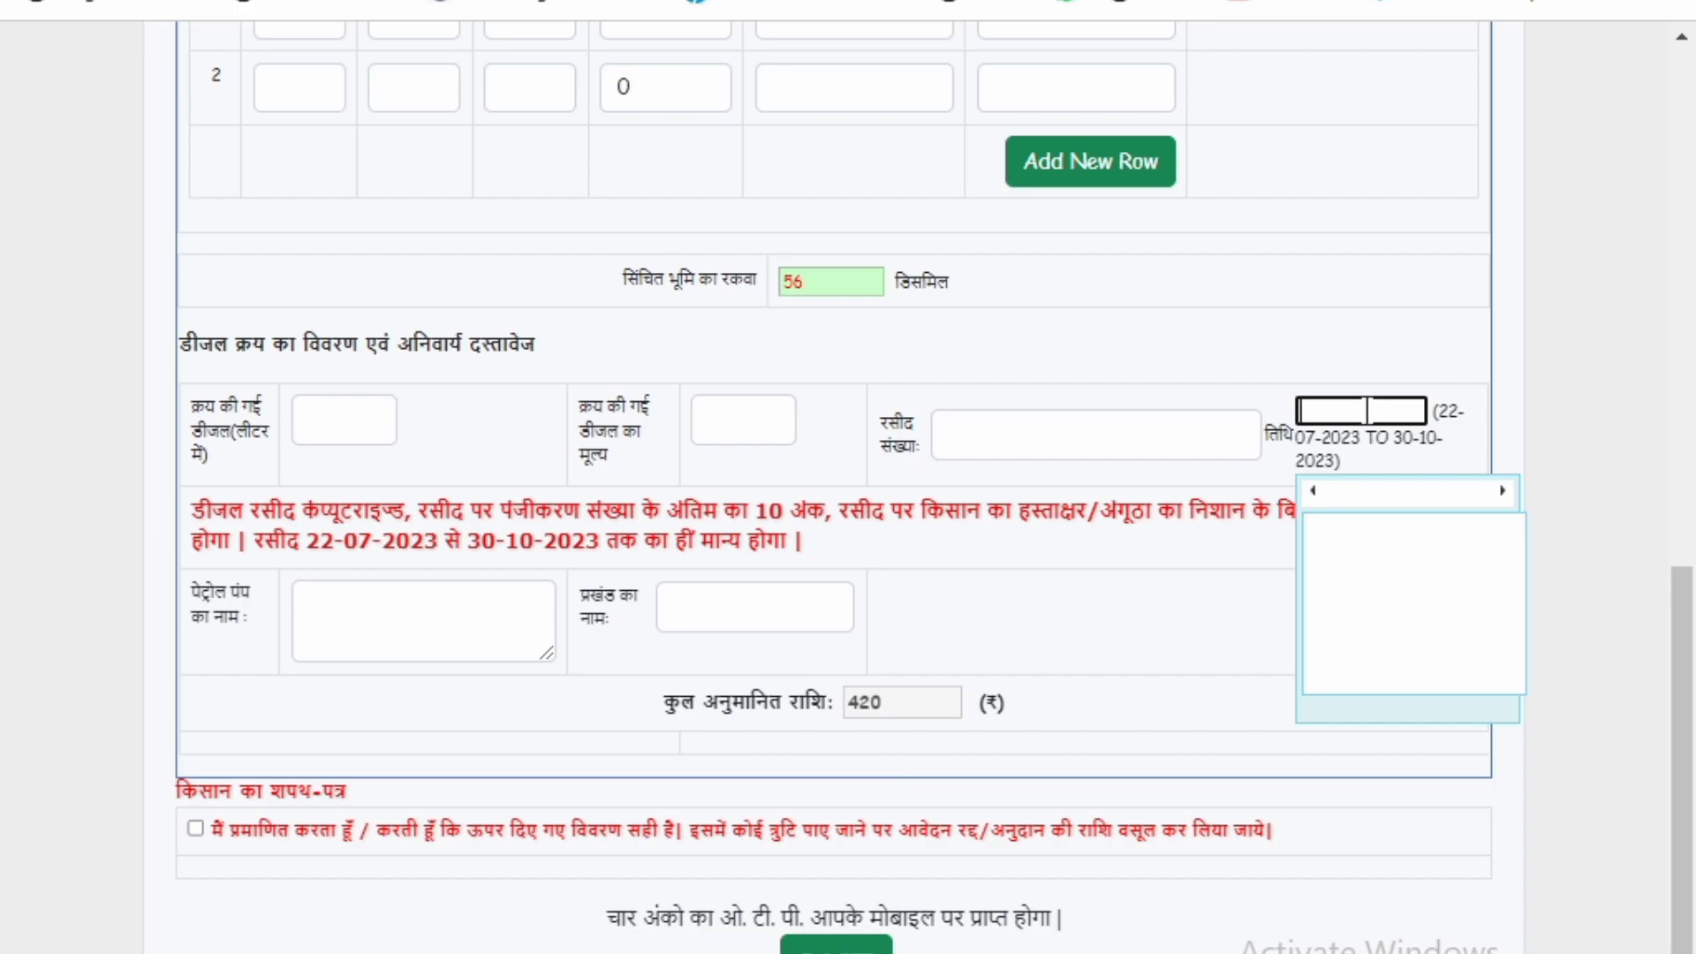
click(1118, 435)
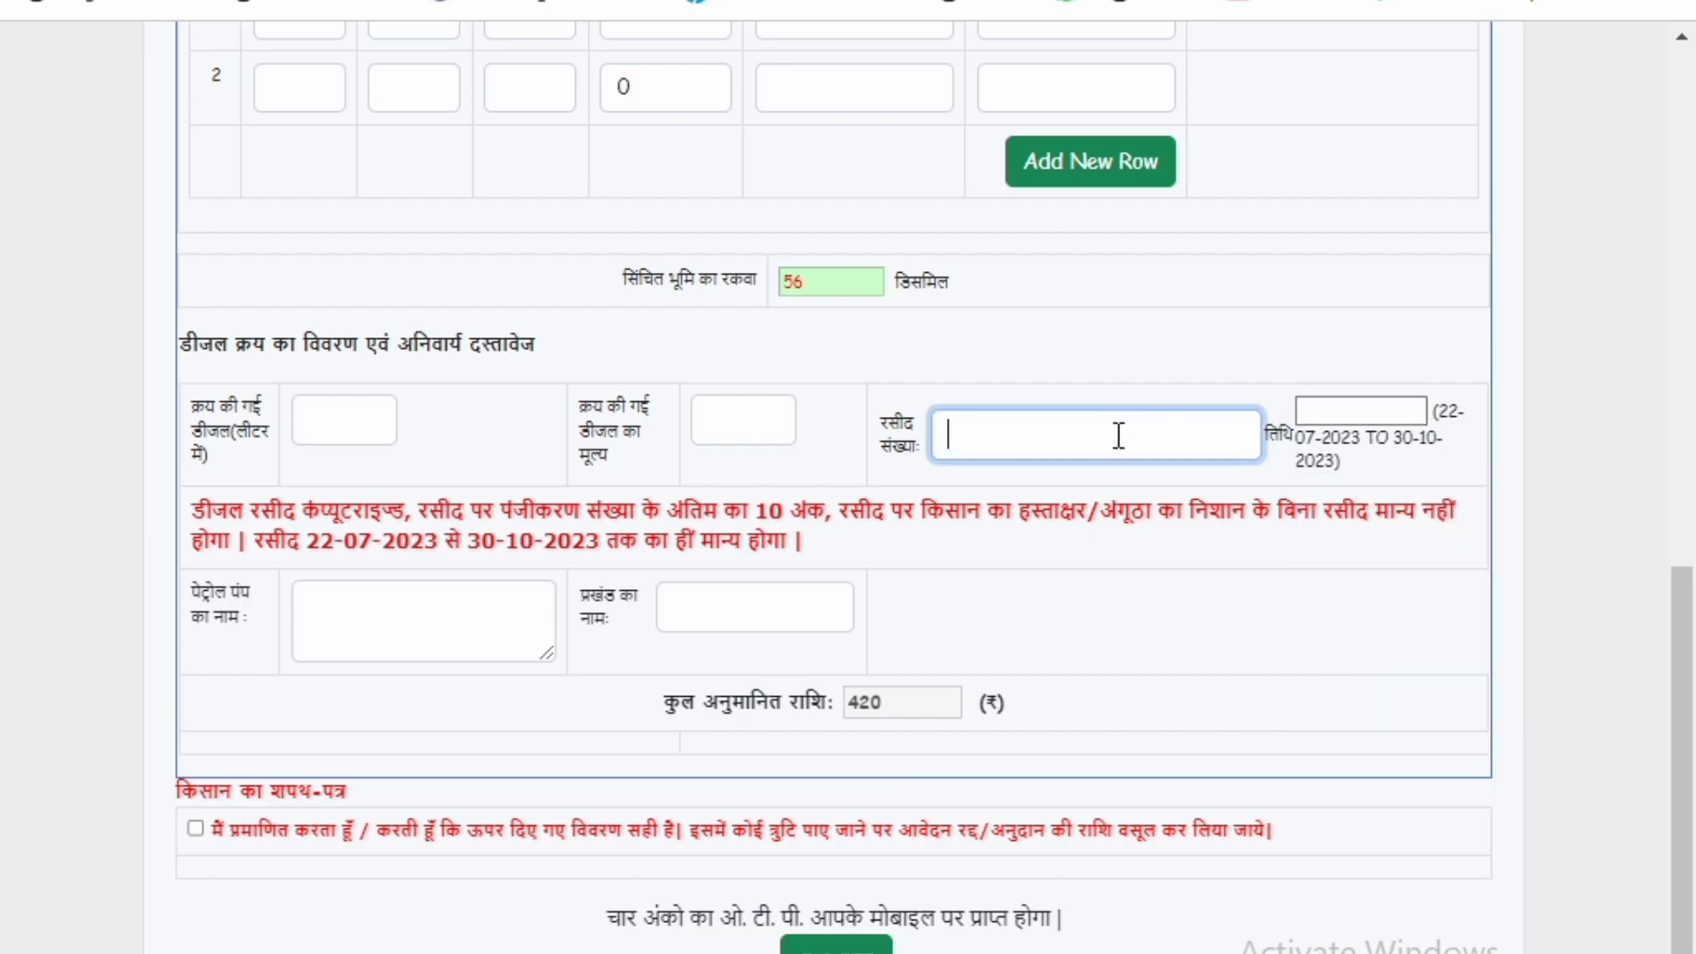
scroll(385, 451, down, 2)
click(385, 451)
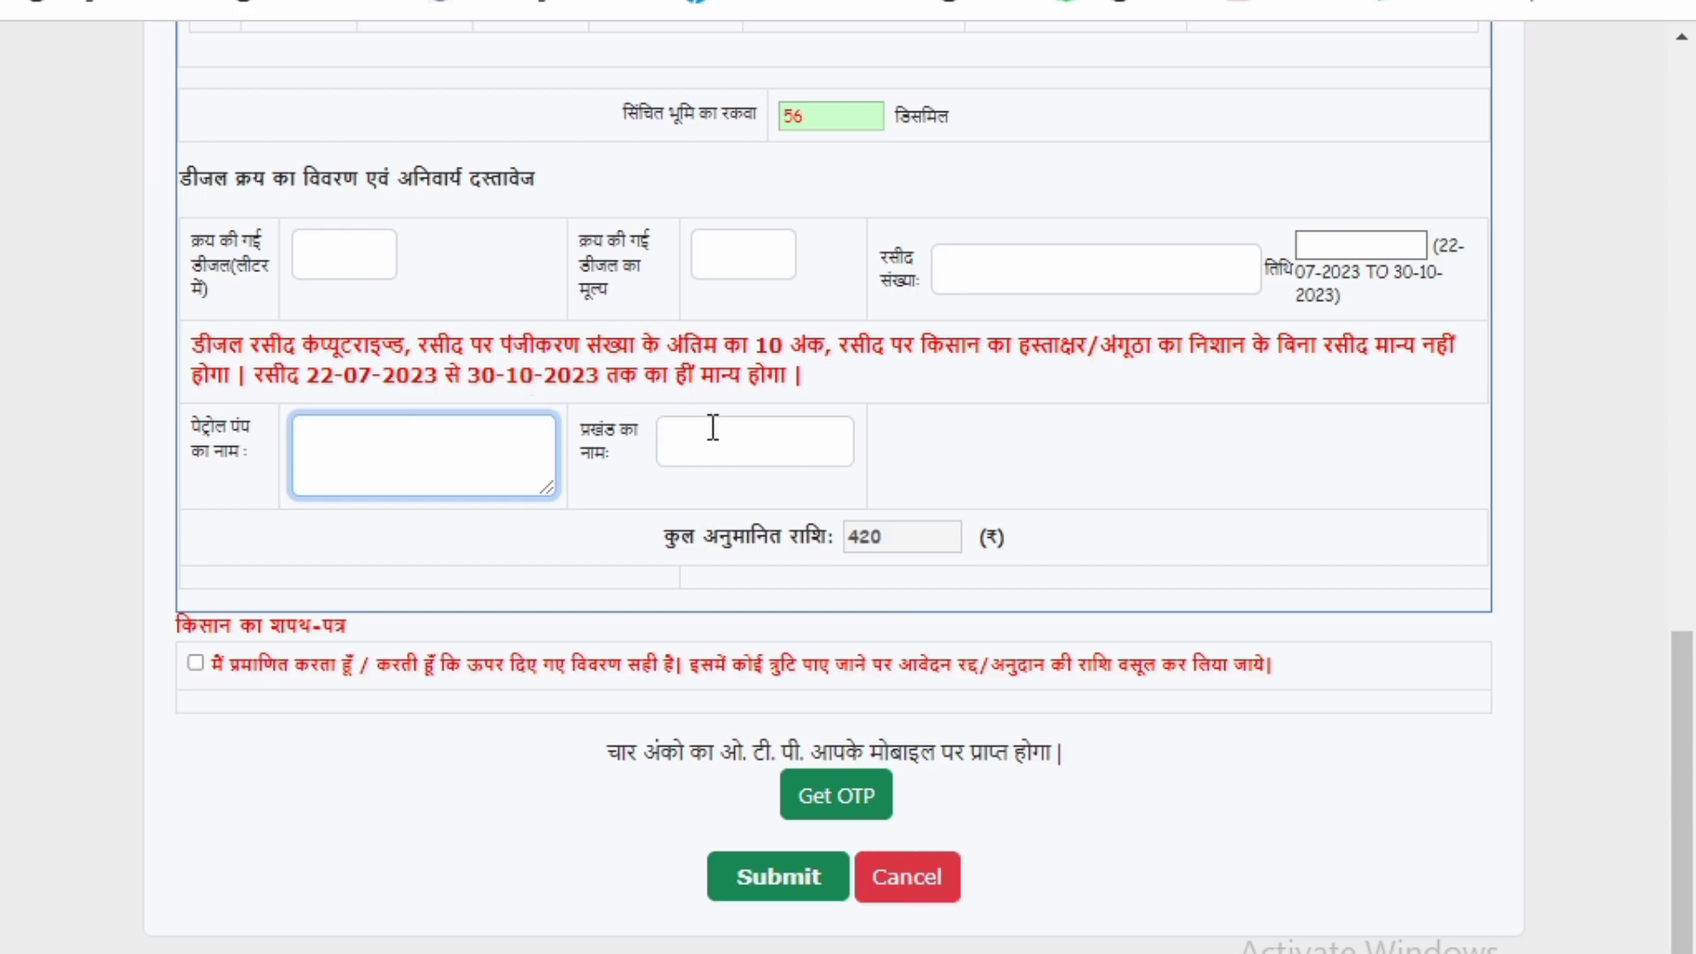
Enter khata number 30 in land row 2
scroll(1148, 608, up, 4)
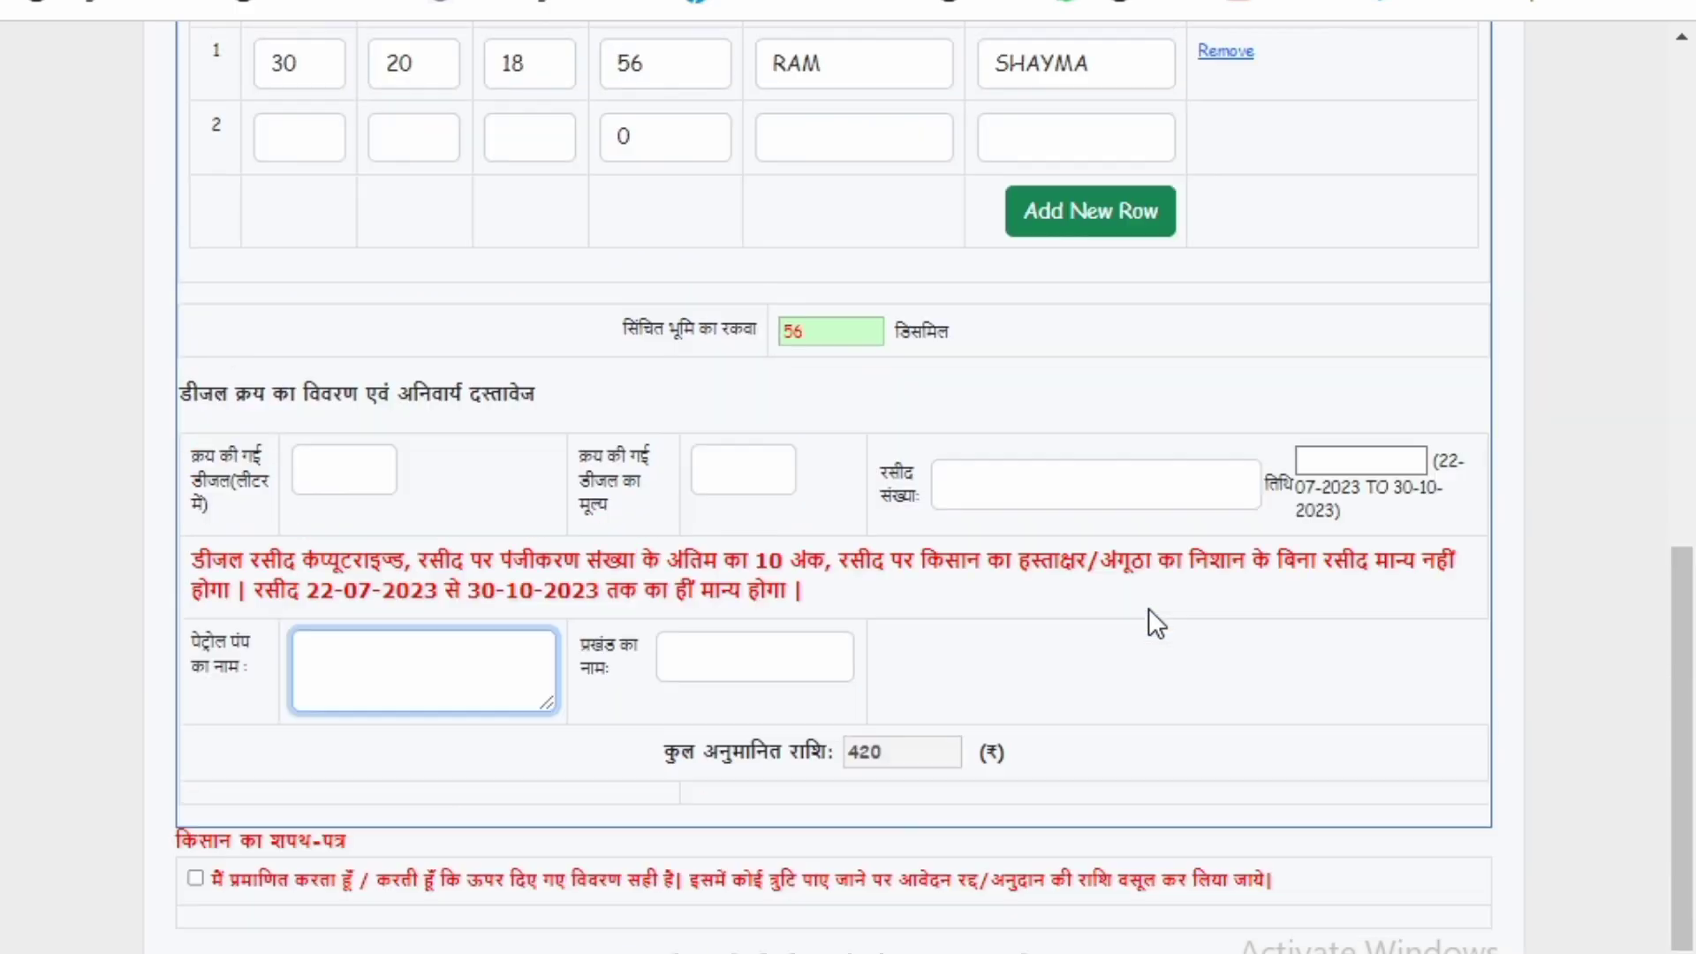
click(313, 254)
text(30)
click(413, 262)
Enter khesra 20 for row 2, petrol pump SONBARESAA, block SONBARSA, and tick the declaration
text(2023)
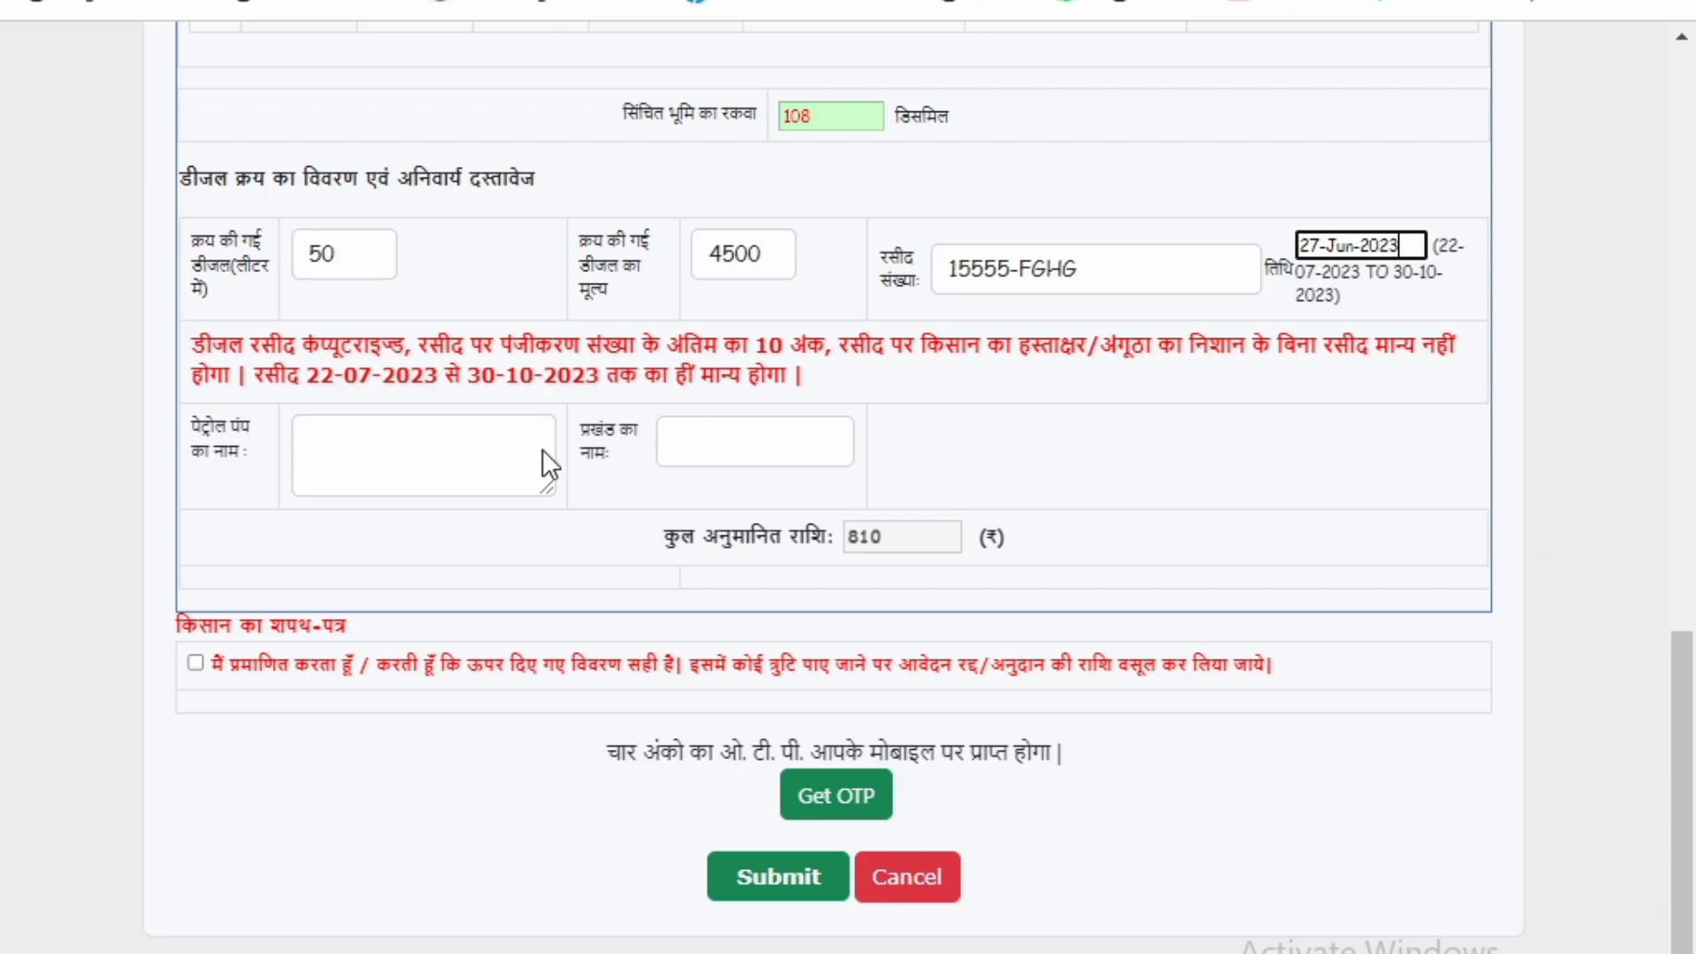
click(485, 466)
text(SONBARESAA)
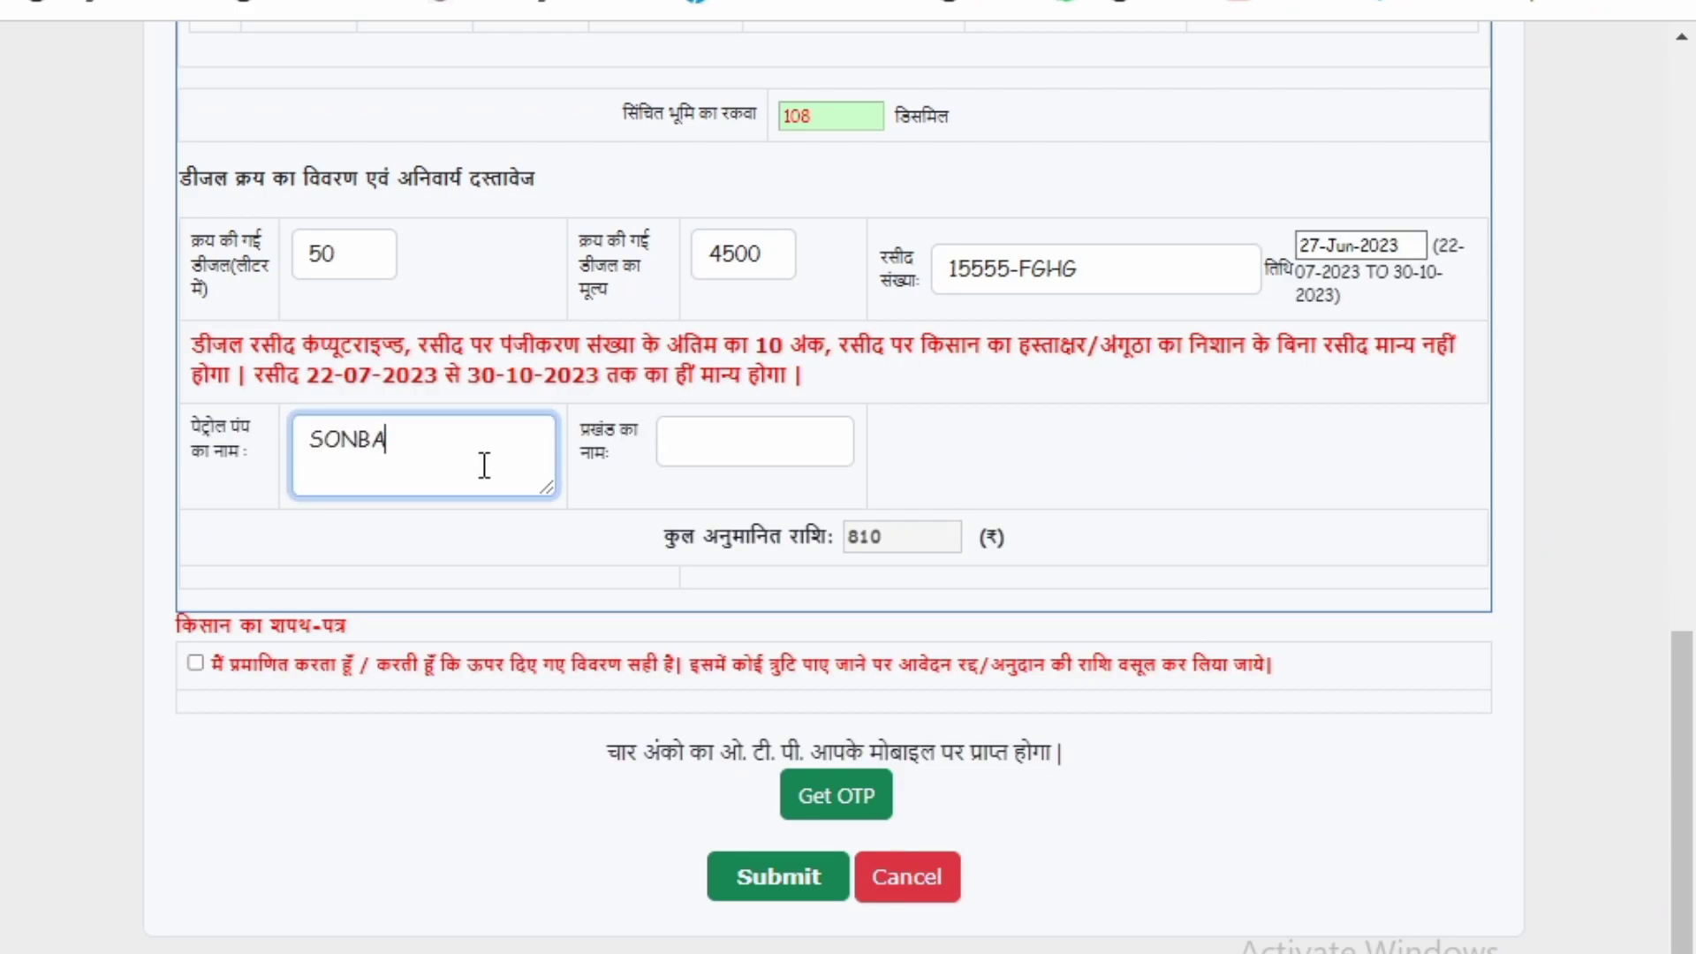
click(705, 446)
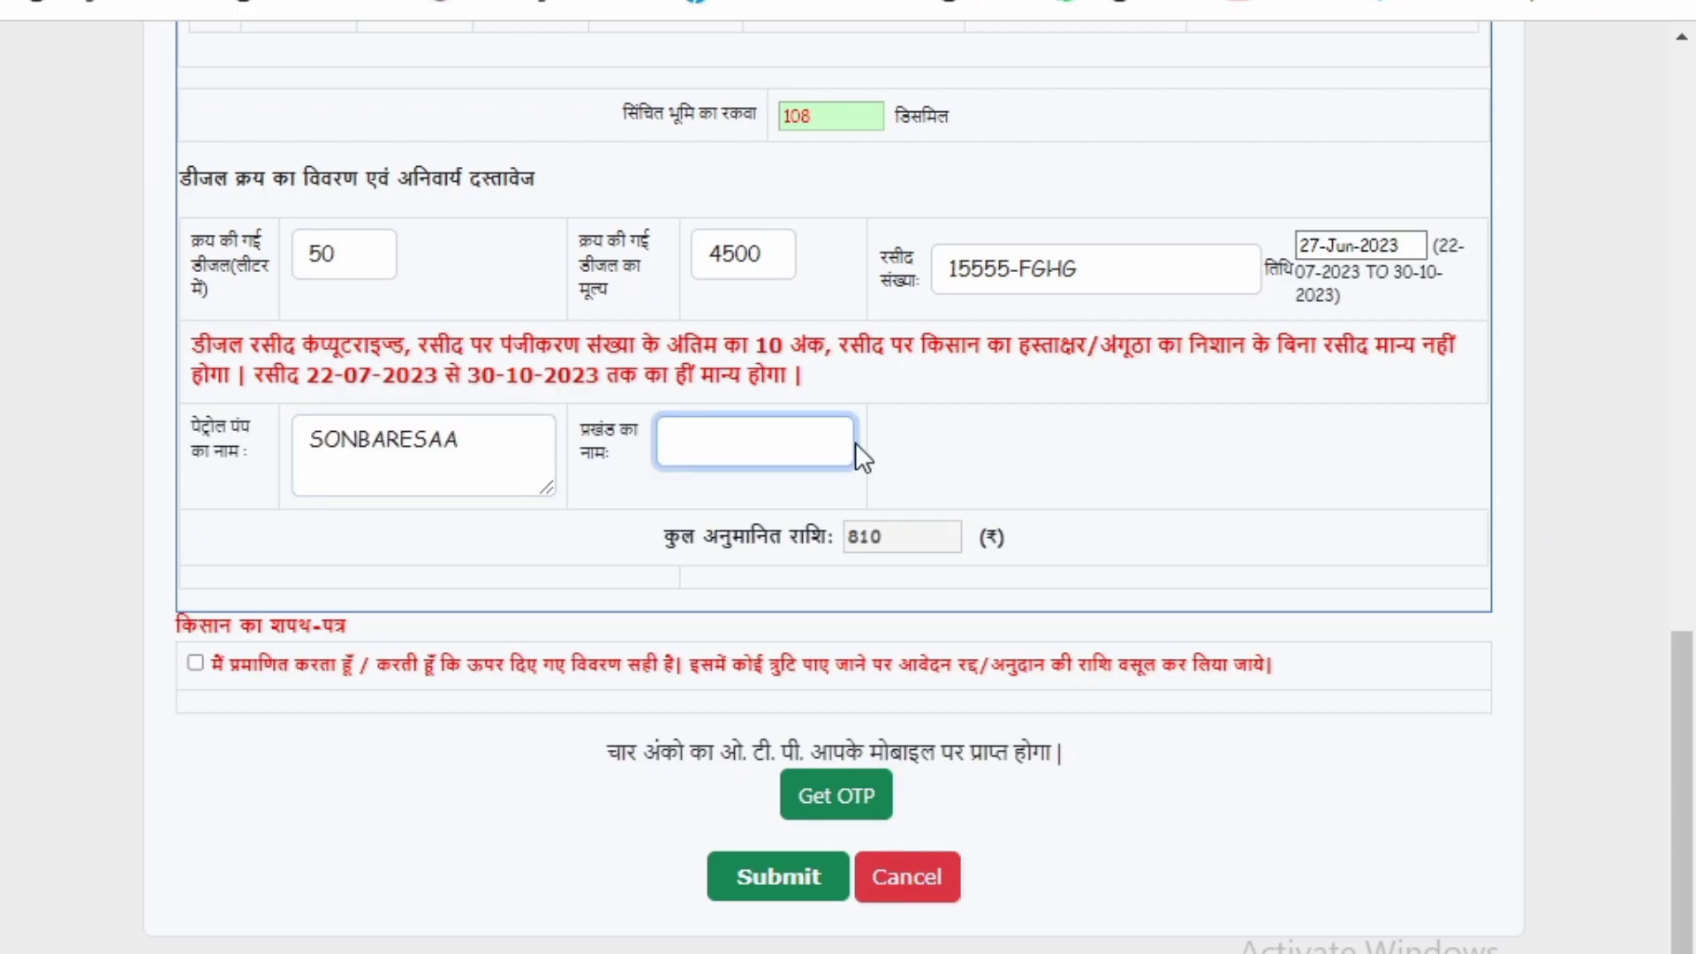
text(SONBARSA)
click(1140, 511)
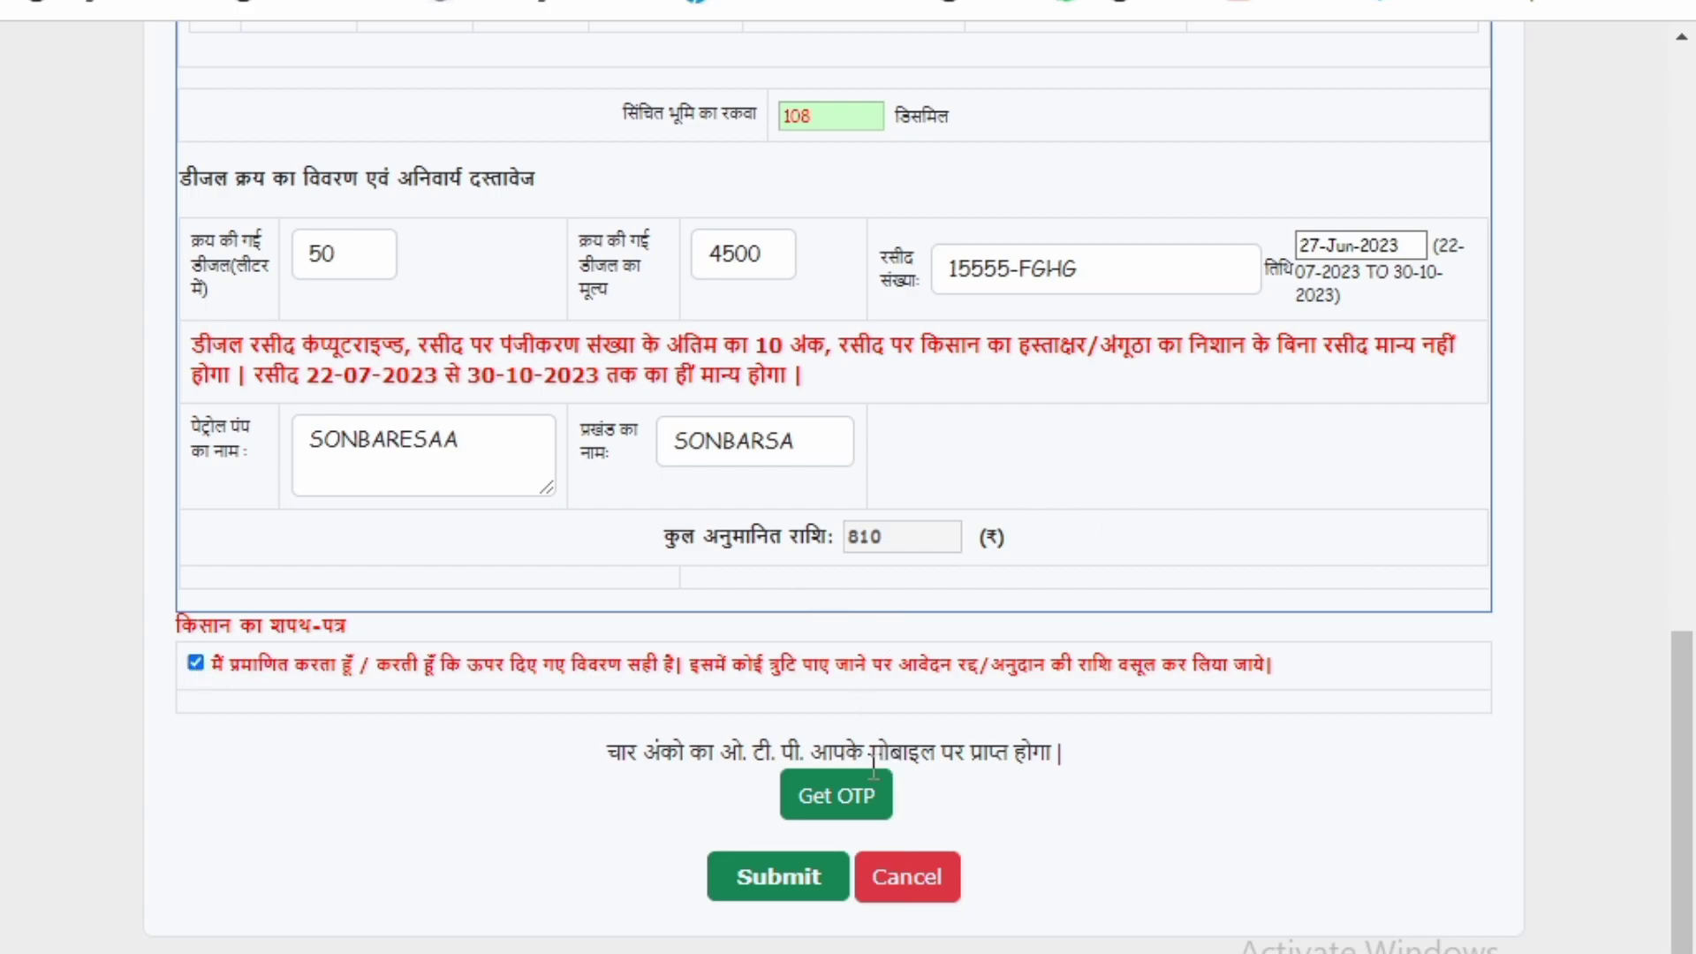
Request the mobile OTP, enter the received code and validate it to apply
click(829, 798)
click(792, 795)
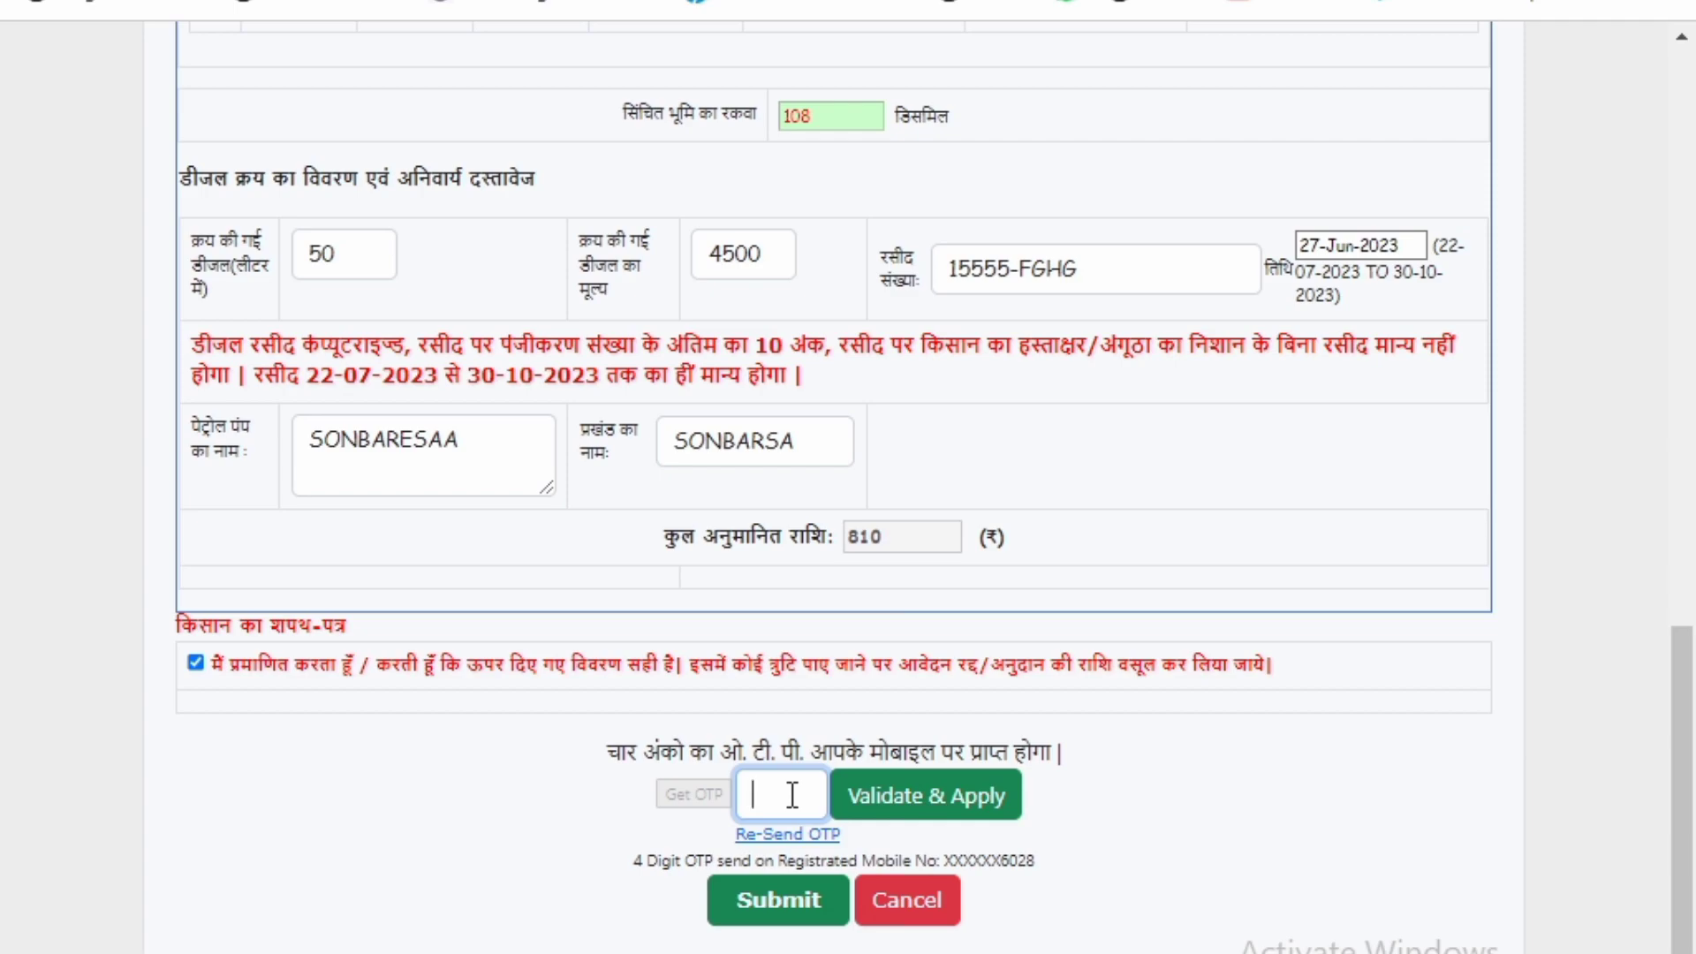
click(952, 797)
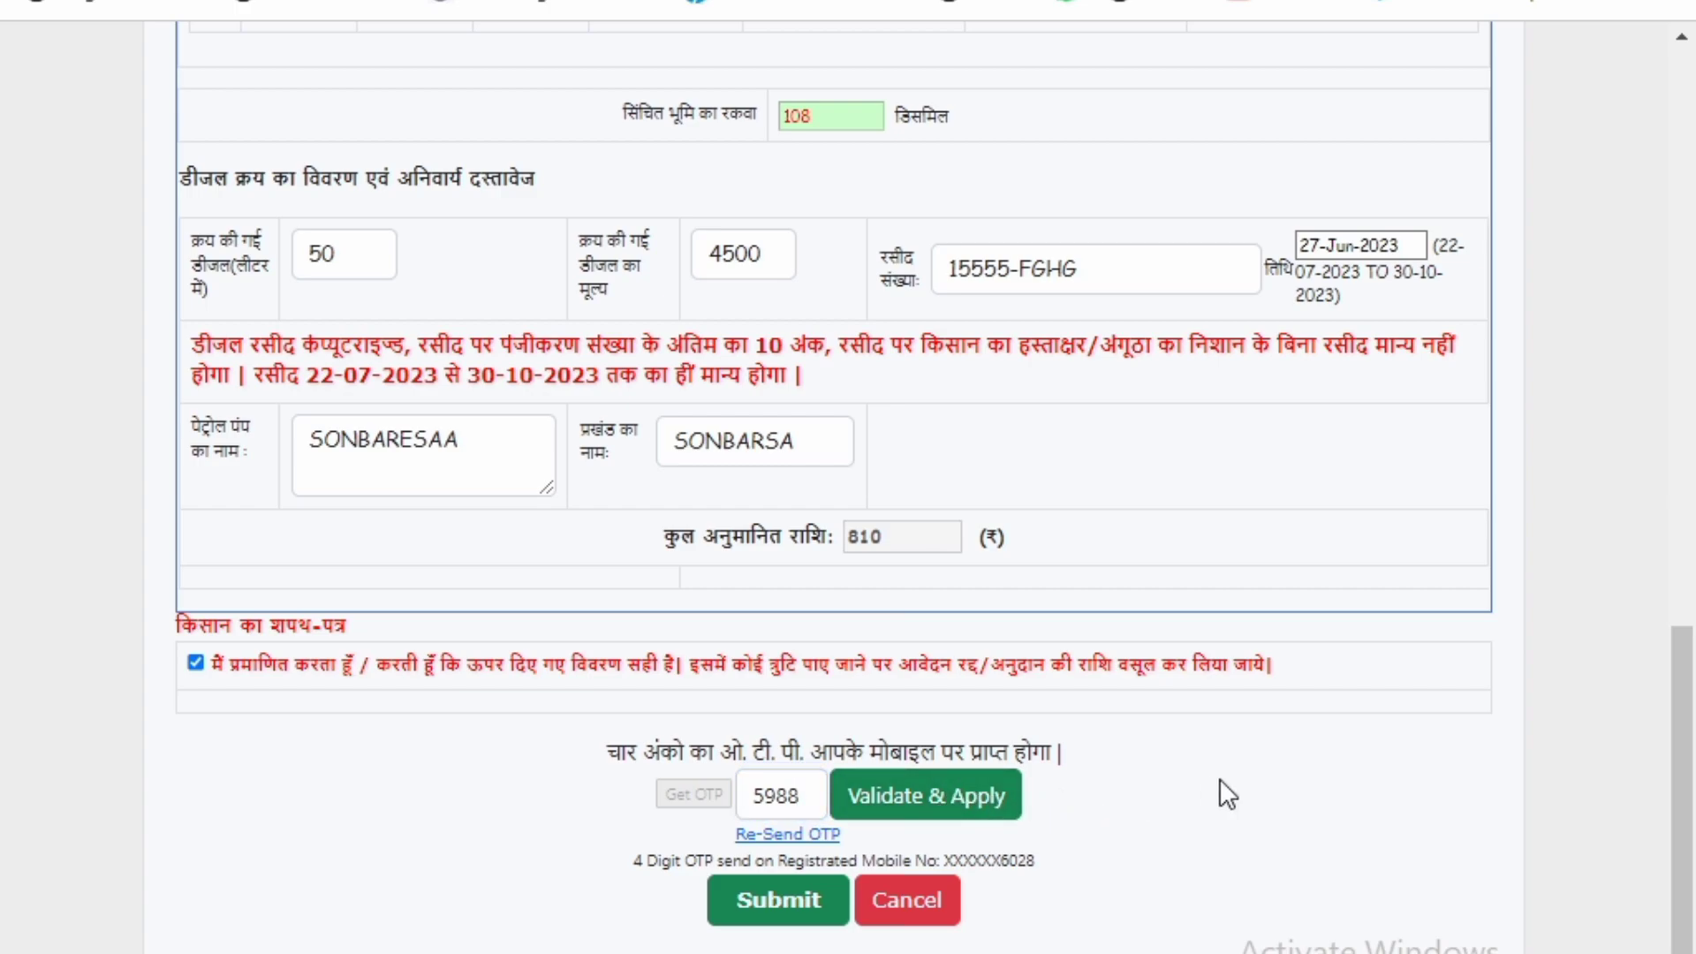
scroll(995, 681, down, 3)
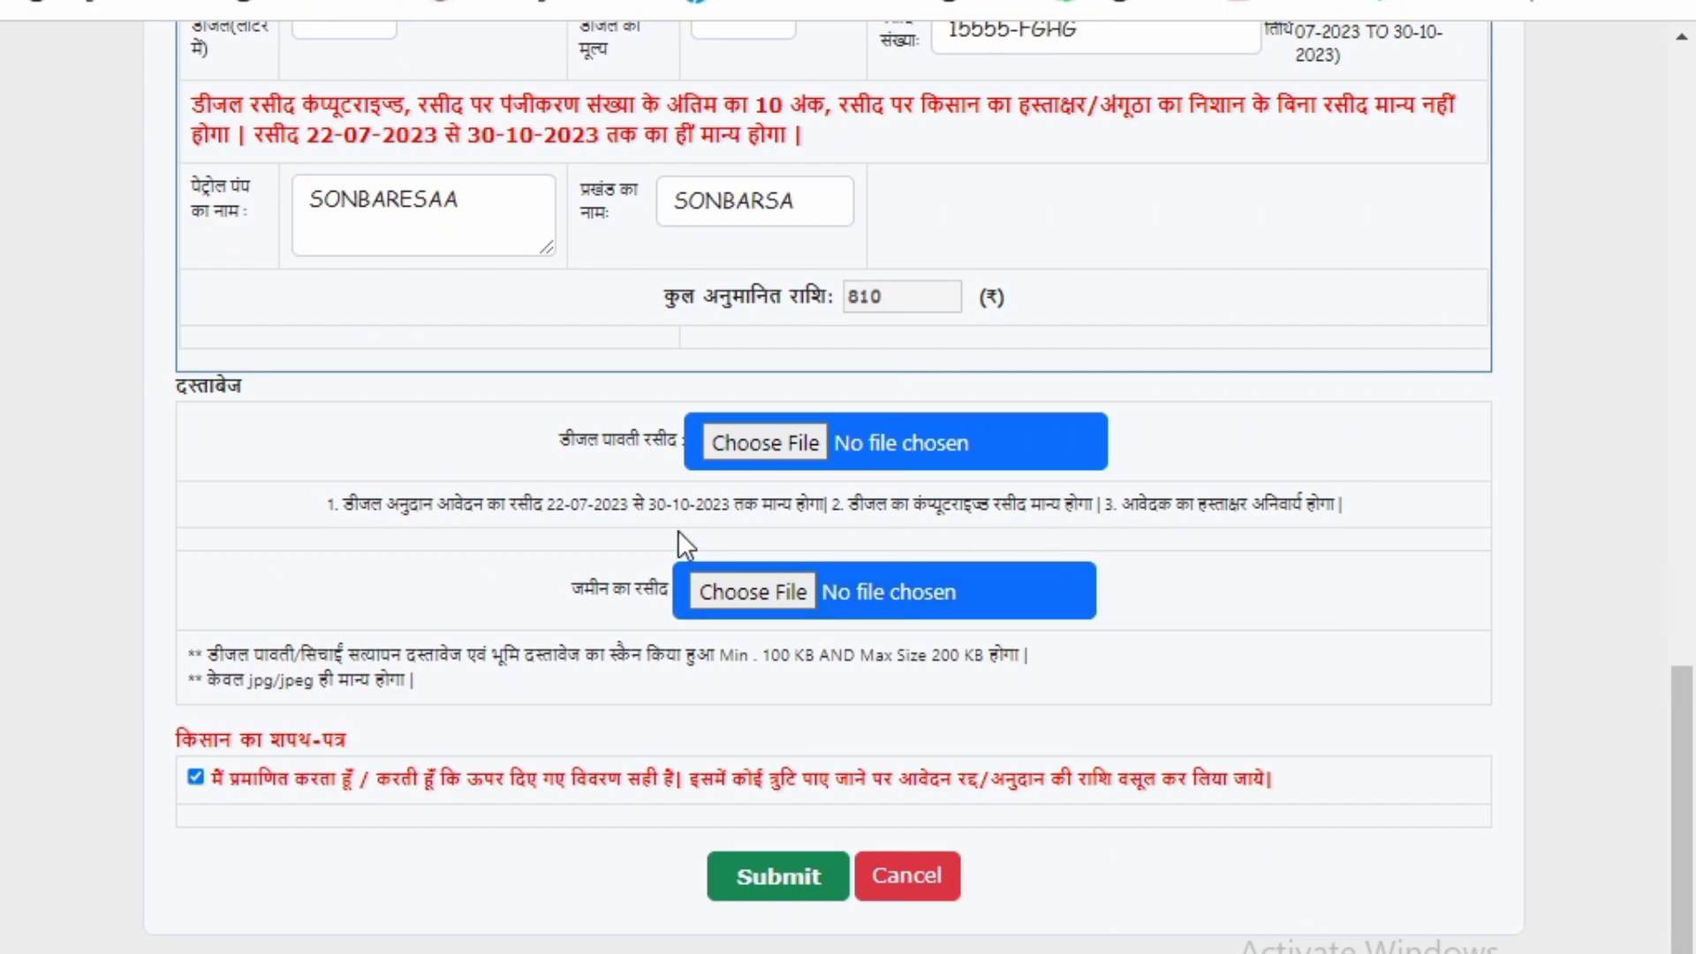
drag(549, 509, 709, 510)
click(709, 510)
key(alt+Tab)
scroll(932, 424, up, 3)
drag(987, 188, 967, 571)
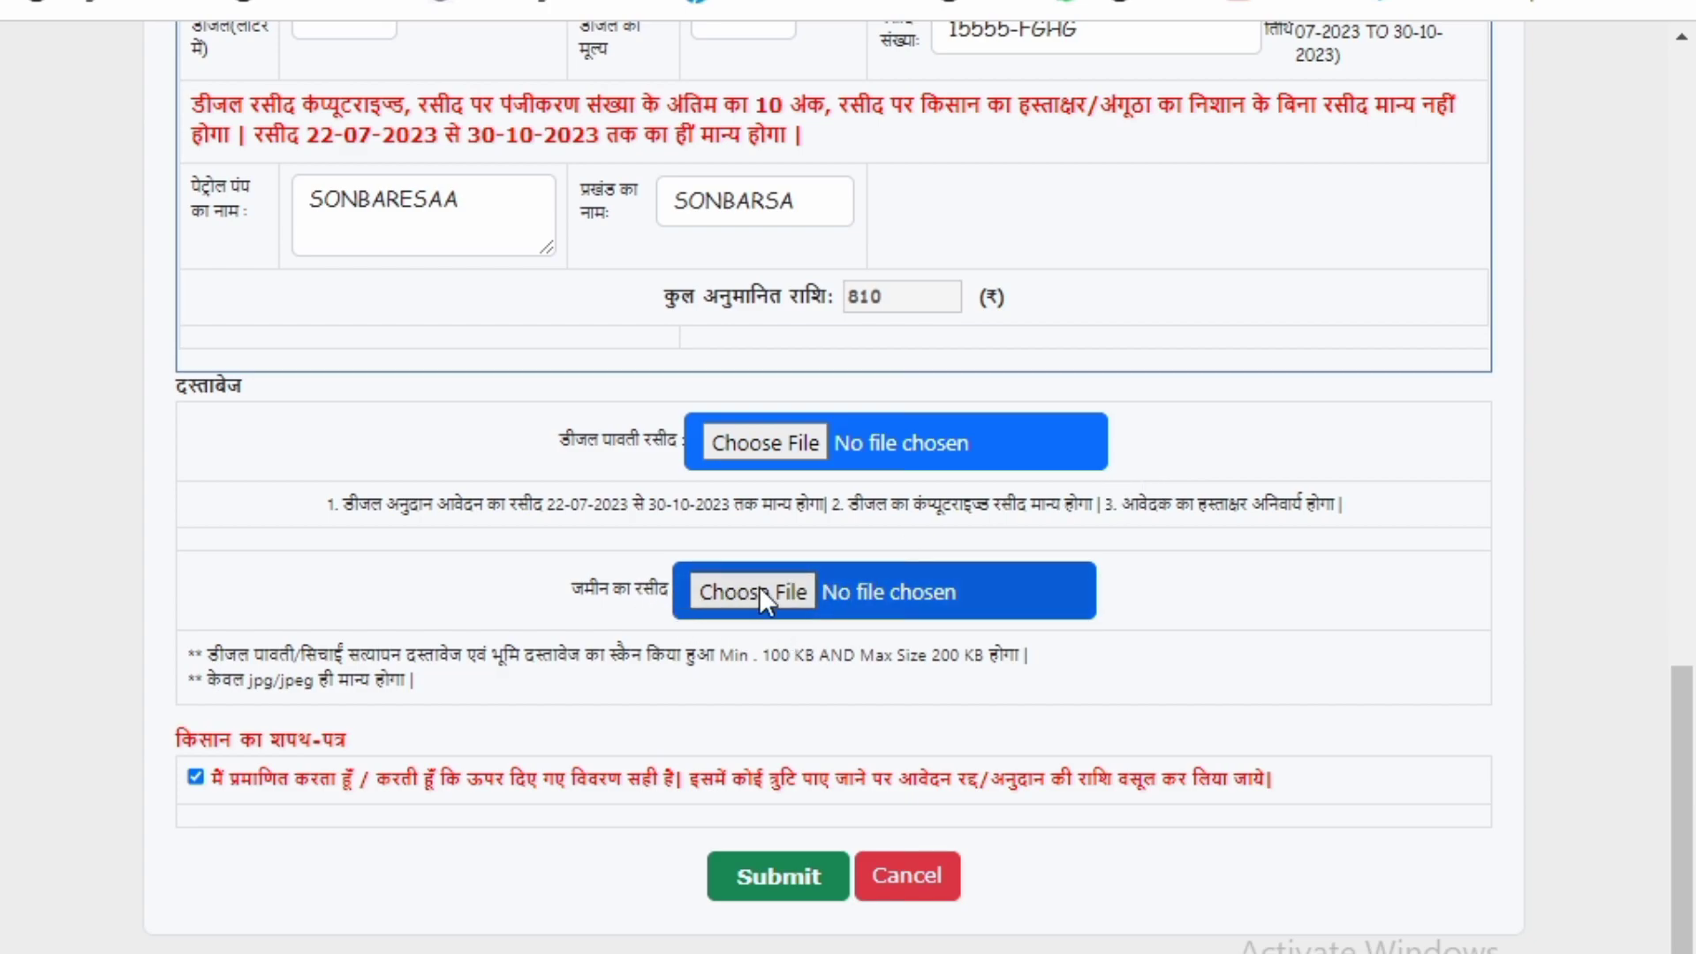
scroll(1166, 539, up, 3)
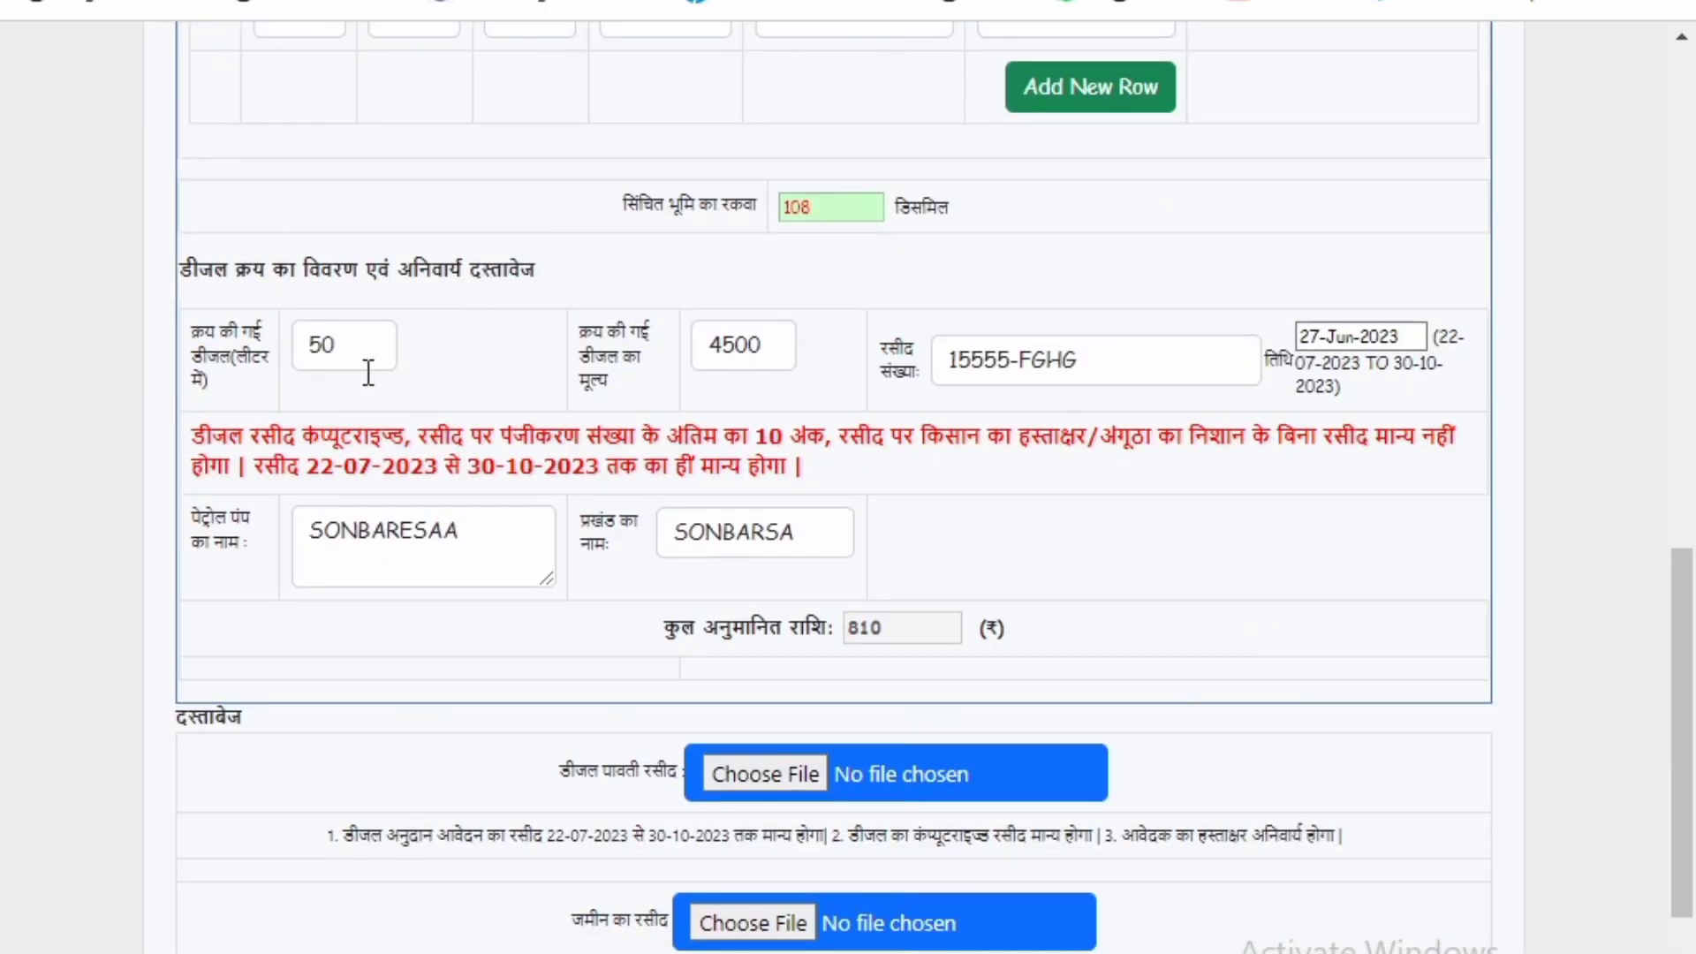
scroll(627, 482, up, 3)
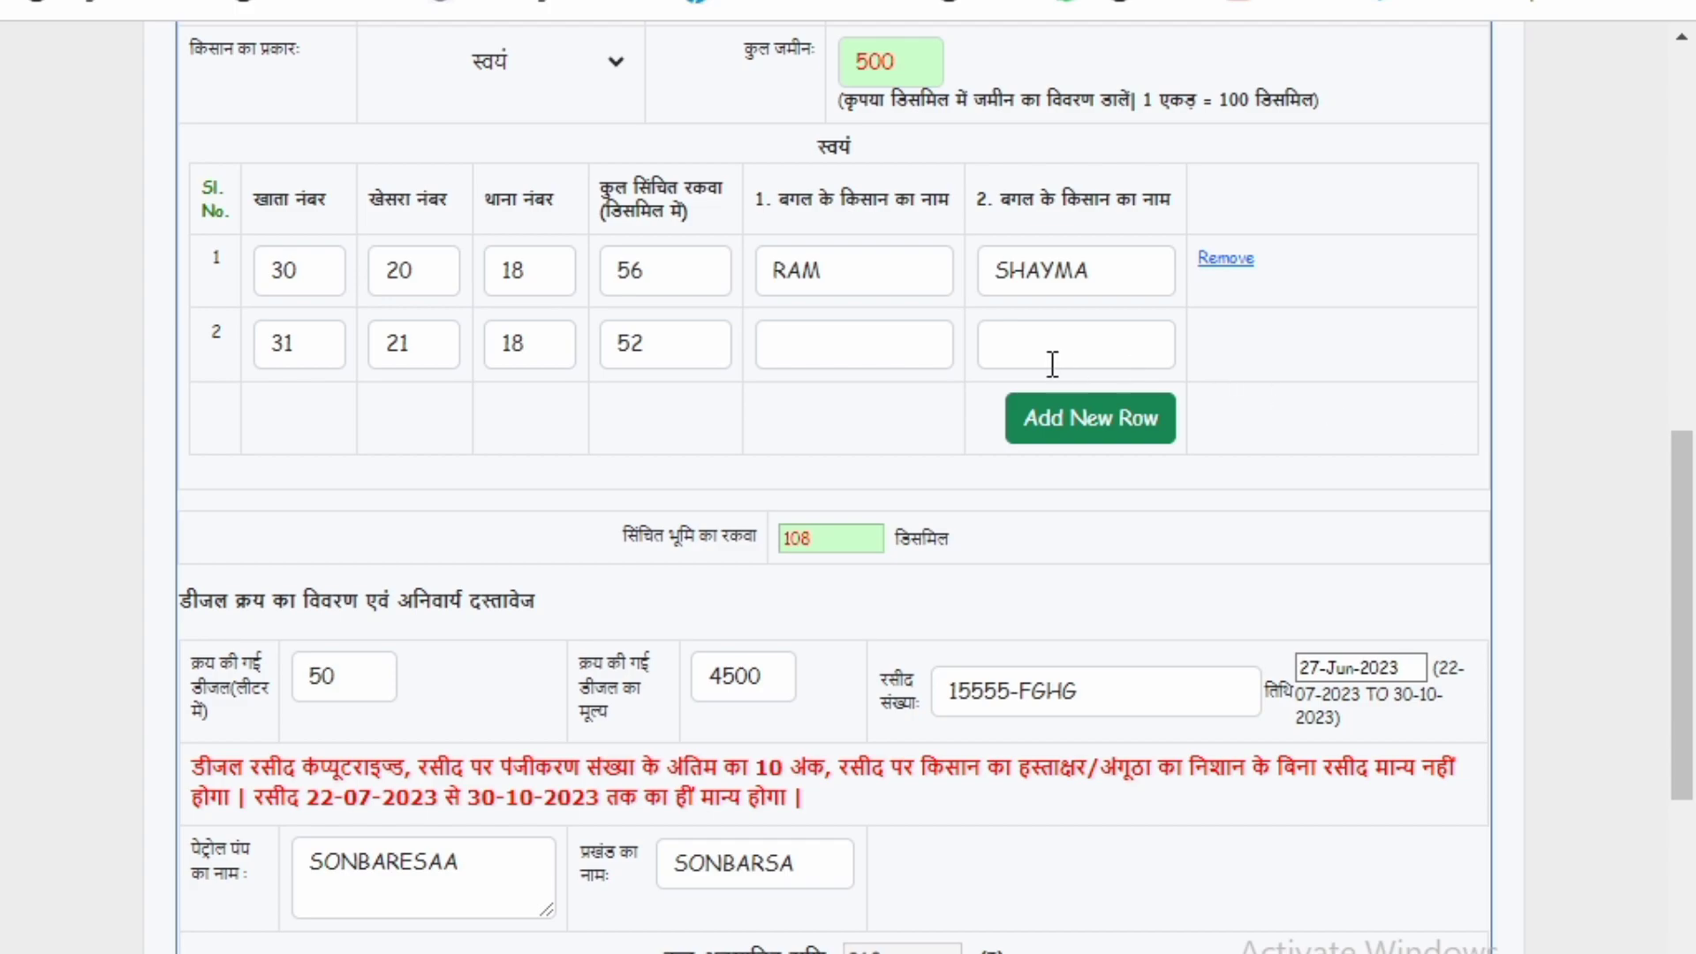
scroll(1357, 364, down, 4)
scroll(1216, 411, down, 3)
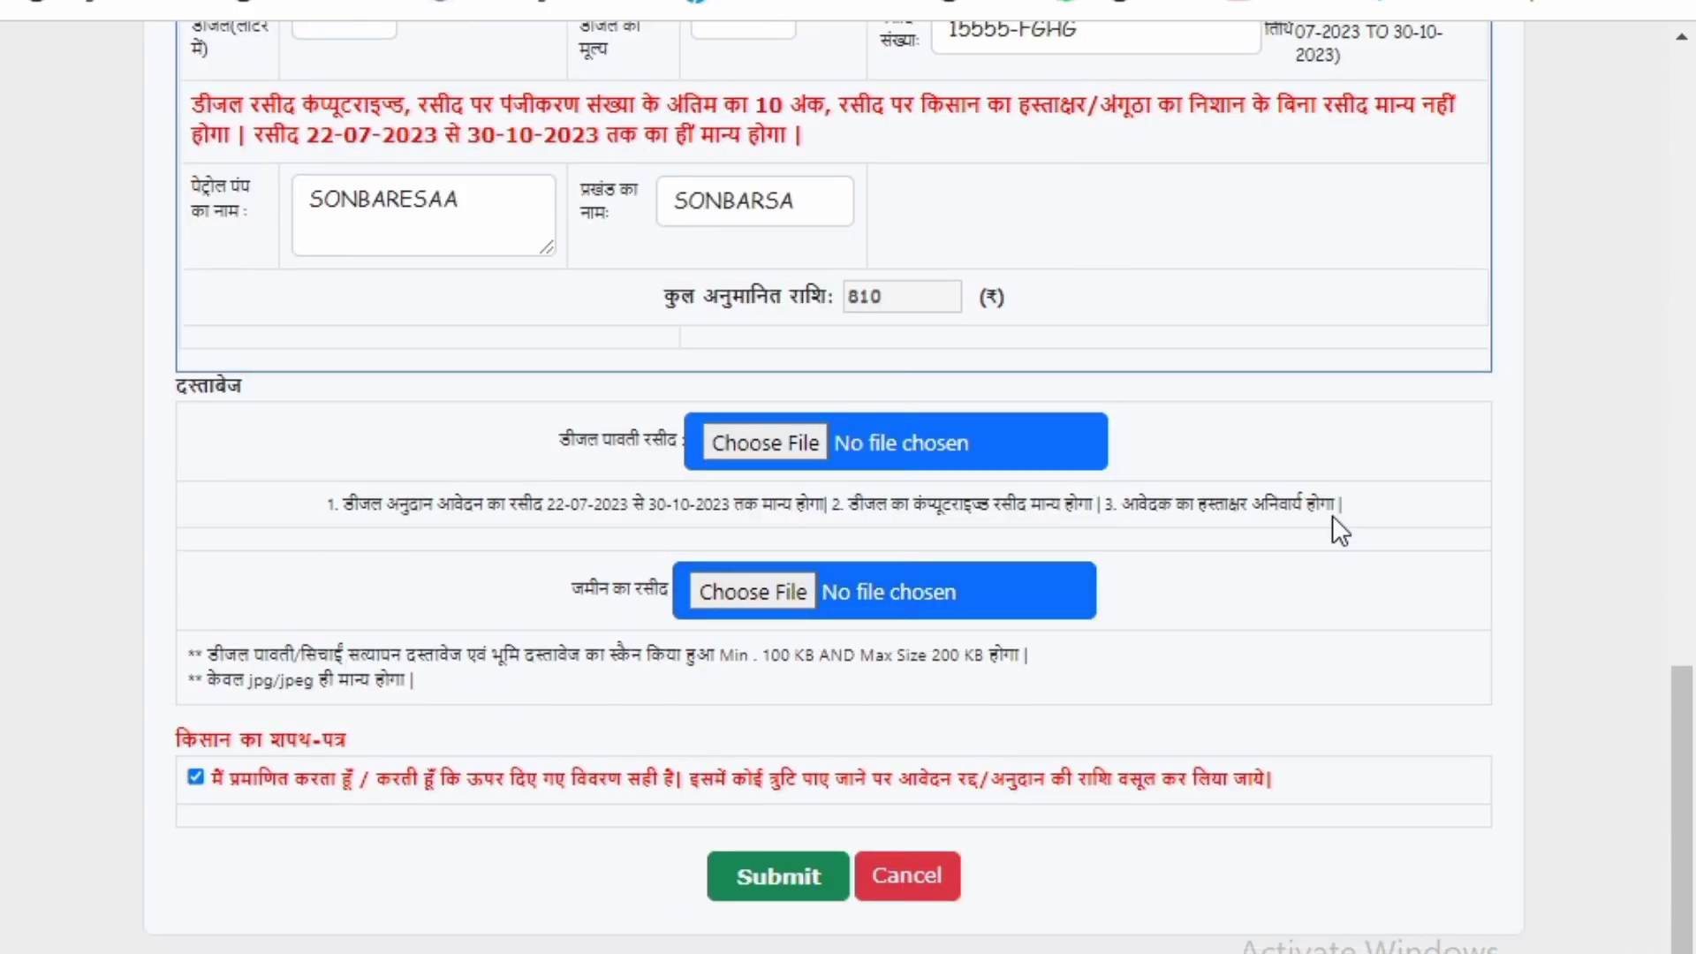
scroll(1332, 516, up, 5)
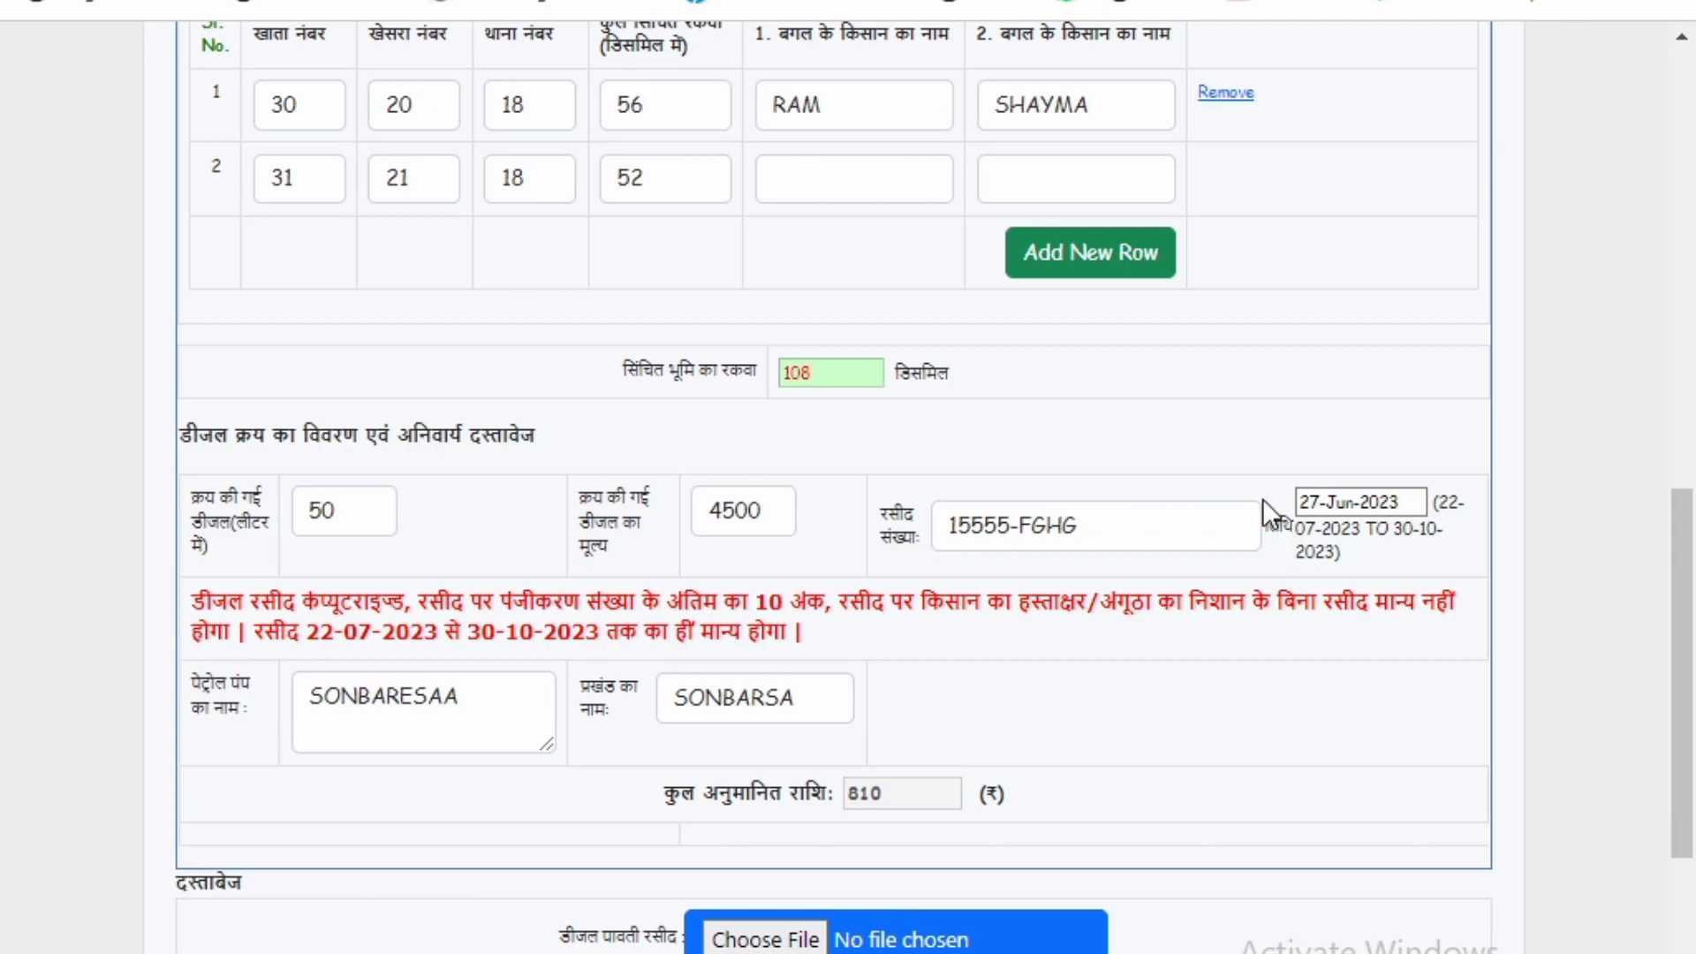
scroll(1263, 504, down, 4)
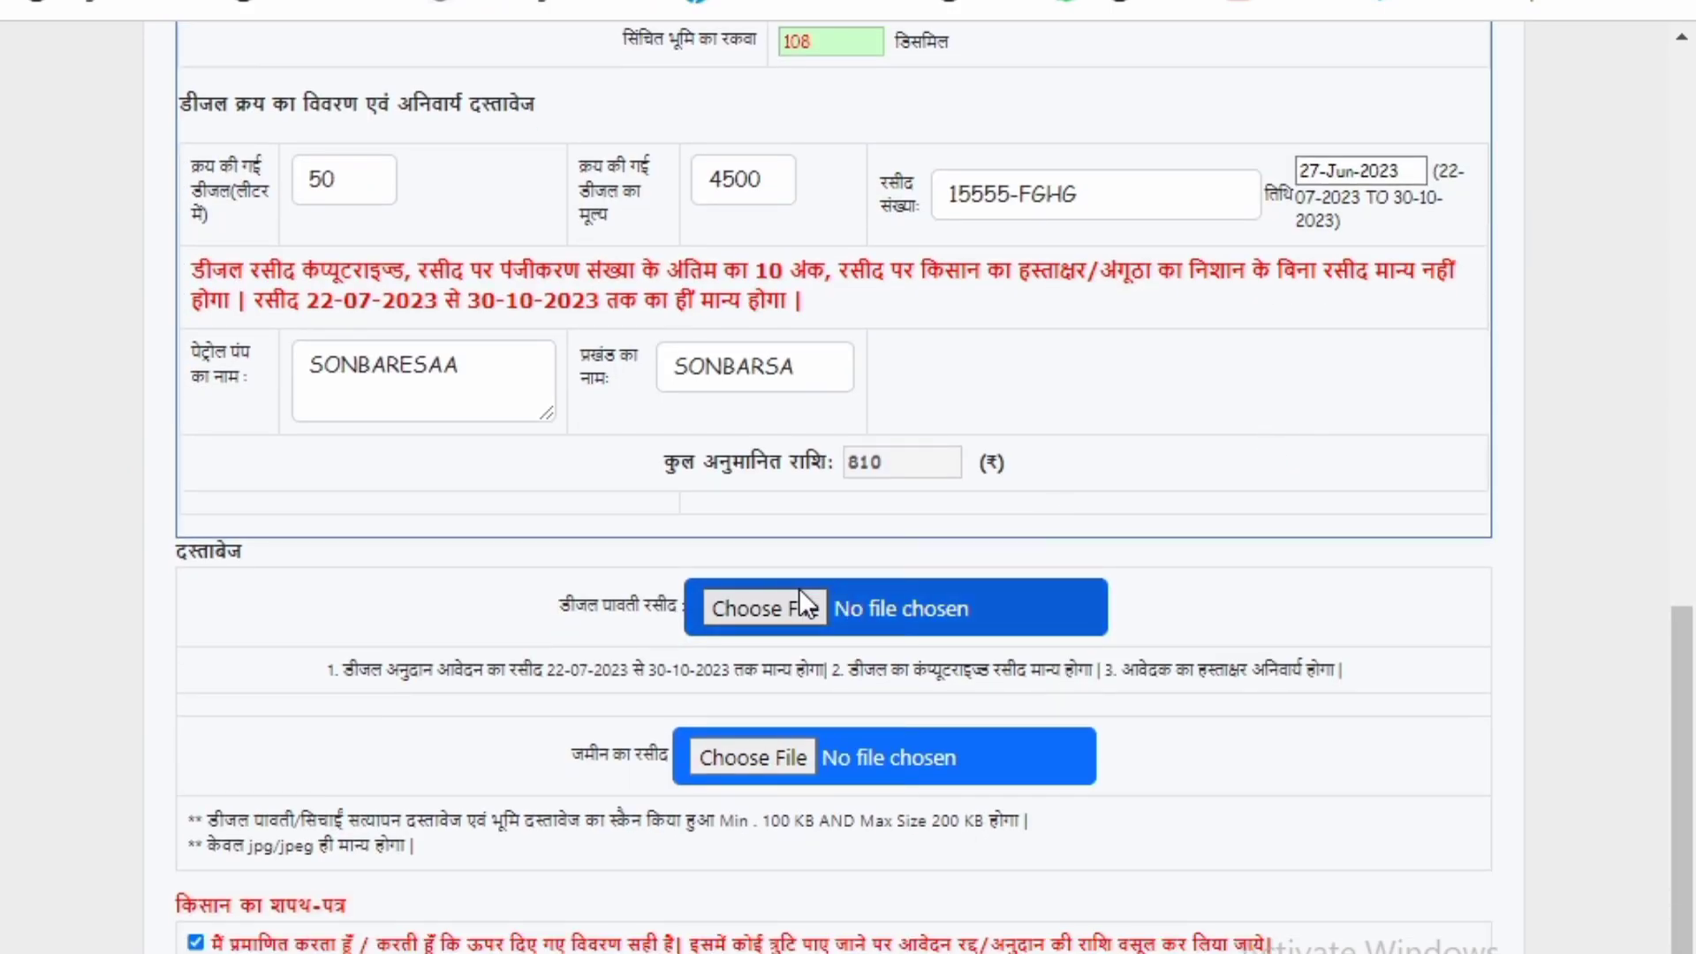
scroll(828, 595, down, 2)
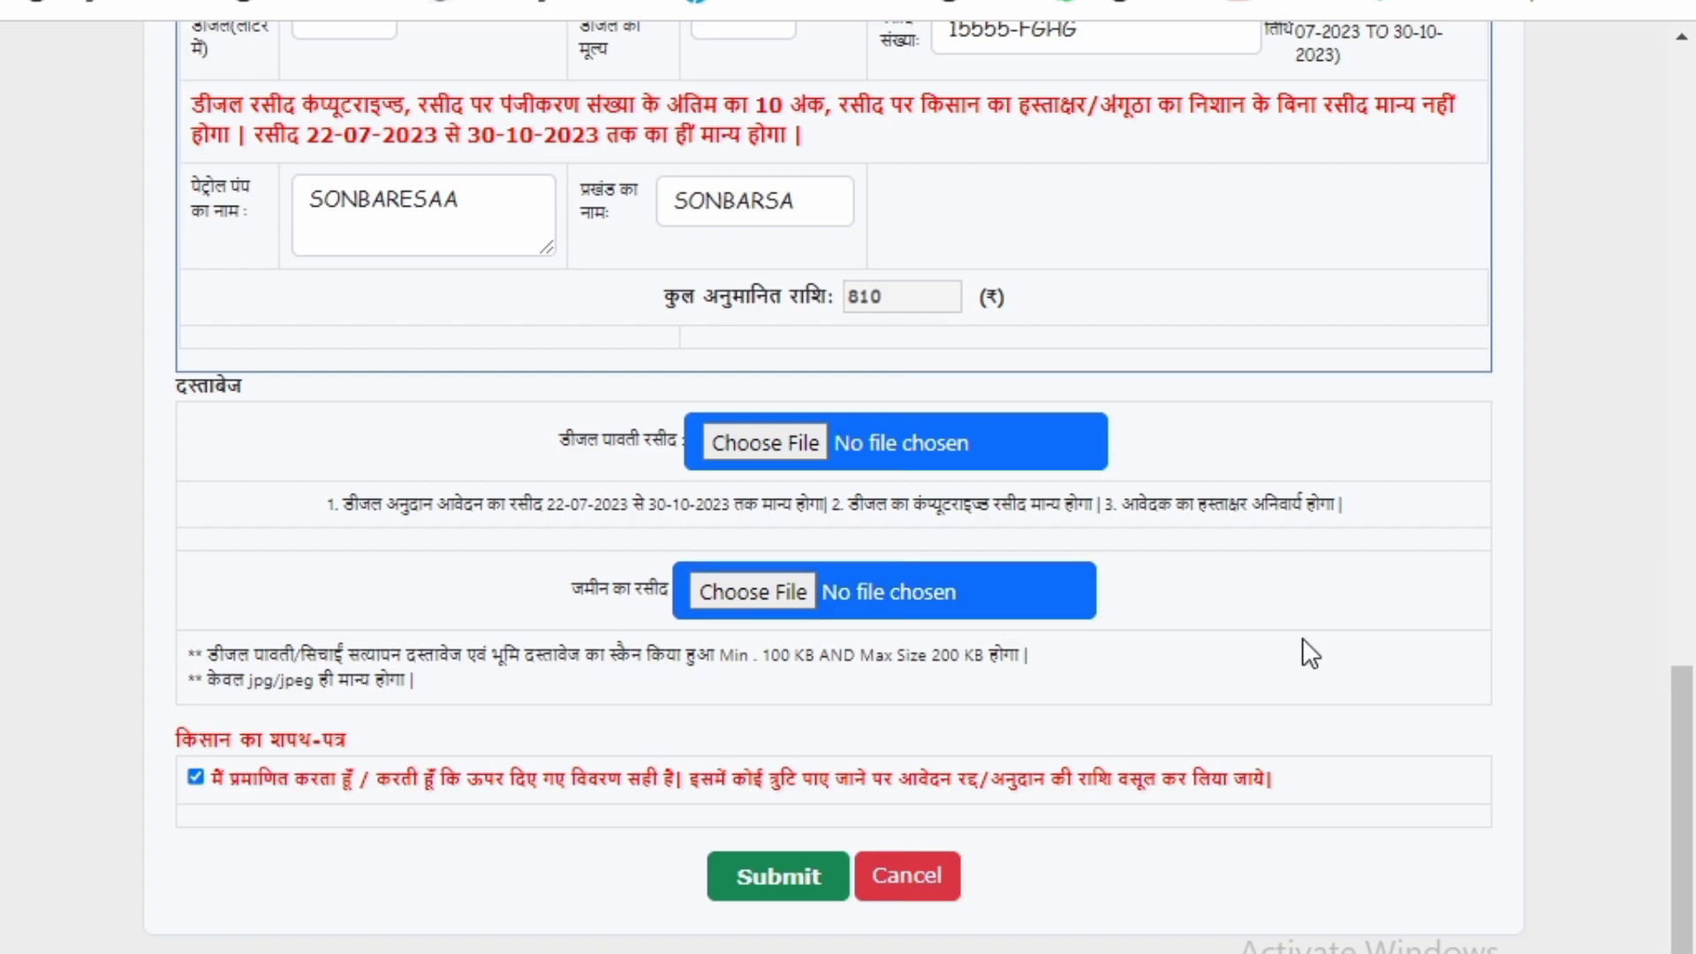
scroll(1177, 684, up, 2)
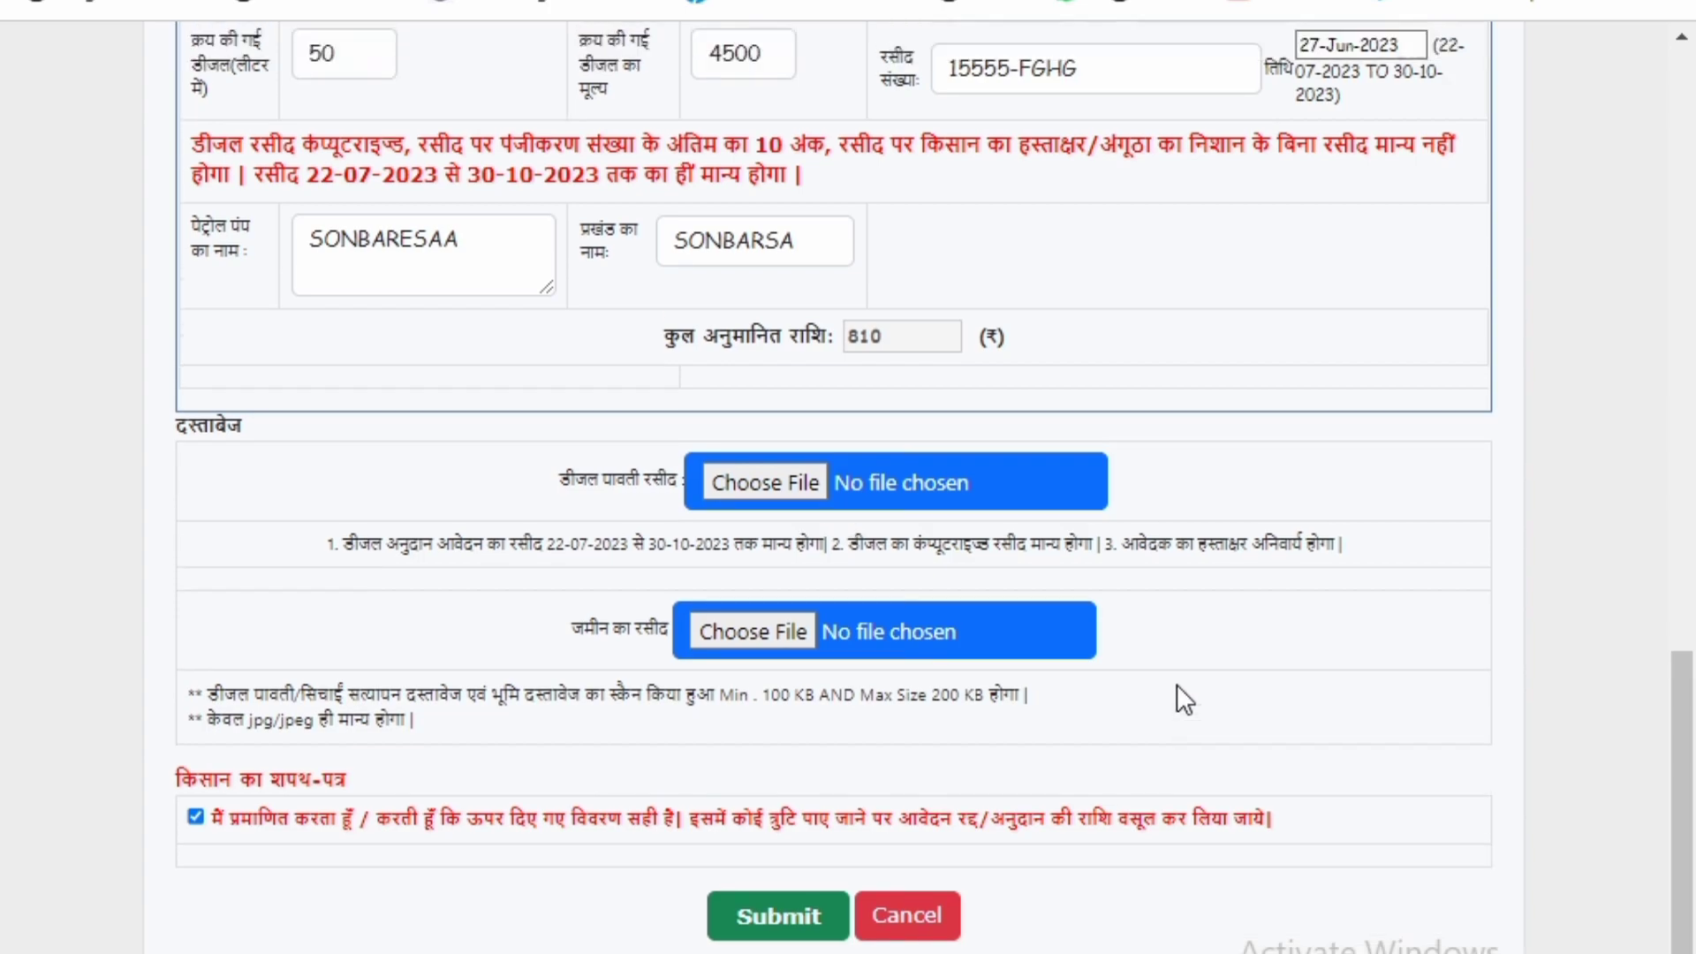
scroll(1177, 684, up, 4)
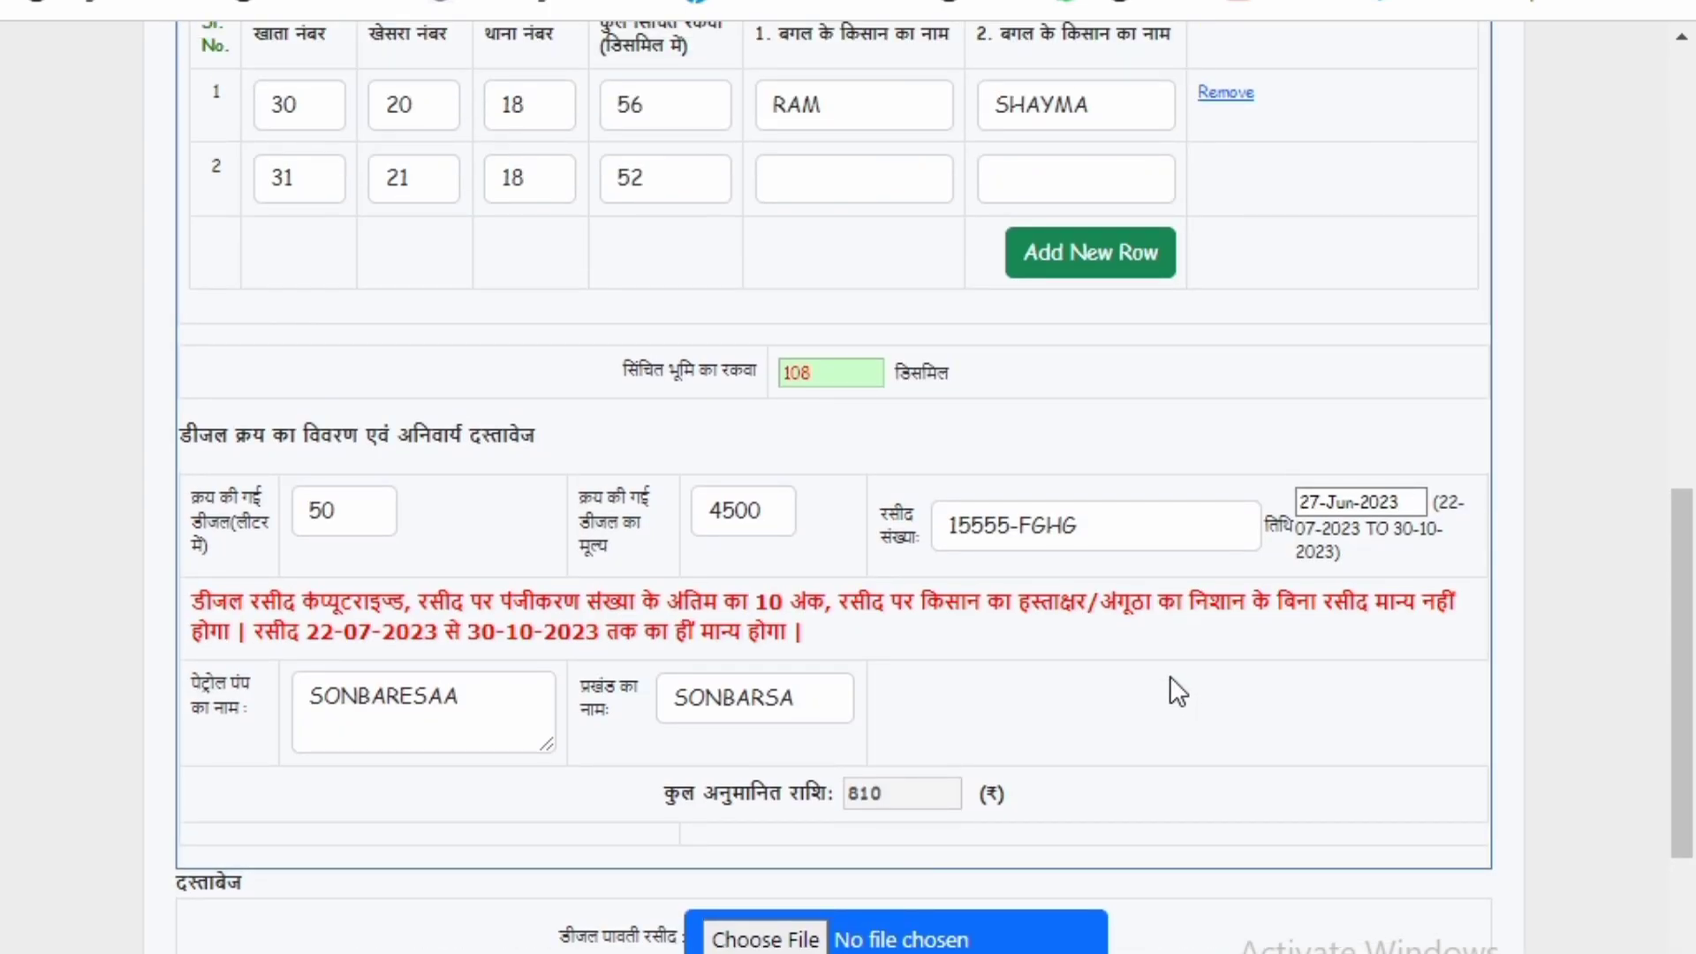
scroll(1170, 676, down, 6)
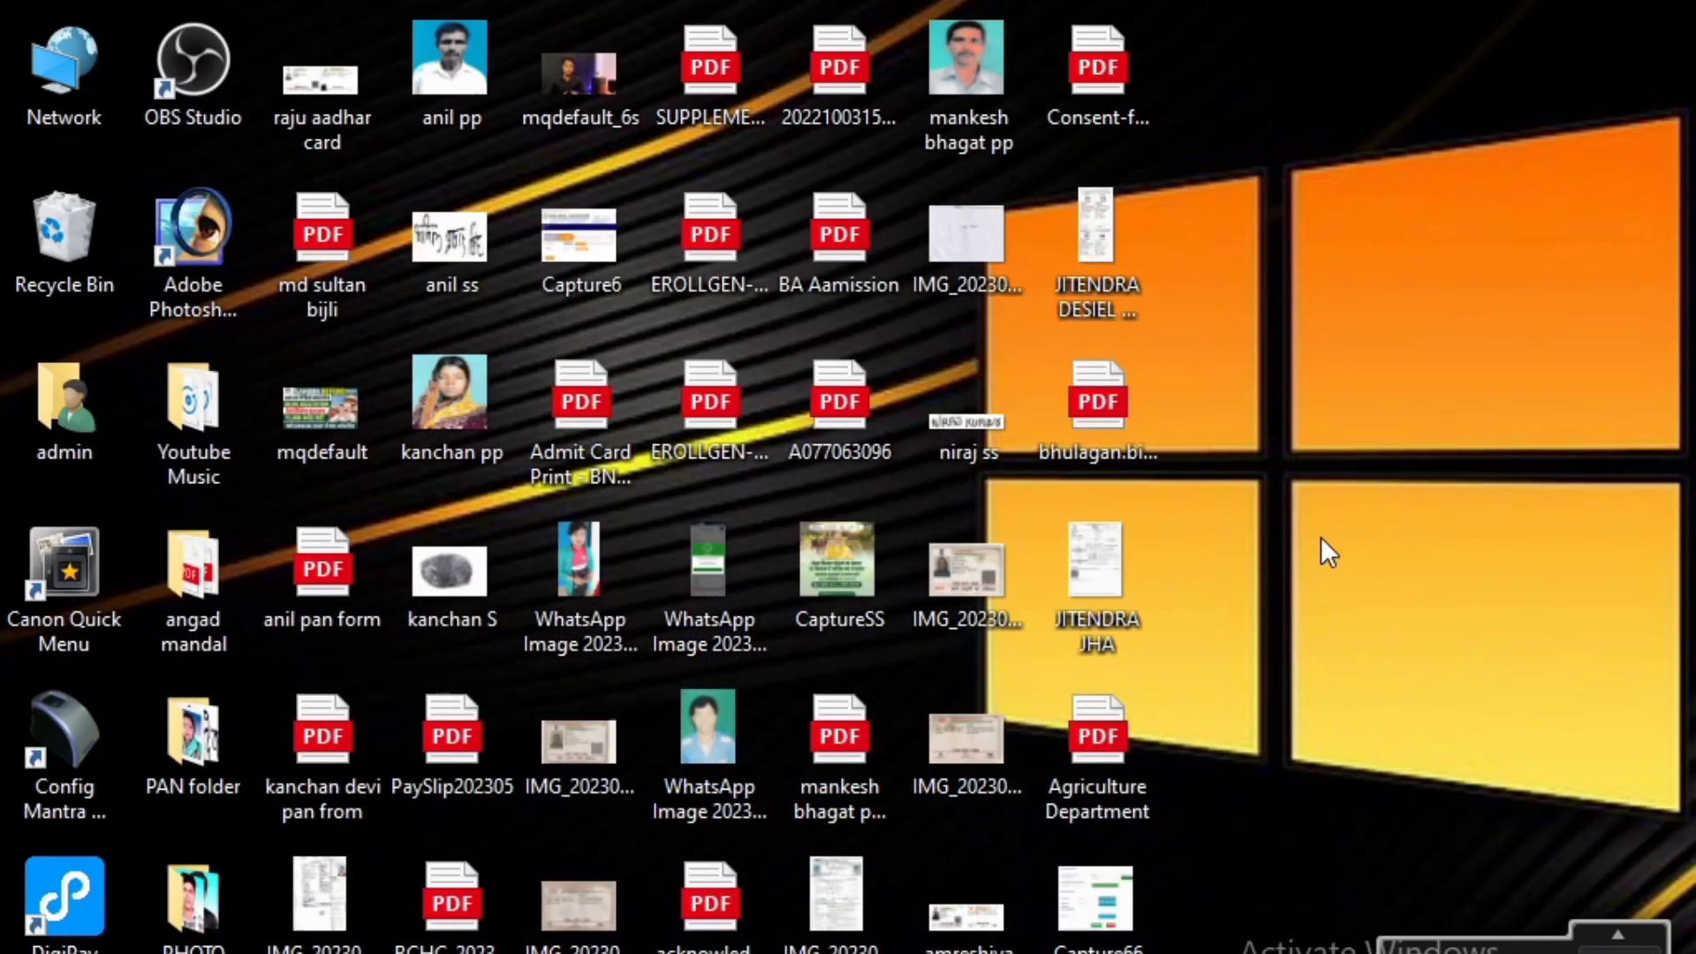
Open the Agriculture Department acknowledgement PDF from the desktop in Edge
double_click(1113, 74)
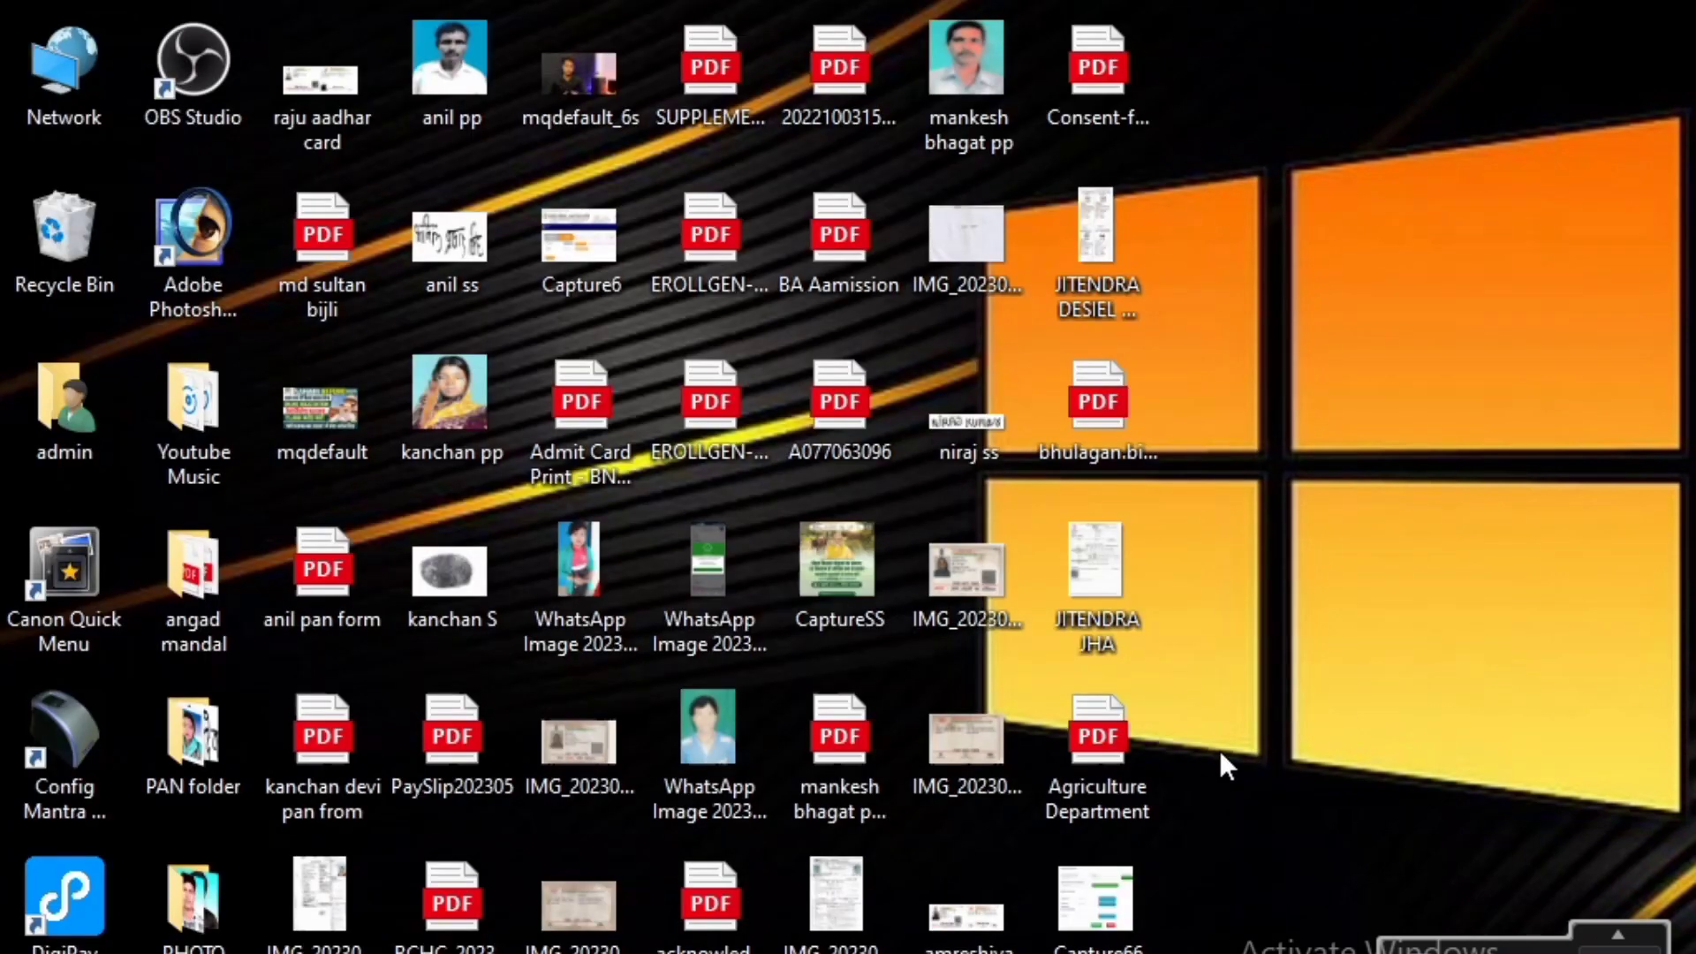
double_click(1100, 751)
scroll(1030, 513, down, 8)
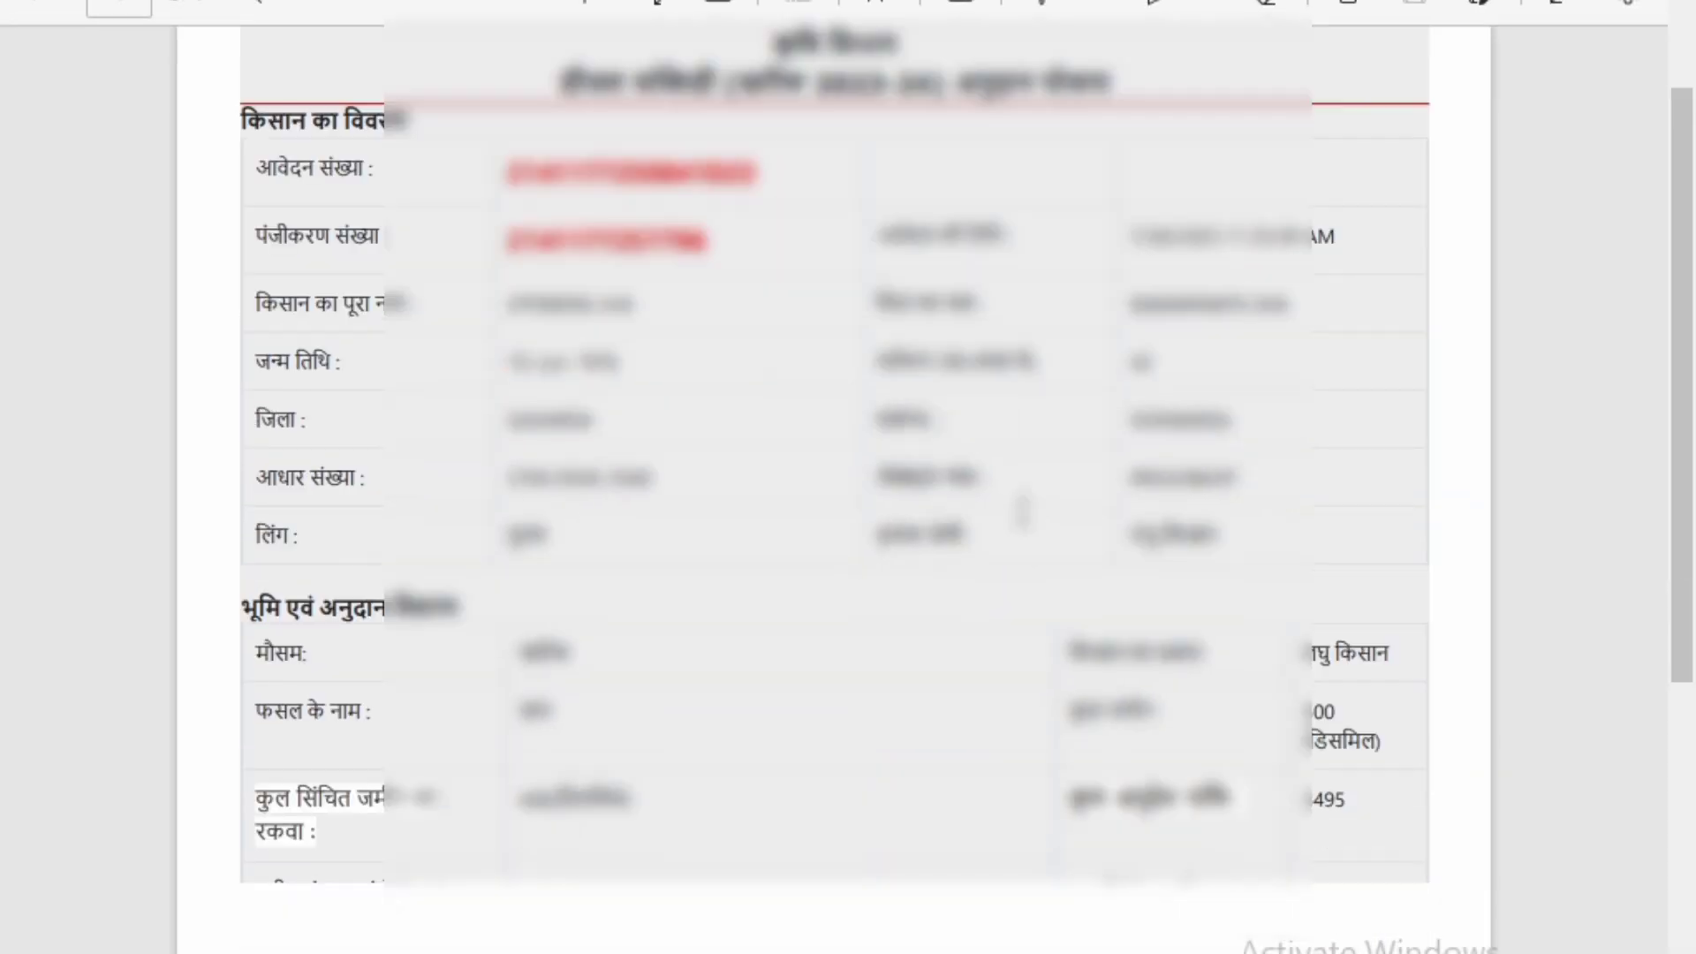
scroll(941, 168, up, 9)
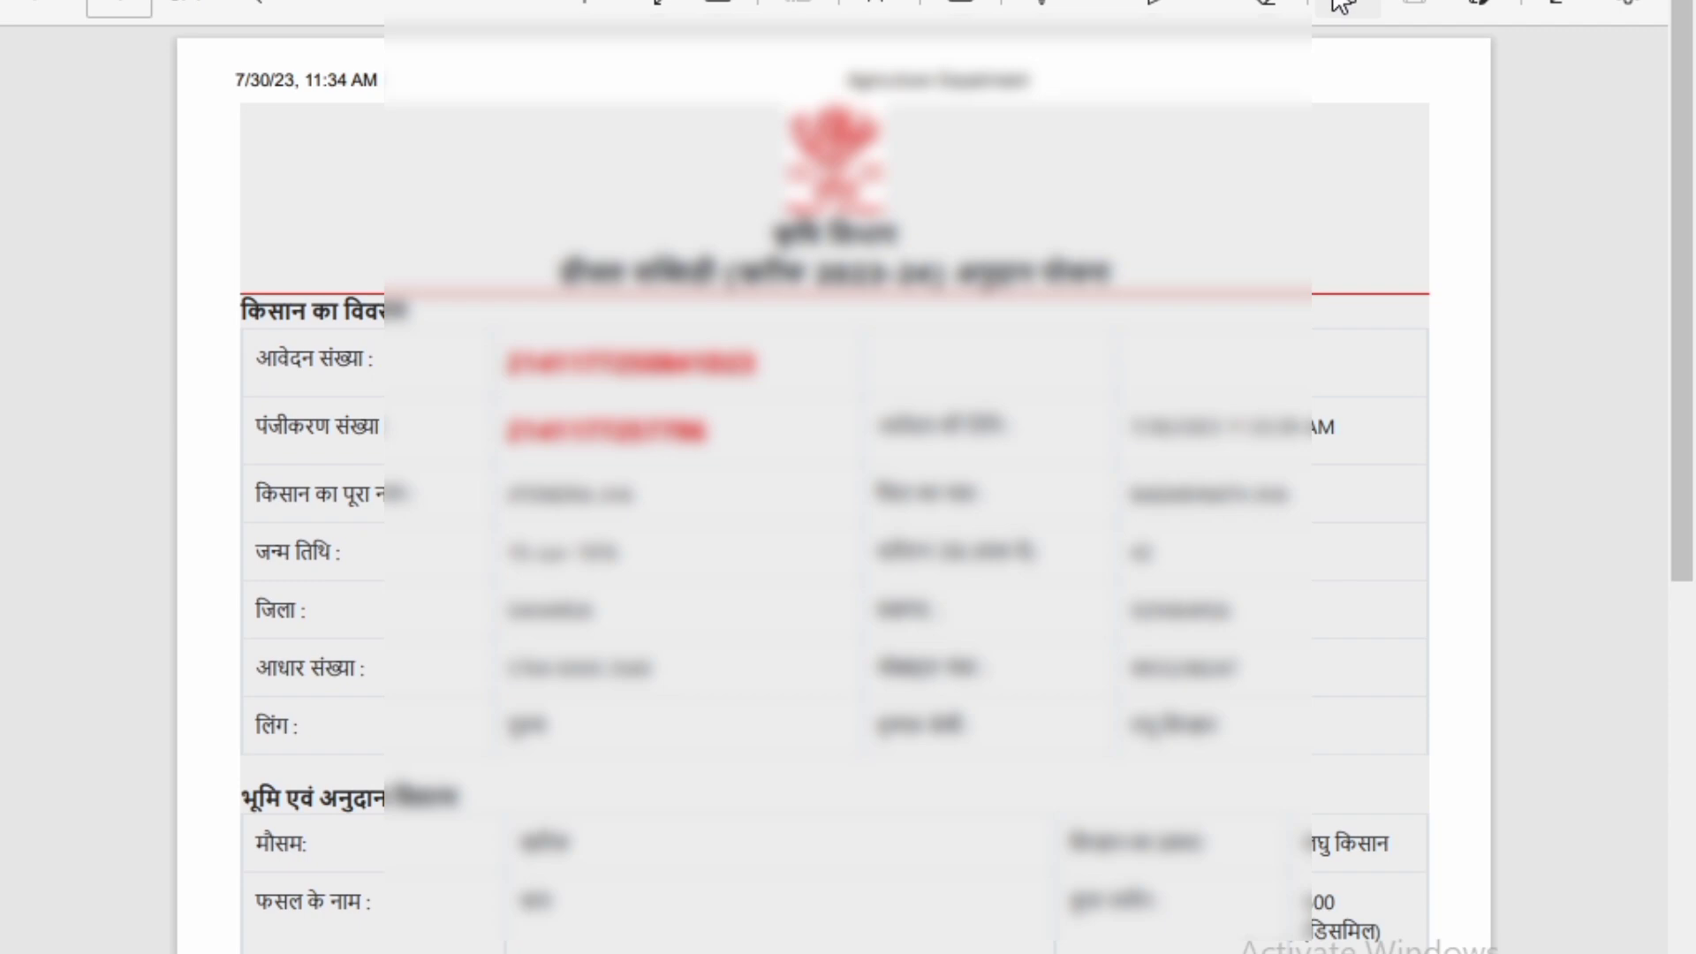
Cancel the print options, then zoom in to check the 7/30/2023 11:33:39 AM application date
click(1339, 7)
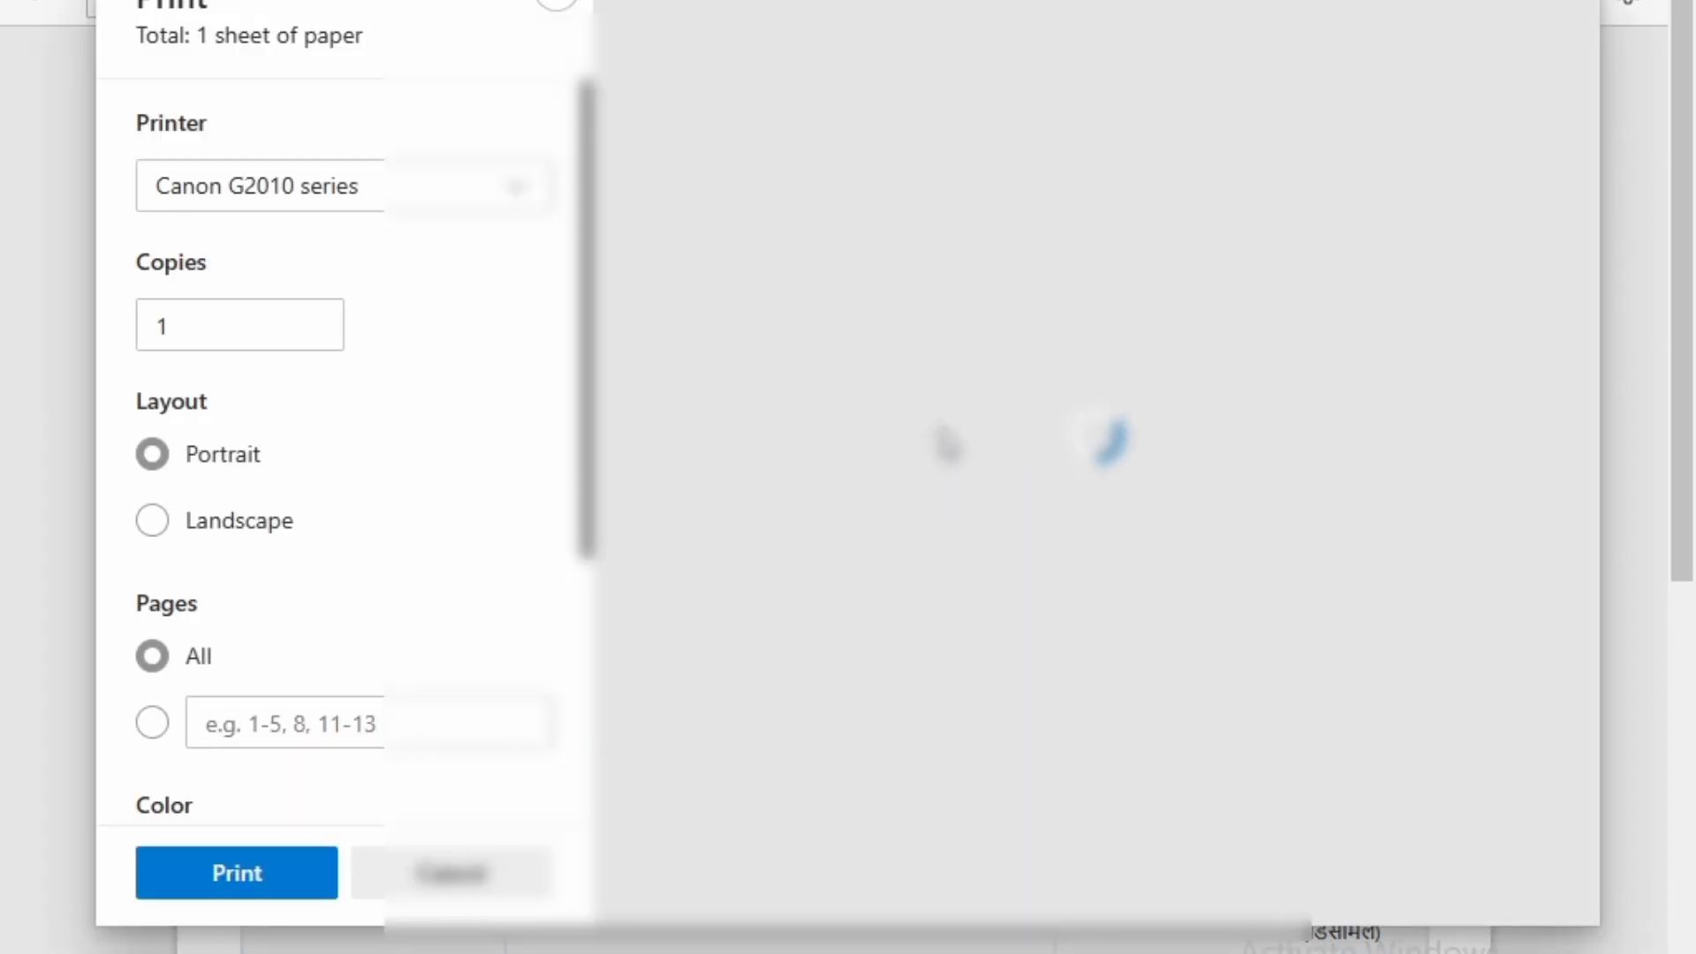
click(451, 872)
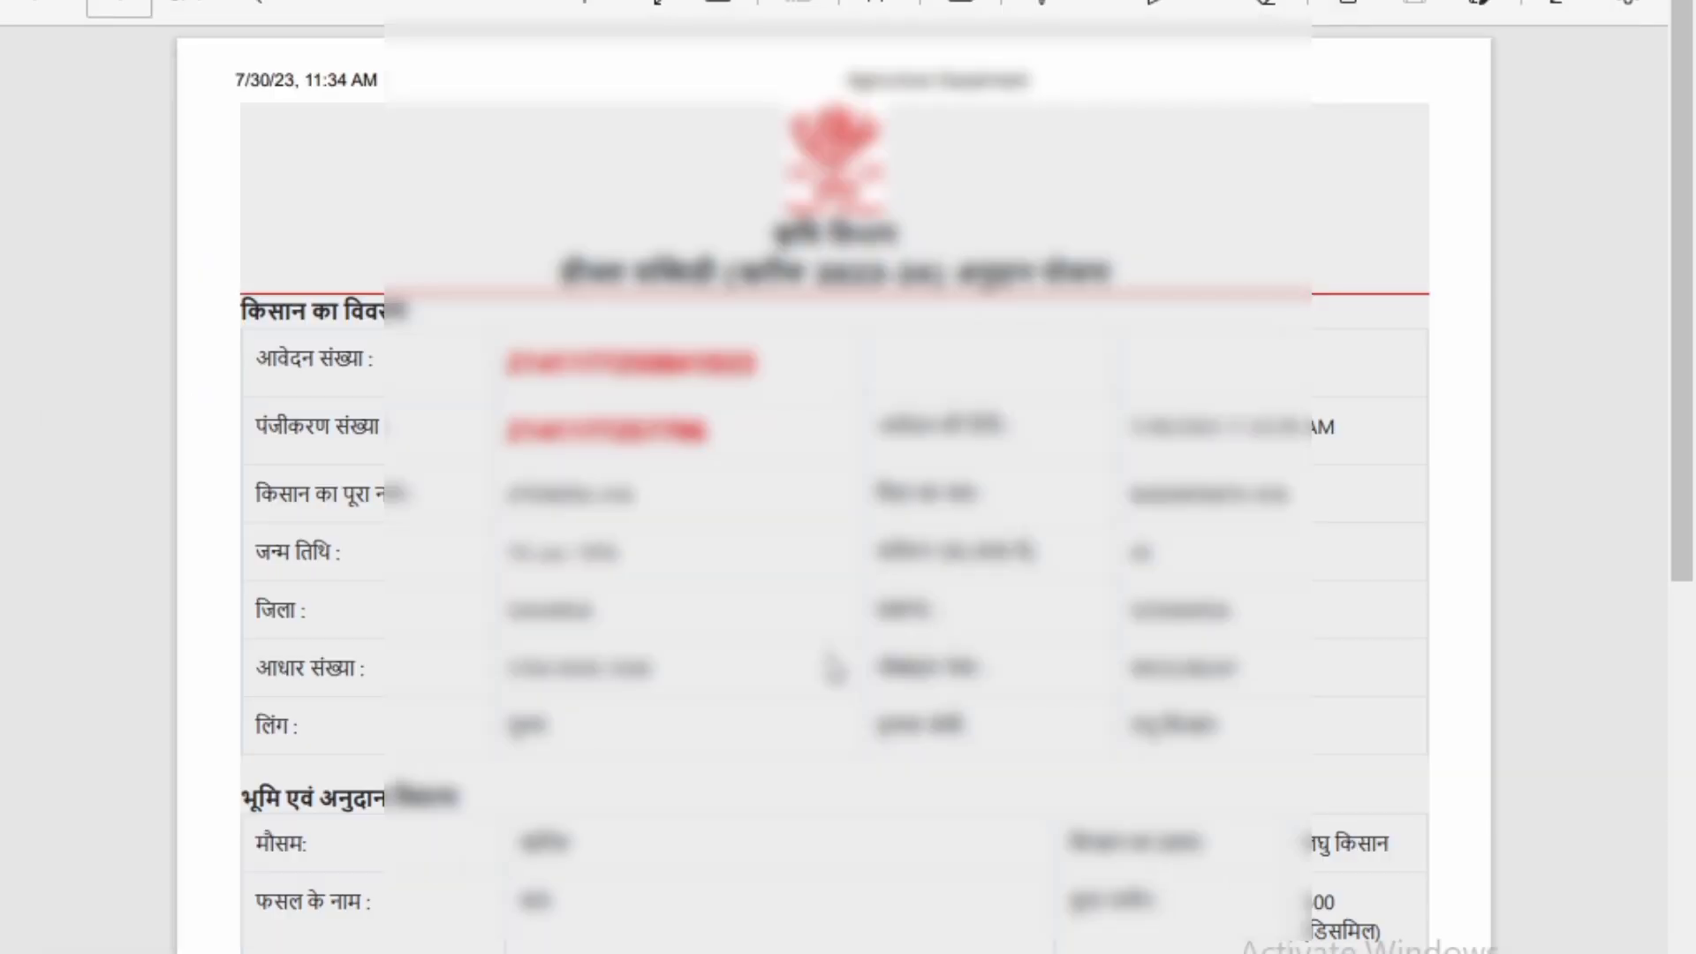
key(ctrl+plus)
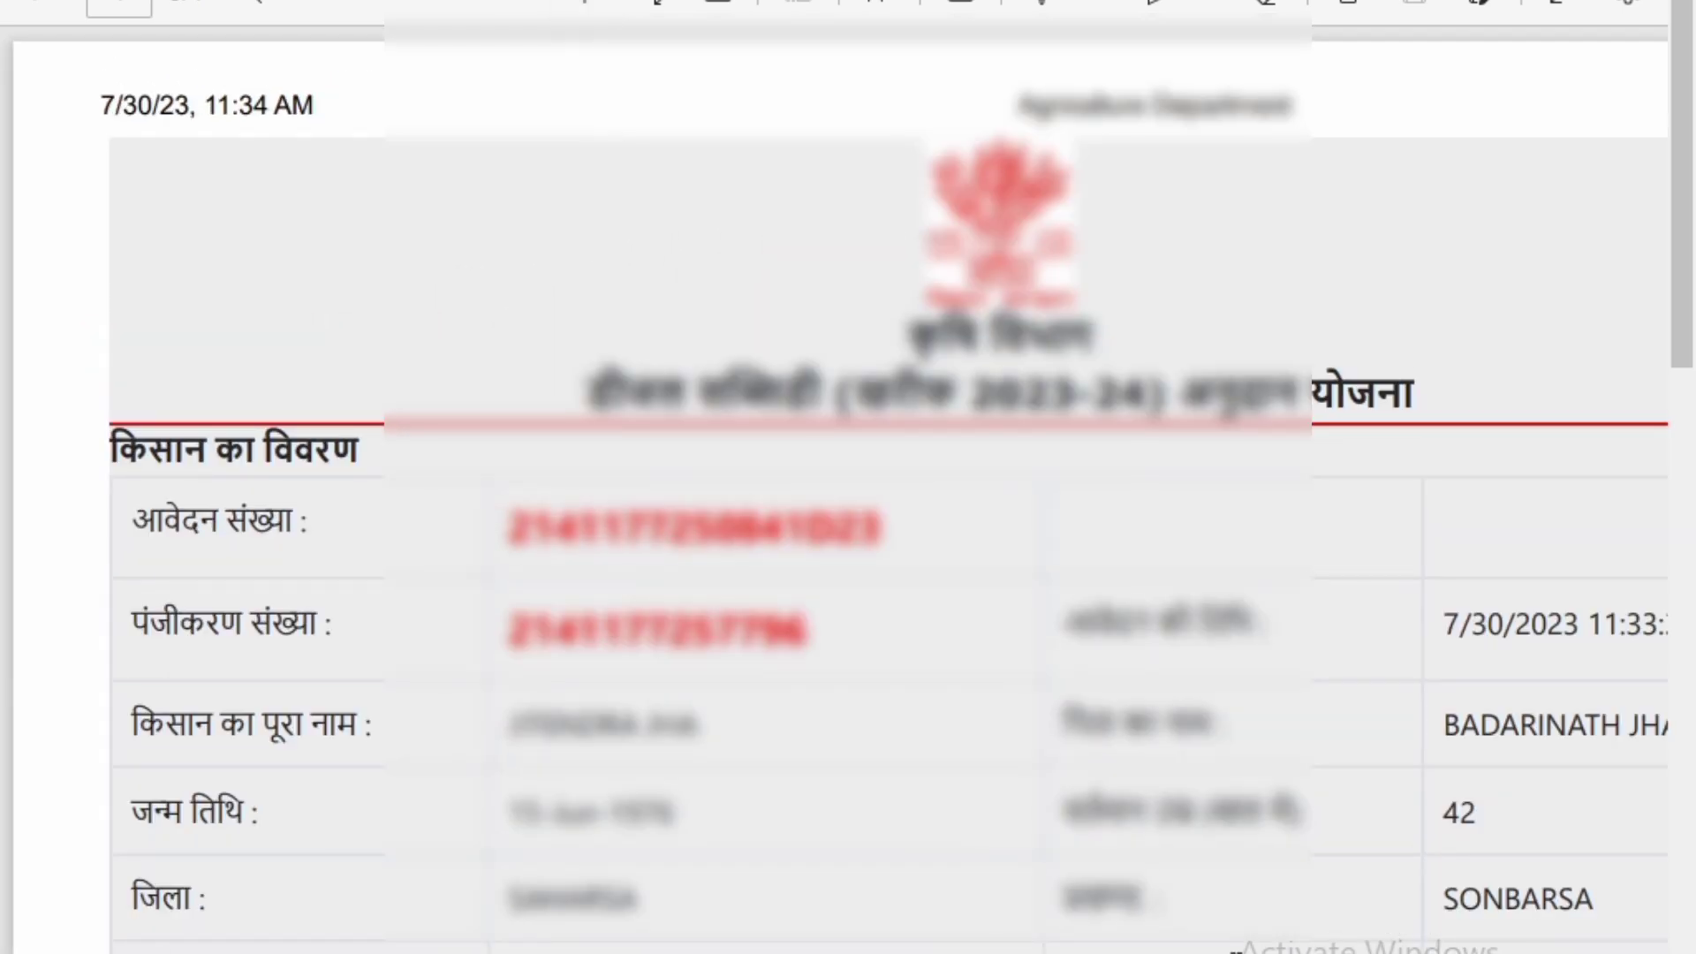
scroll(1170, 654, down, 4)
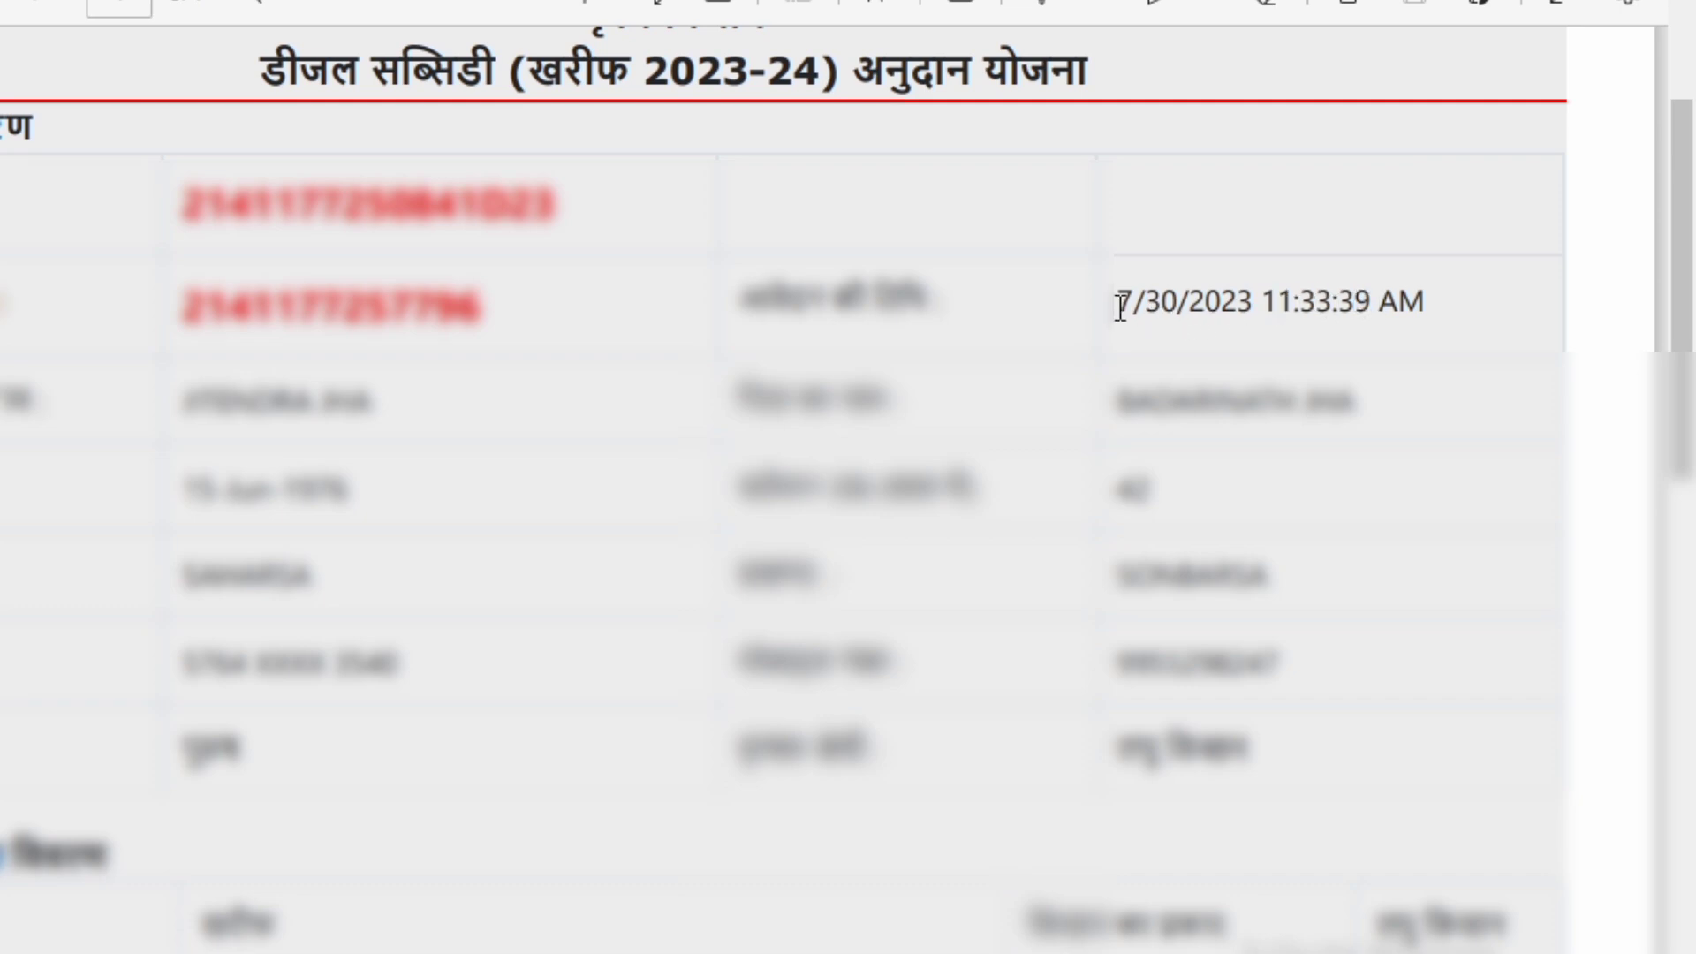
drag(1115, 301, 1438, 300)
click(1359, 333)
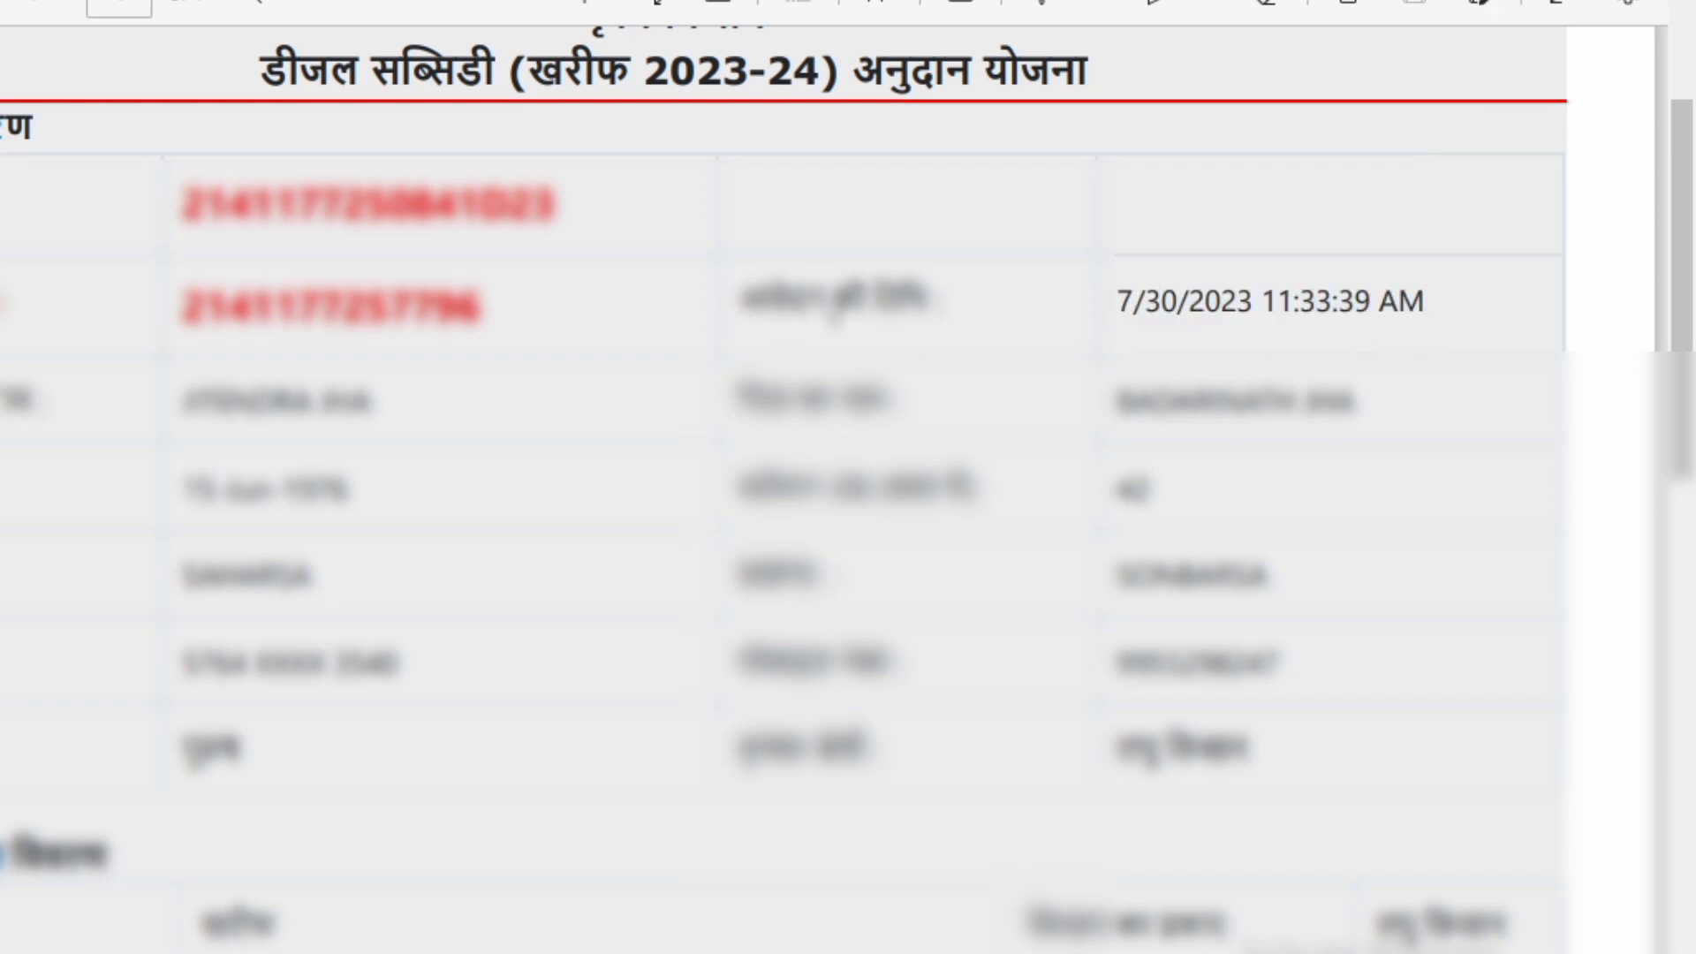